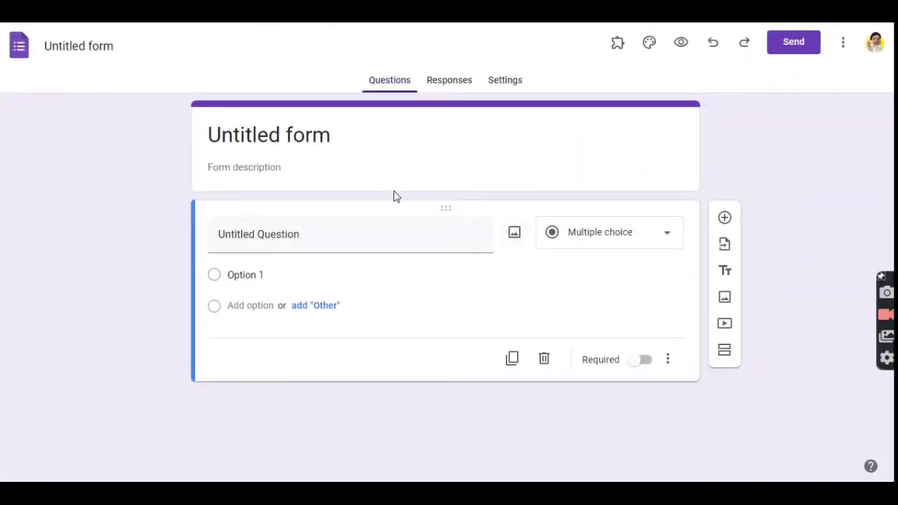
Replace the form's title with "Demo Survey".
click(354, 139)
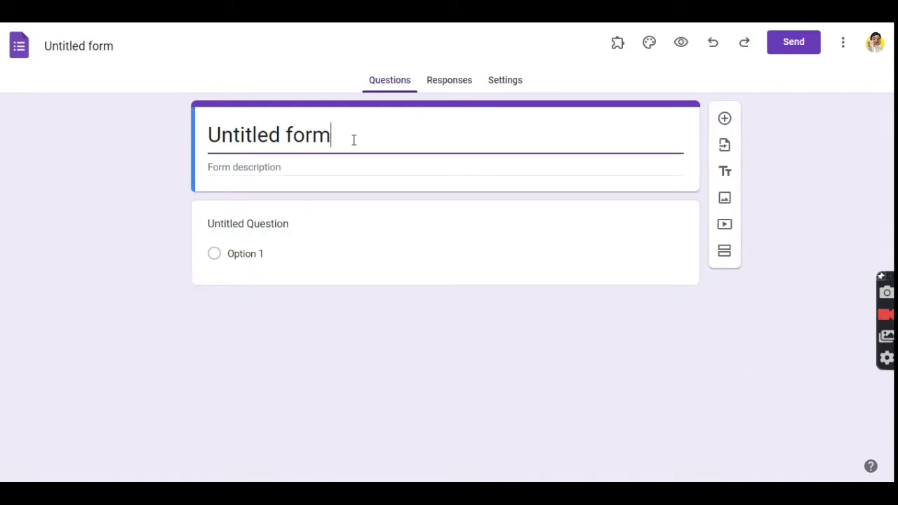
key(ctrl+a)
text(Demo S)
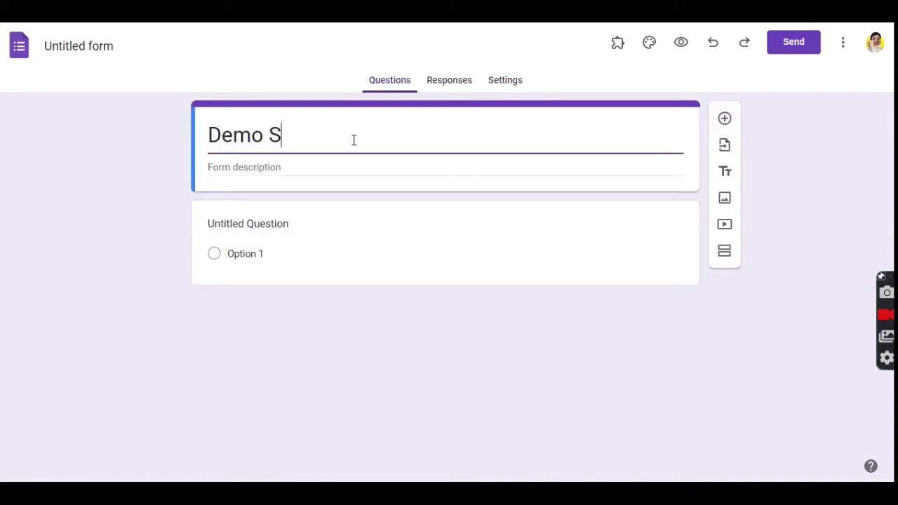
text(urvey)
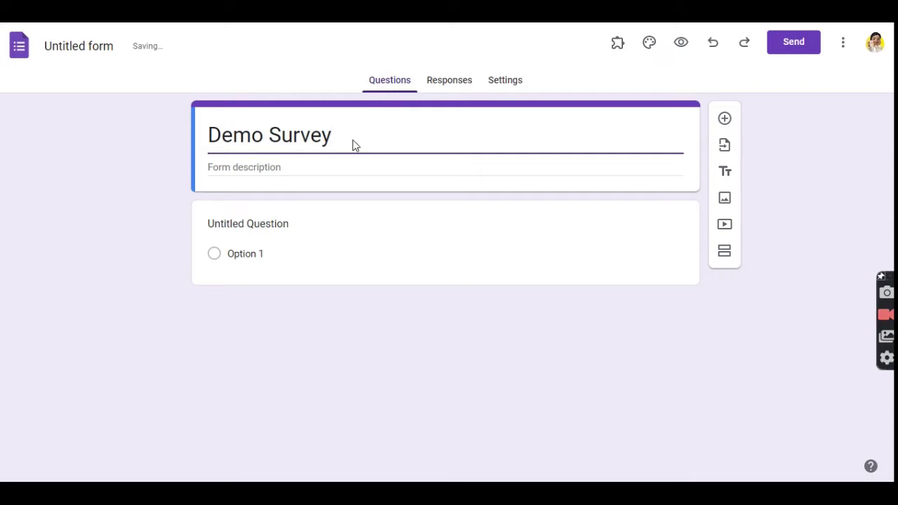
Begin the form description with the greeting line "Dear Respondents:".
click(350, 164)
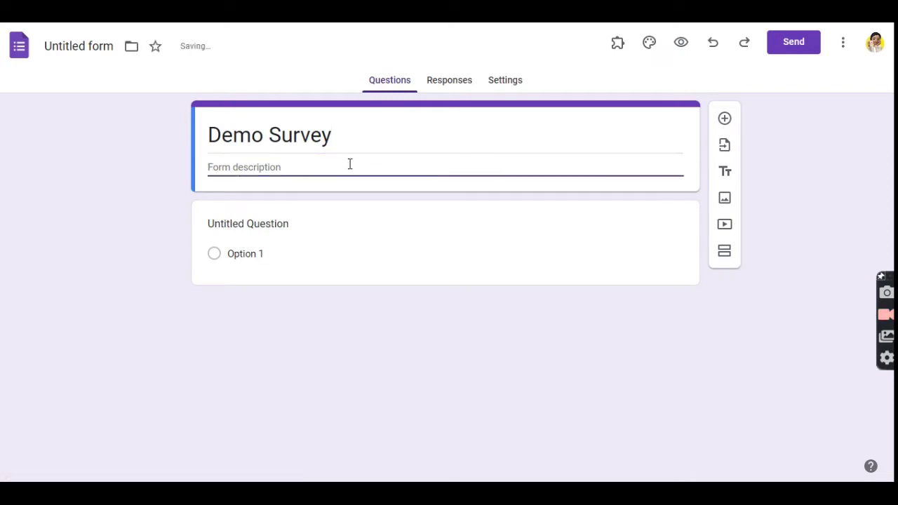
text(Dear Re)
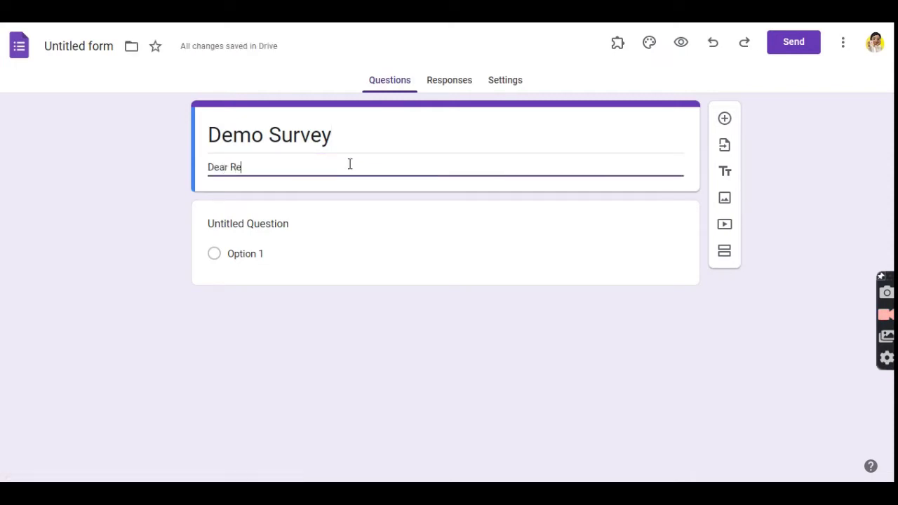
text(so)
key(BackSpace)
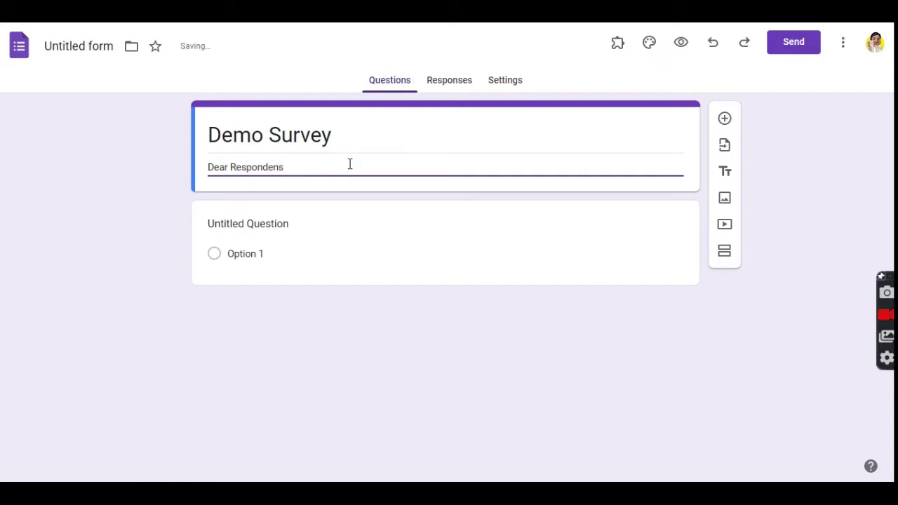
text(pondents:)
key(Return)
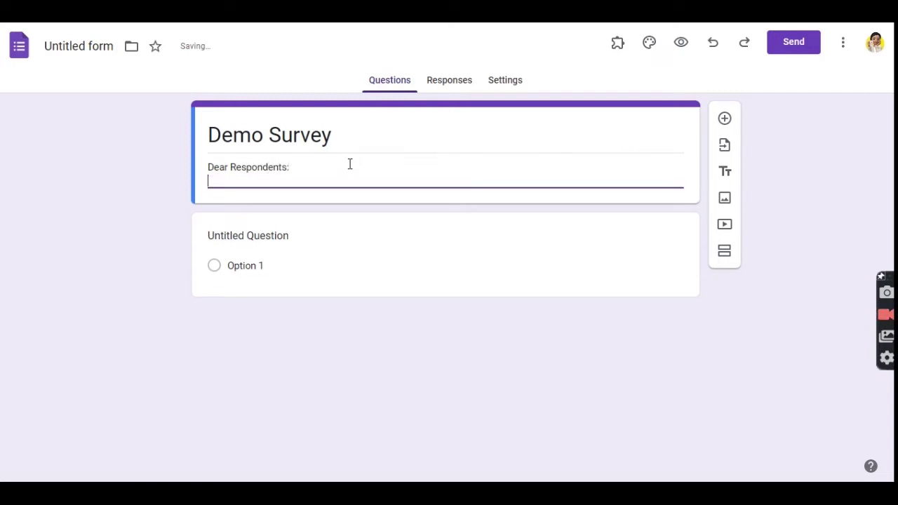
Continue the form description with separate paragraphs "Kindly answer this survey.", "Thank you very much." and "By: Researcher".
text(Kindly ans)
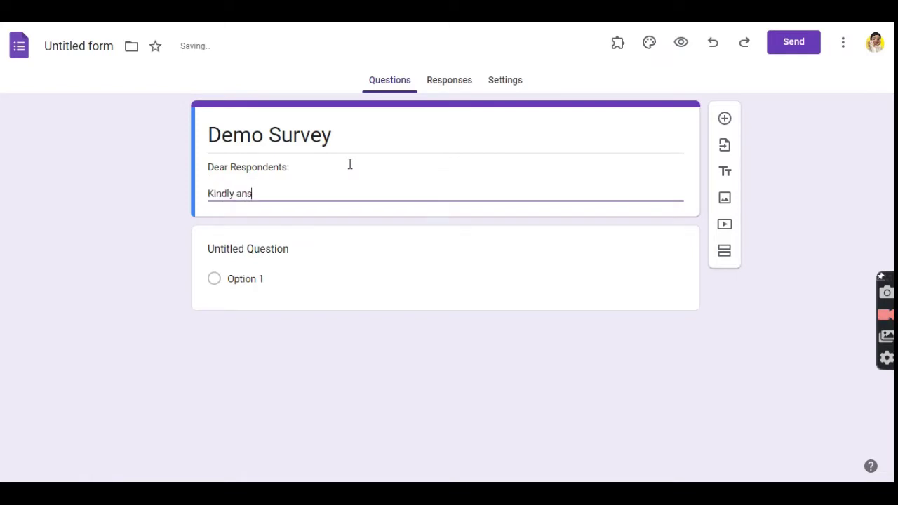
text(wer this s)
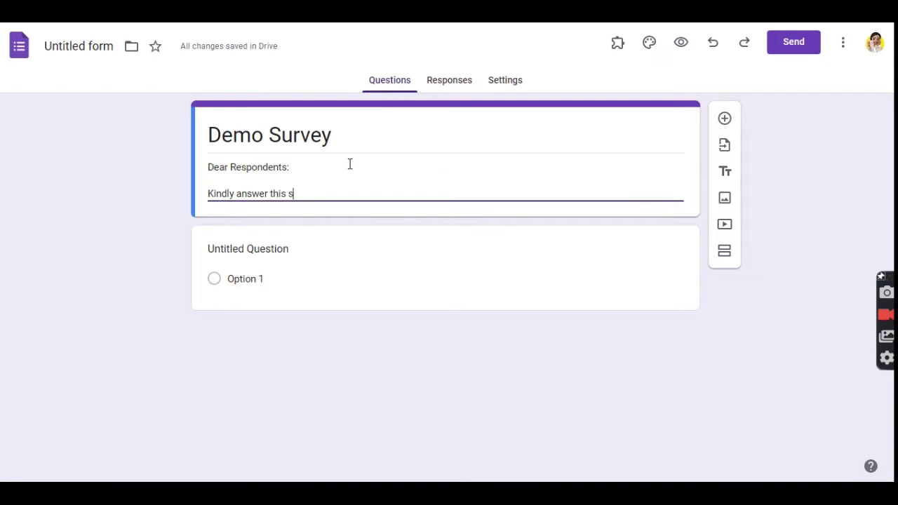
text(u)
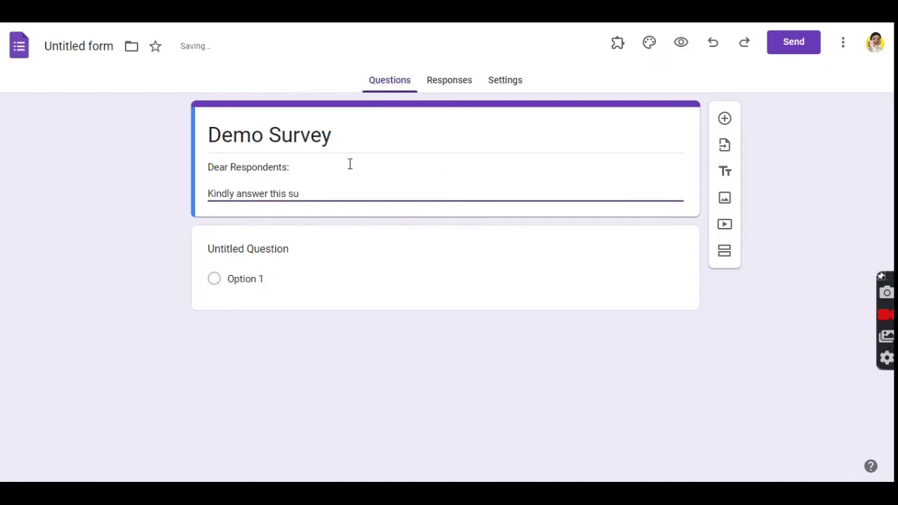
text(rvey.)
key(Return)
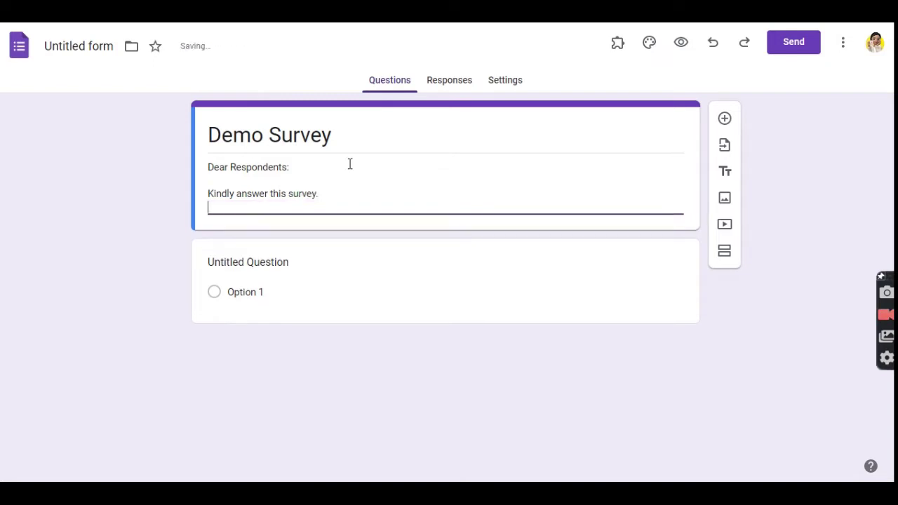
key(Return)
text(Thank)
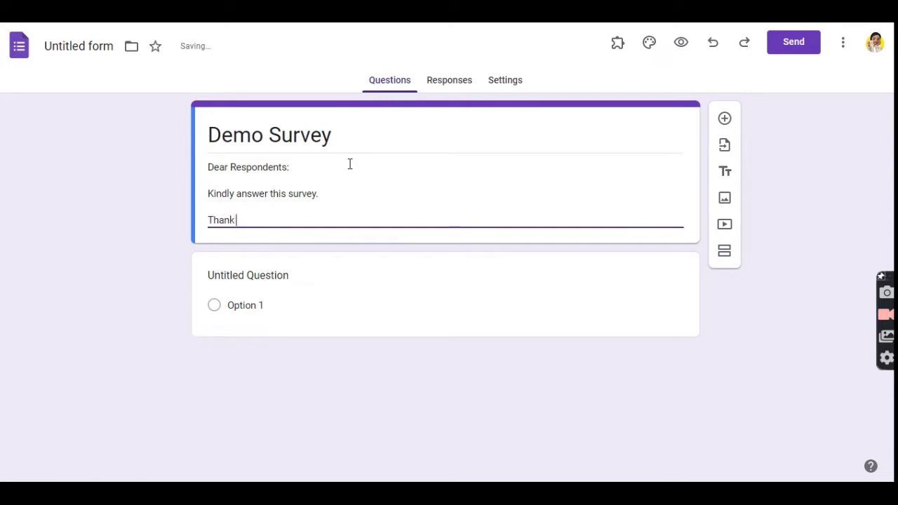
text( you very m)
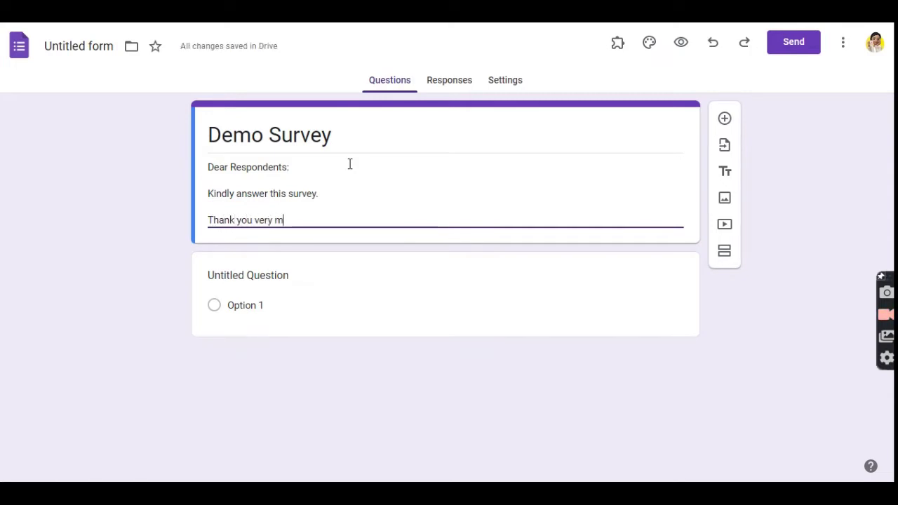
text(uch.)
key(Return)
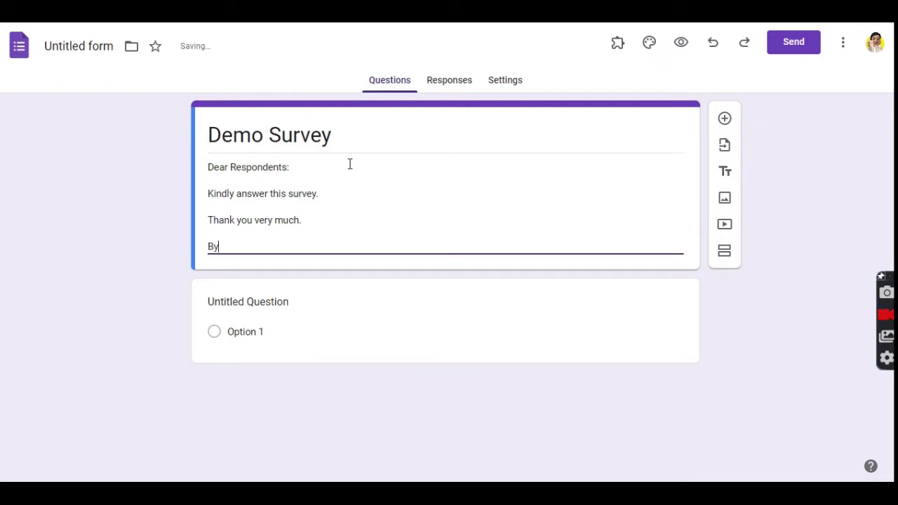
text(By: Reses)
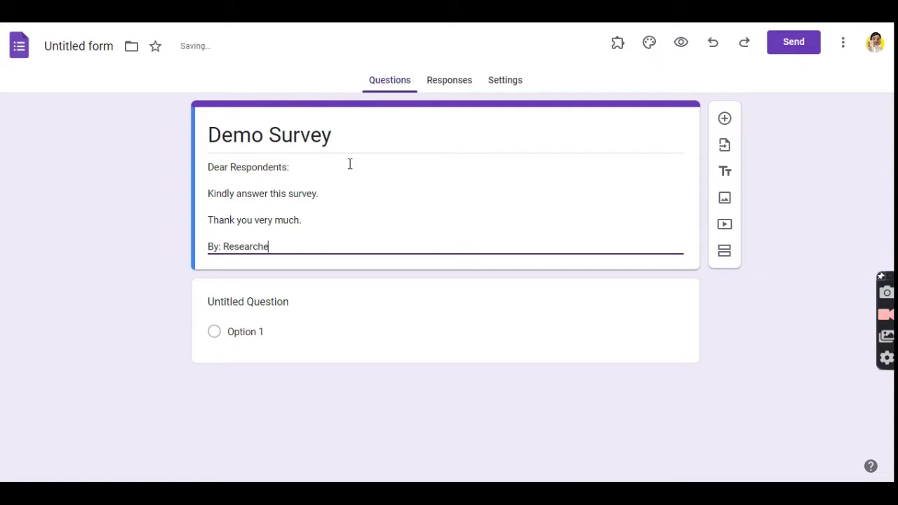
Make the untitled first question a short-answer question titled "Name (Optional)".
click(301, 303)
text(Name)
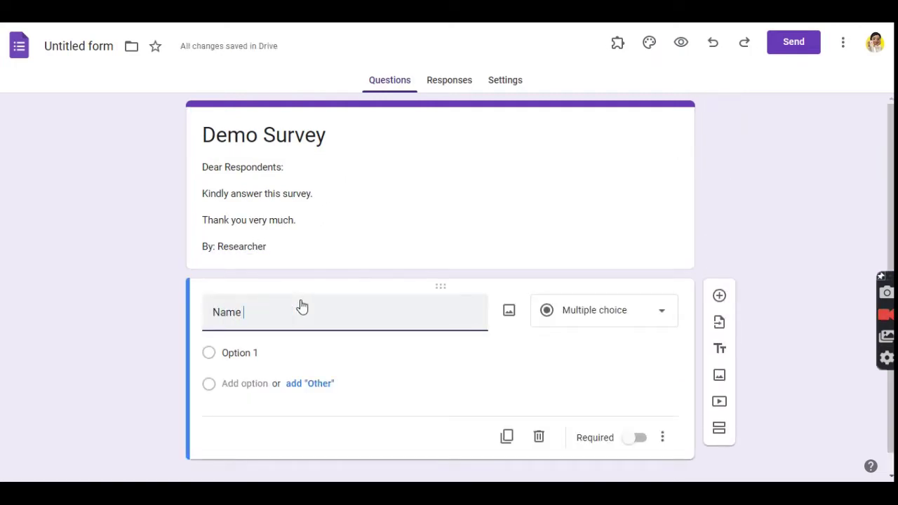
text( (Optional))
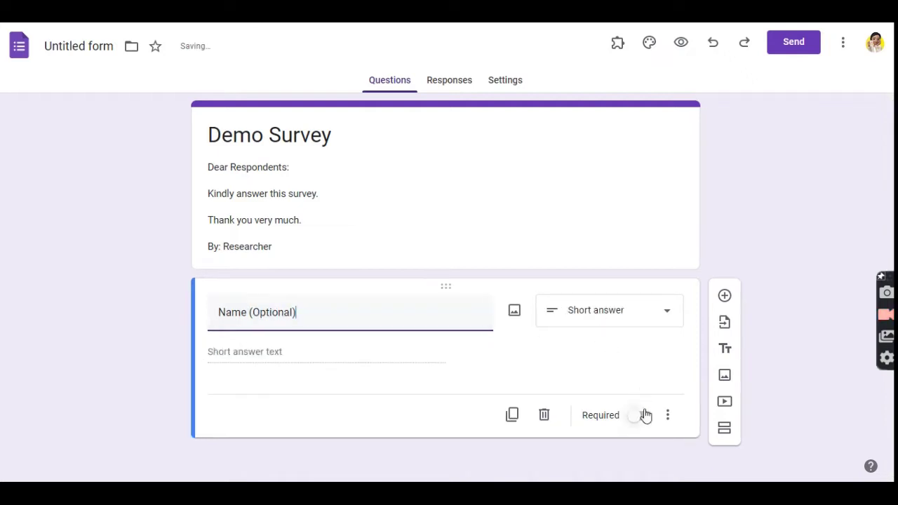
Add a multiple-choice question titled "Status" with the options "Faculty" and "Student".
click(727, 295)
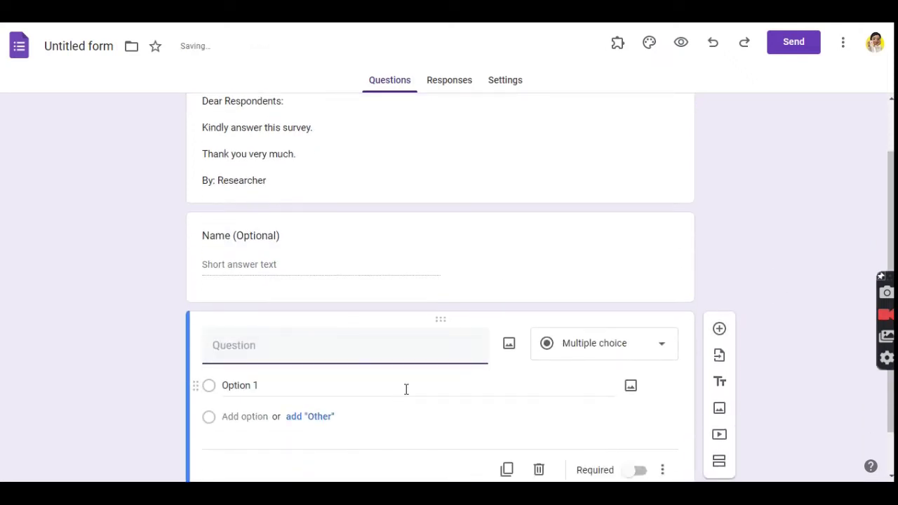
text(Status)
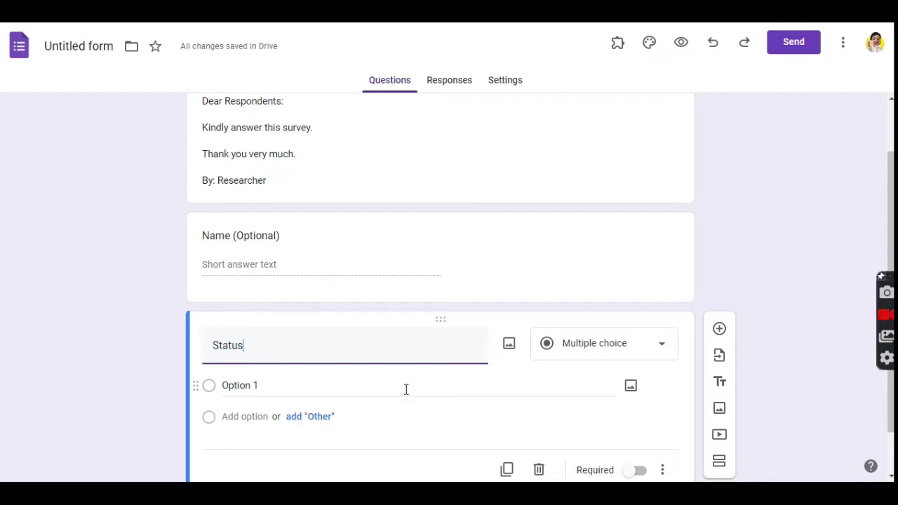
click(406, 389)
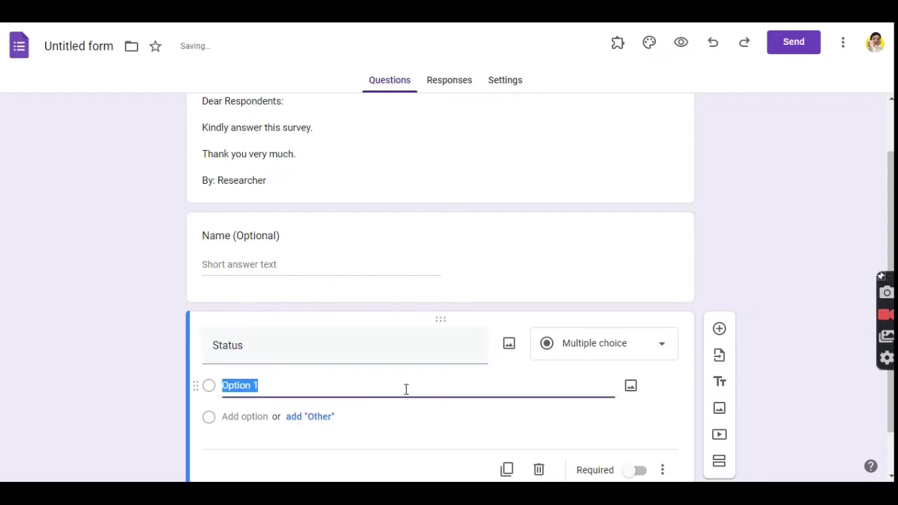
text(Facul)
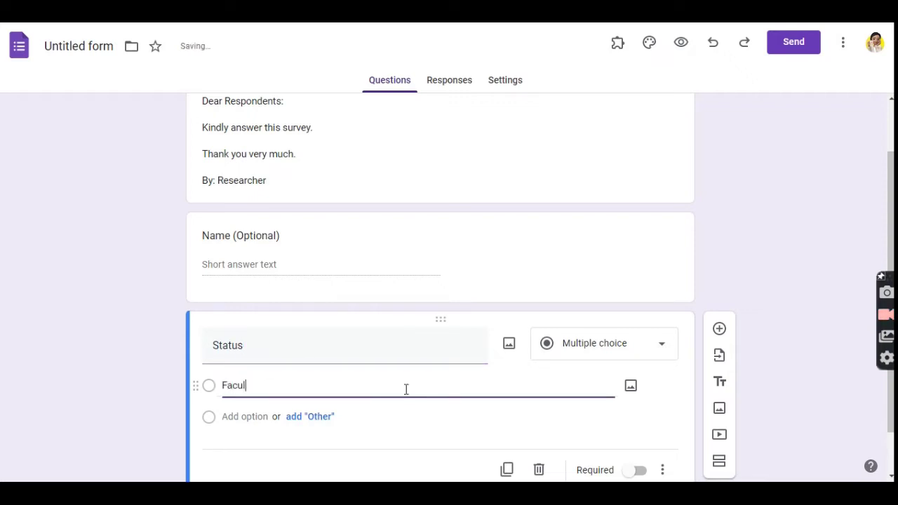
text(ty)
key(Tab)
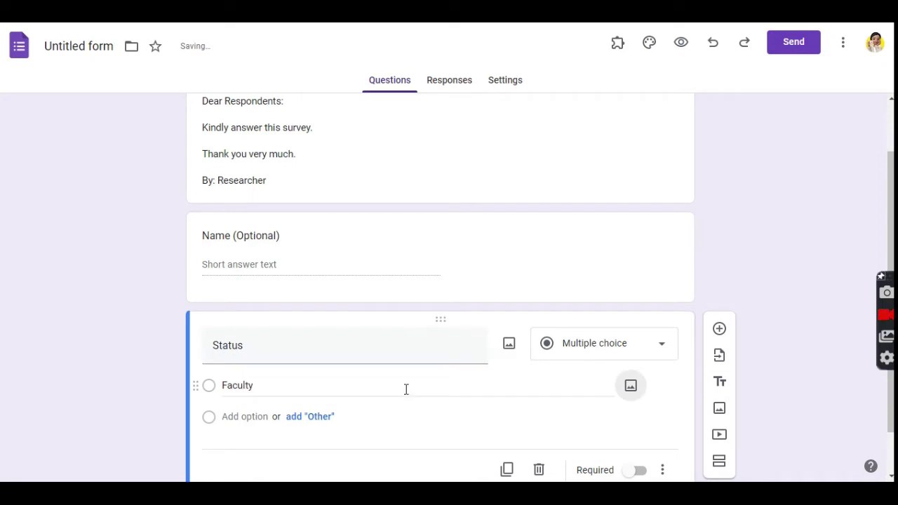
click(258, 418)
text(S)
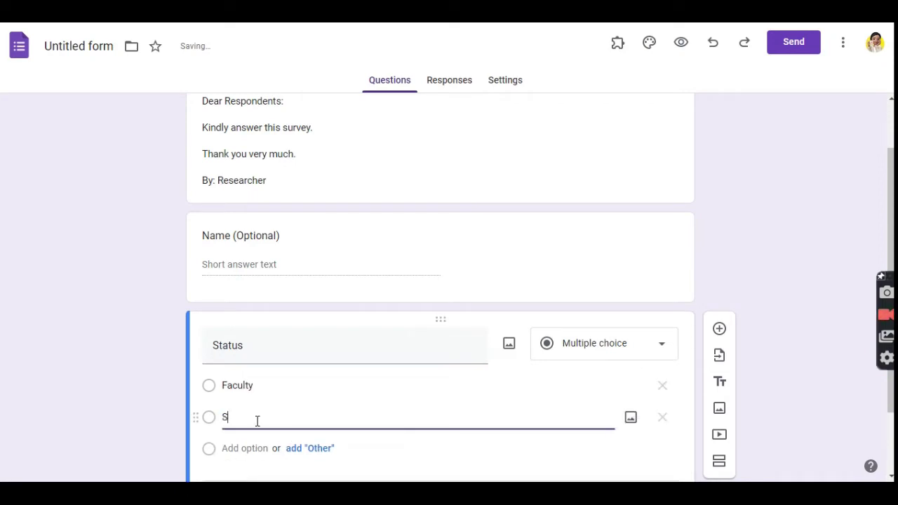
text(tudent)
Add a new section after the Status question and title it "FOR FACULTY".
scroll(256, 421, down, 2)
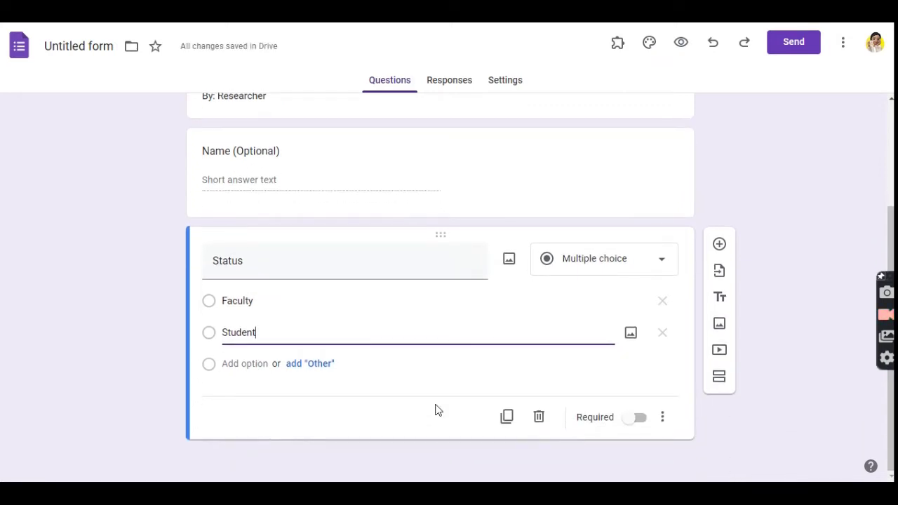
click(719, 378)
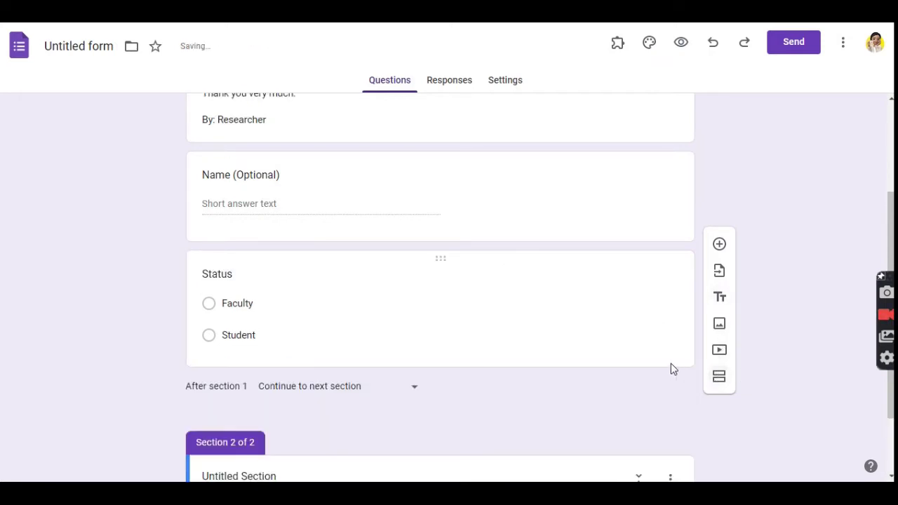
click(325, 391)
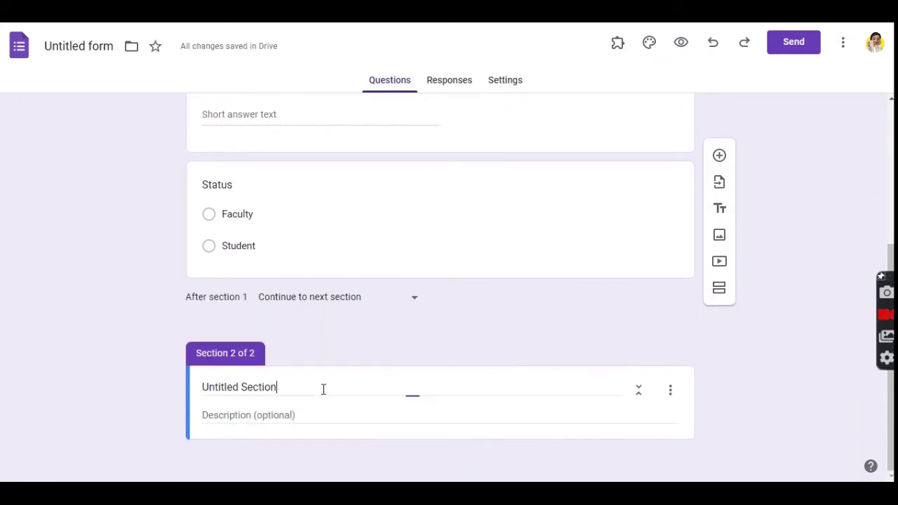
triple_click(323, 394)
text(FOR)
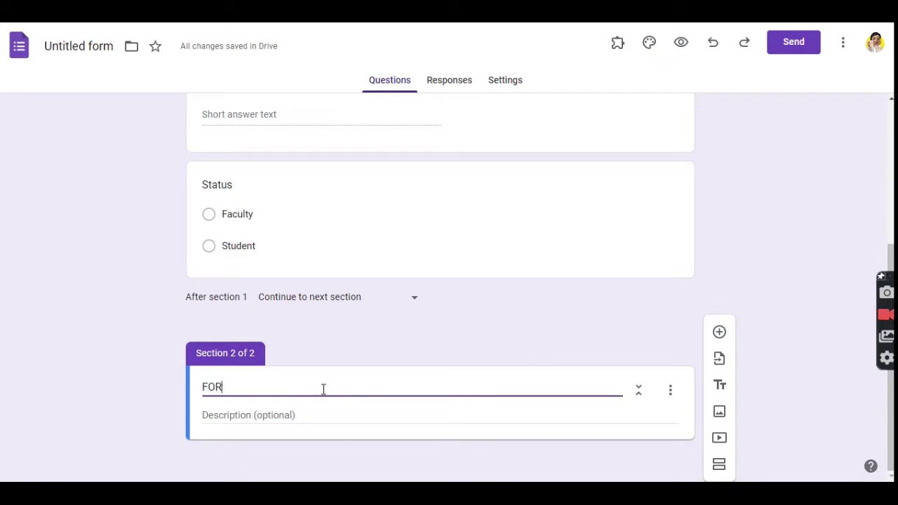
text( FACY)
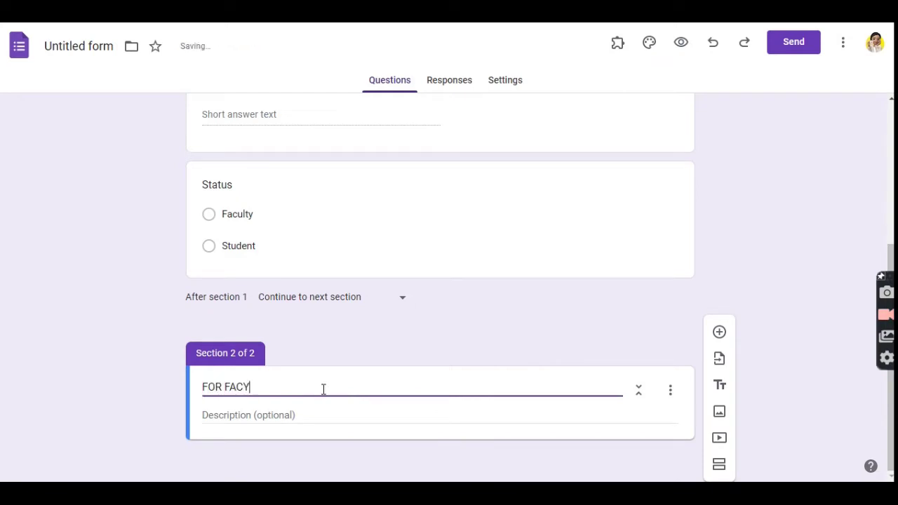
text(L)
key(BackSpace)
key(BackSpace)
text(ULTY)
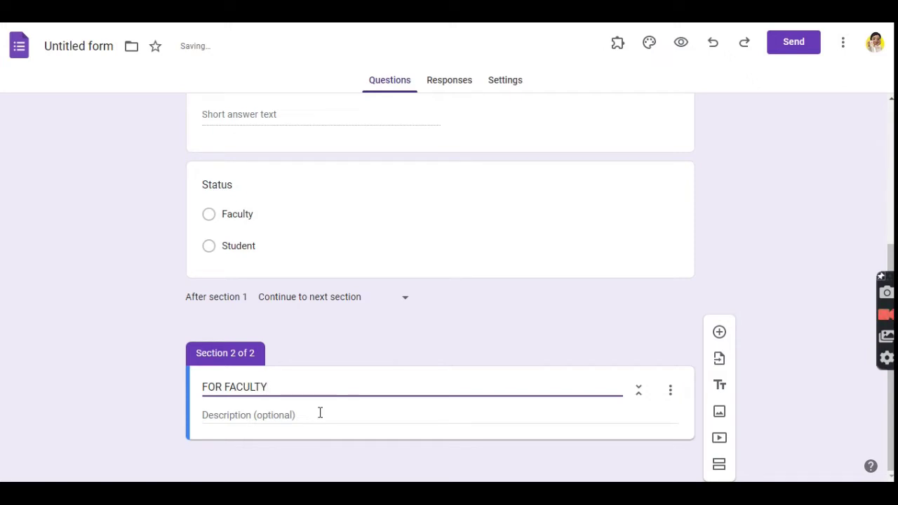
Enter "To be answered by faculty respondent." as the description of the FOR FACULTY section.
click(320, 413)
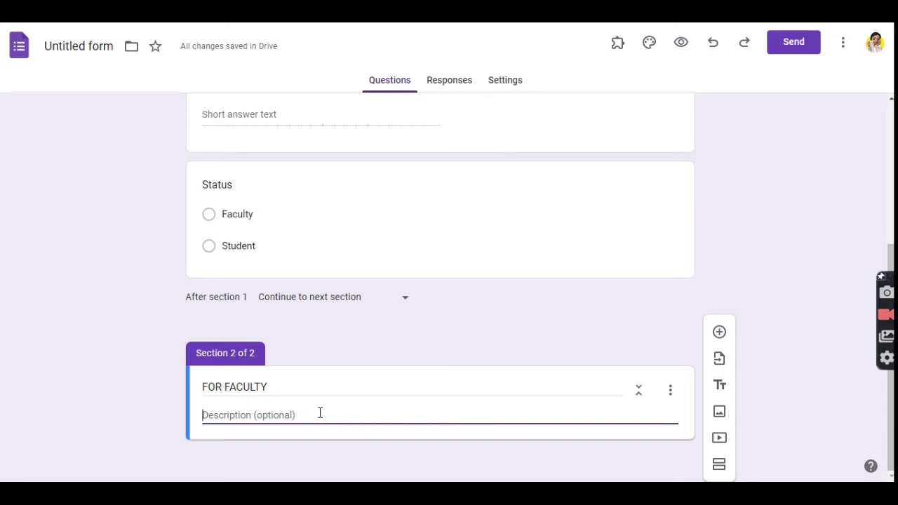
text(T)
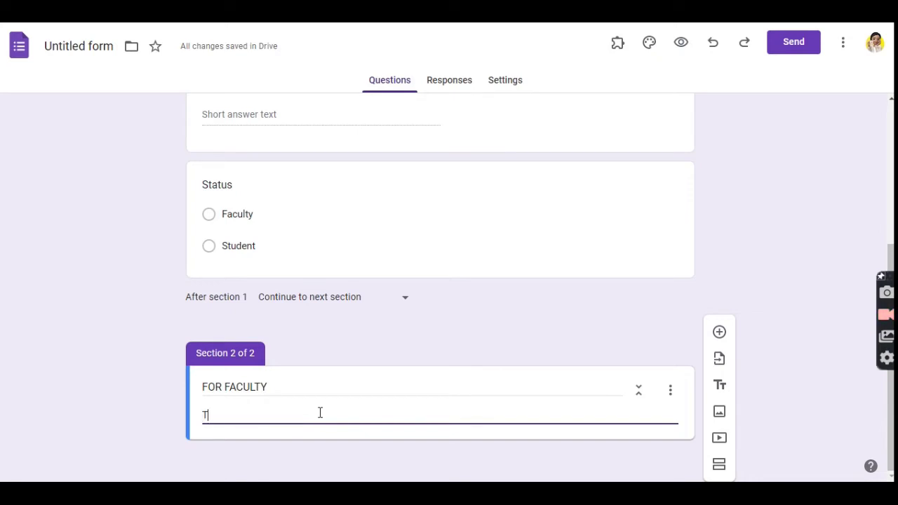
text(o be answered b)
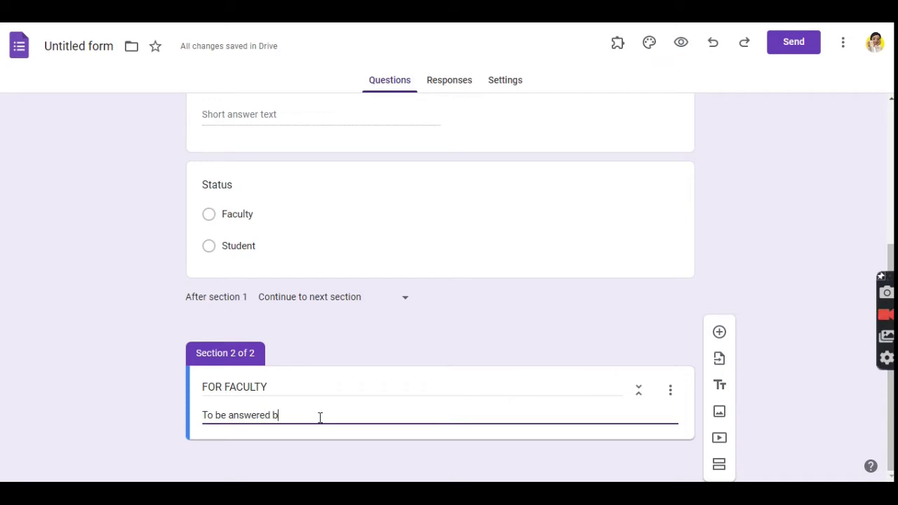
text(y facult)
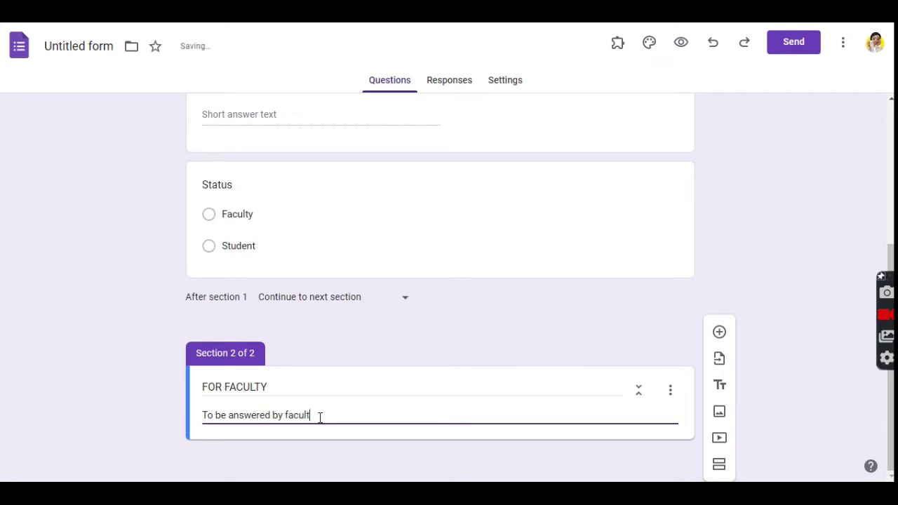
text(y respon)
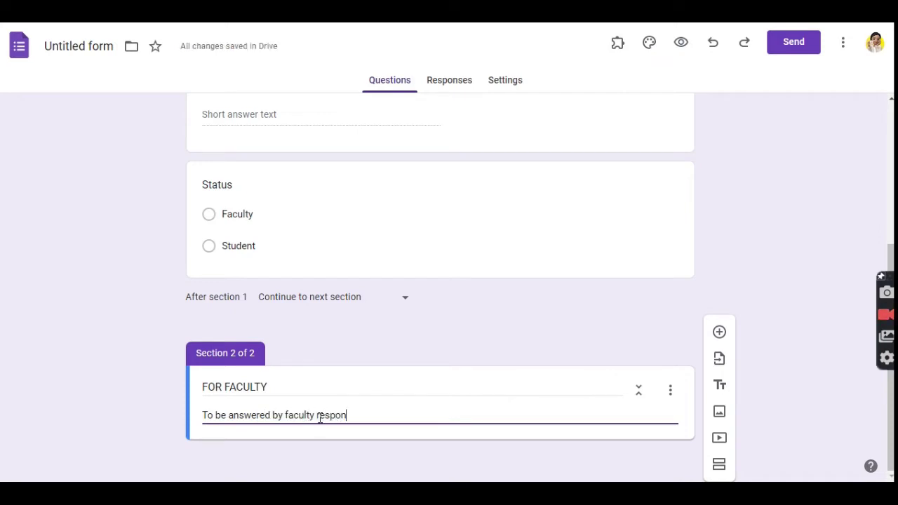
text(den)
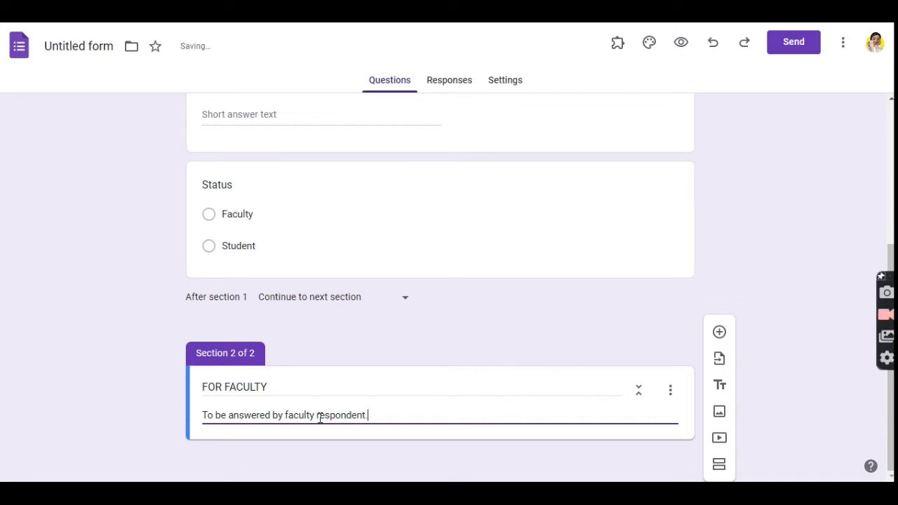
Finish the FOR FACULTY description with "respondent." and add a multiple-choice question titled "Department" to that section.
text(t.)
click(718, 333)
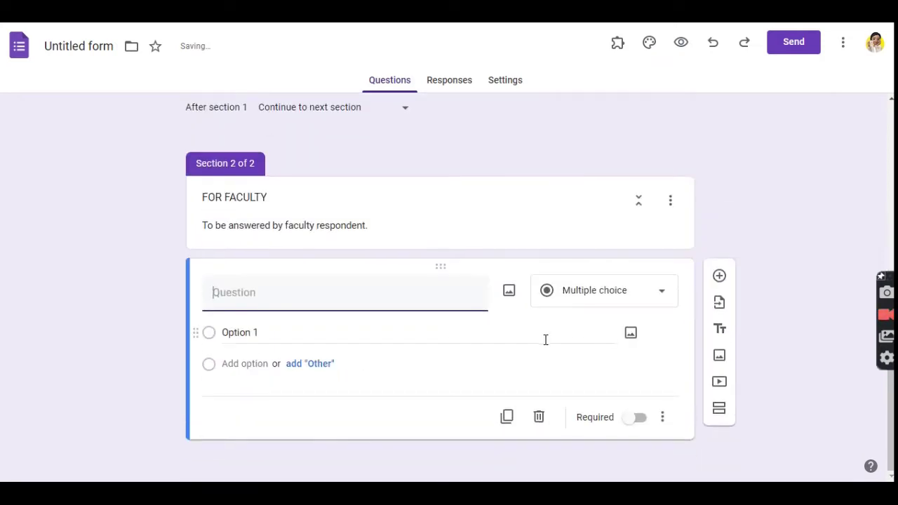
text(D)
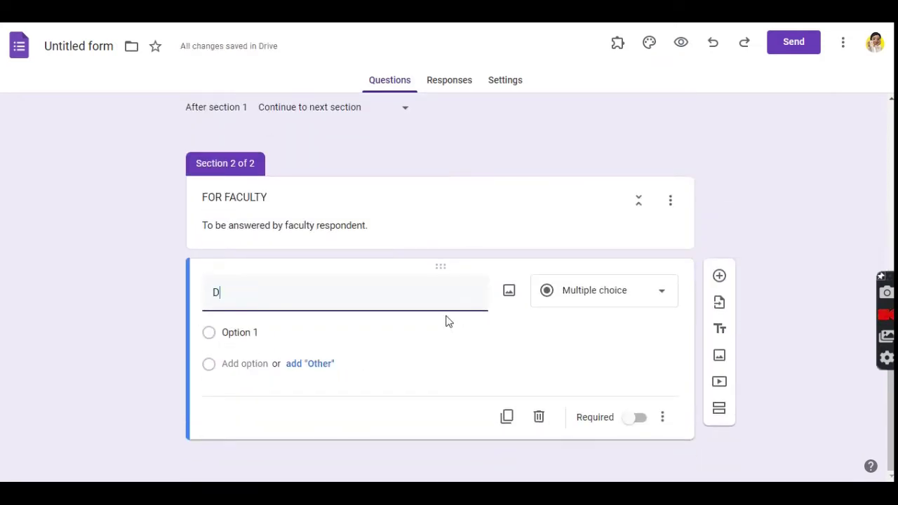
text(epartm)
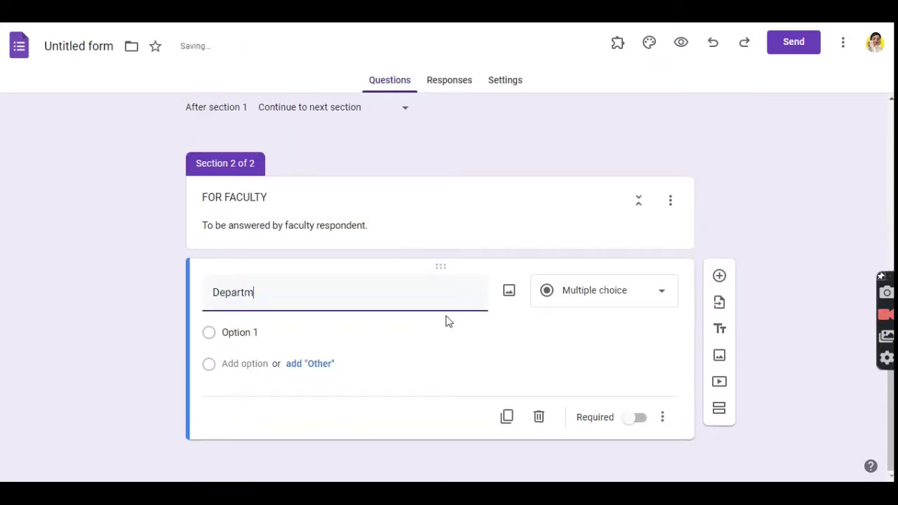
text(ent)
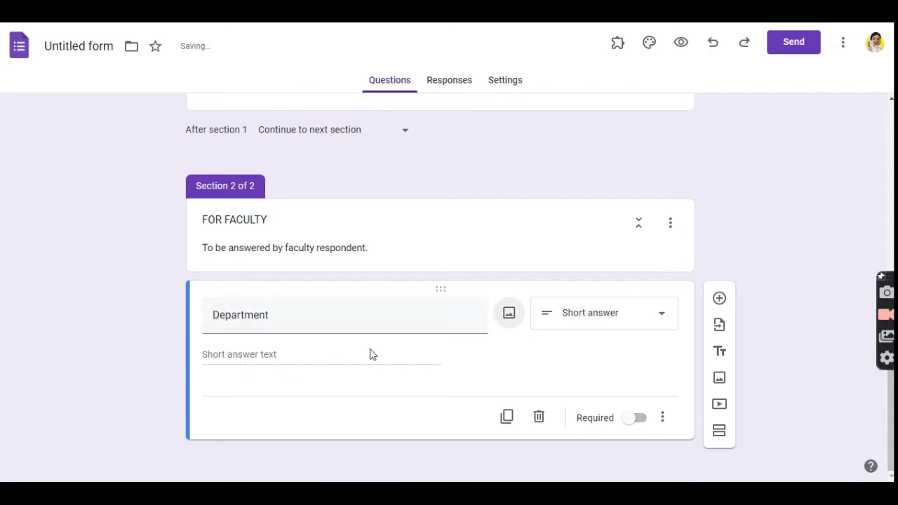
click(650, 319)
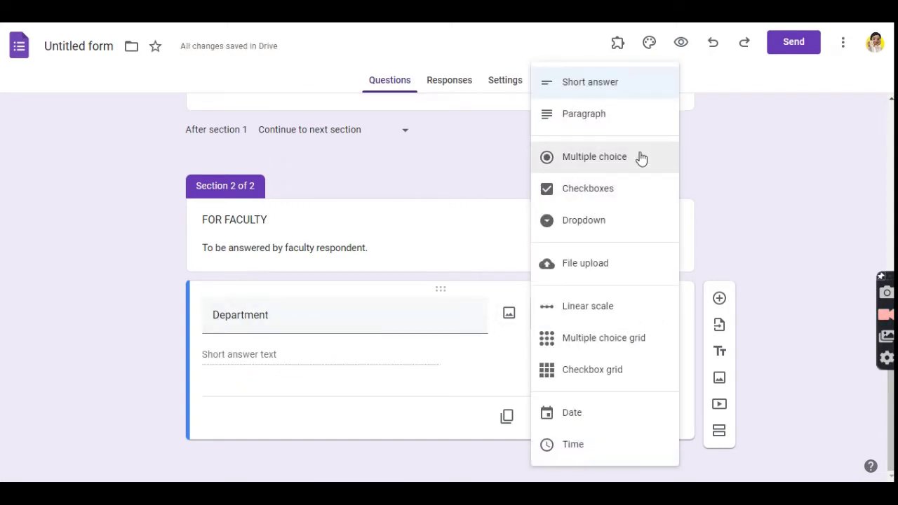
click(641, 157)
Give the Department question the options "Academic" and "Technology".
click(347, 356)
text(A)
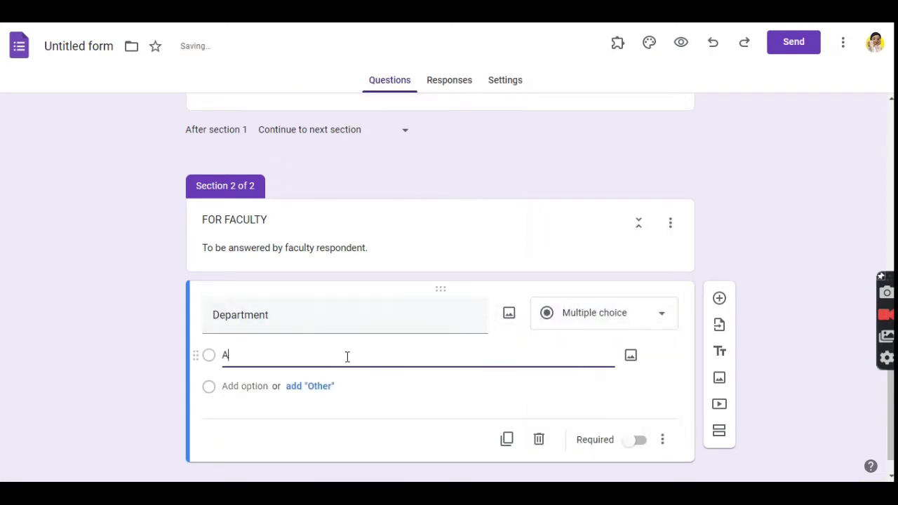
text(cademici)
key(Tab)
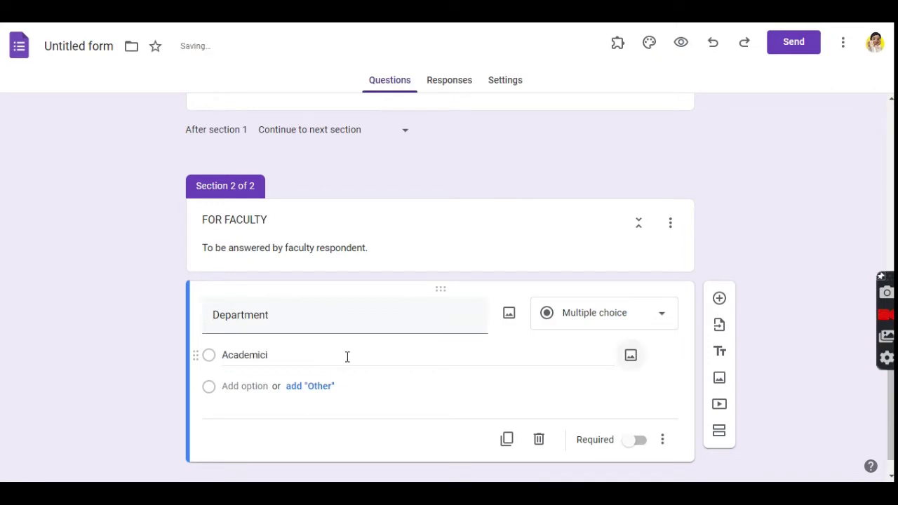
click(346, 356)
key(End)
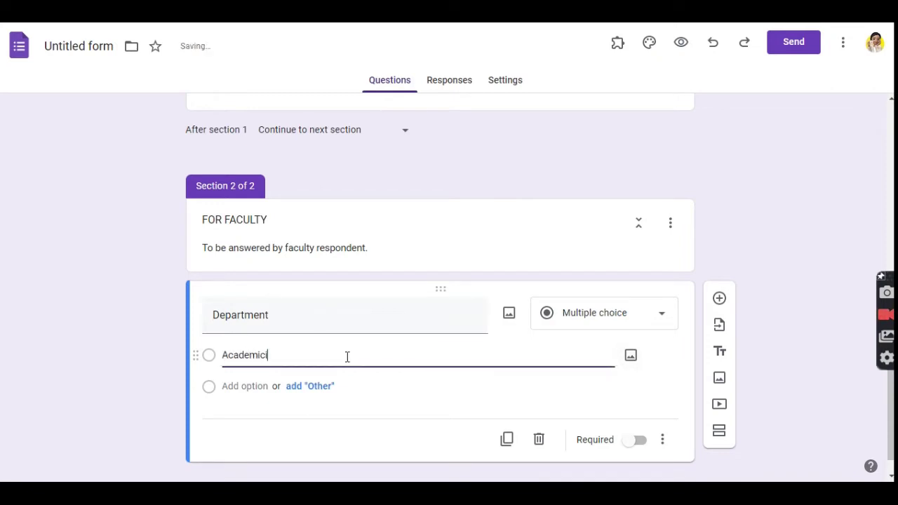
key(BackSpace)
key(Return)
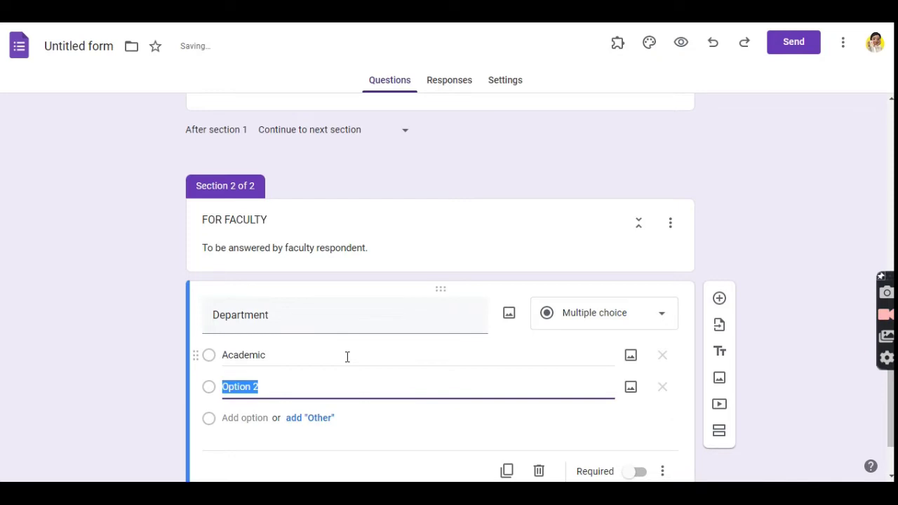
text(Technology)
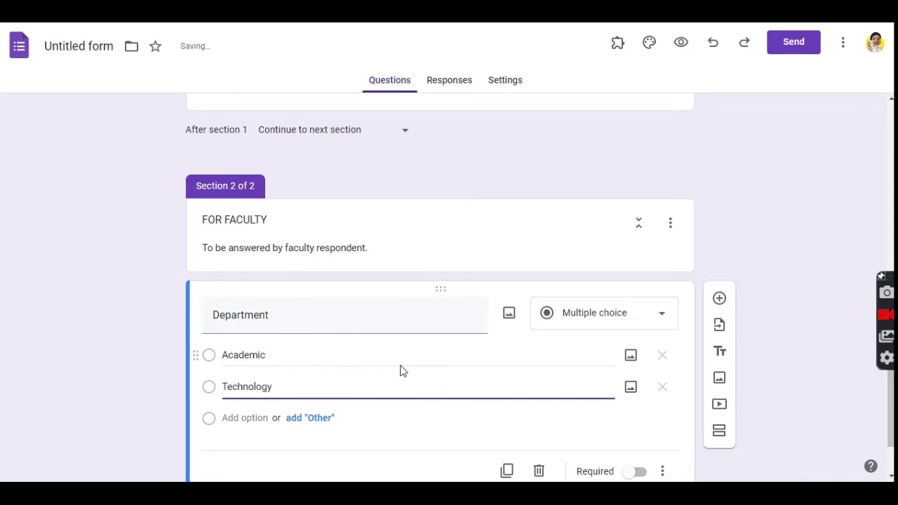
Make both the Department question and the Status question required.
scroll(499, 351, down, 1)
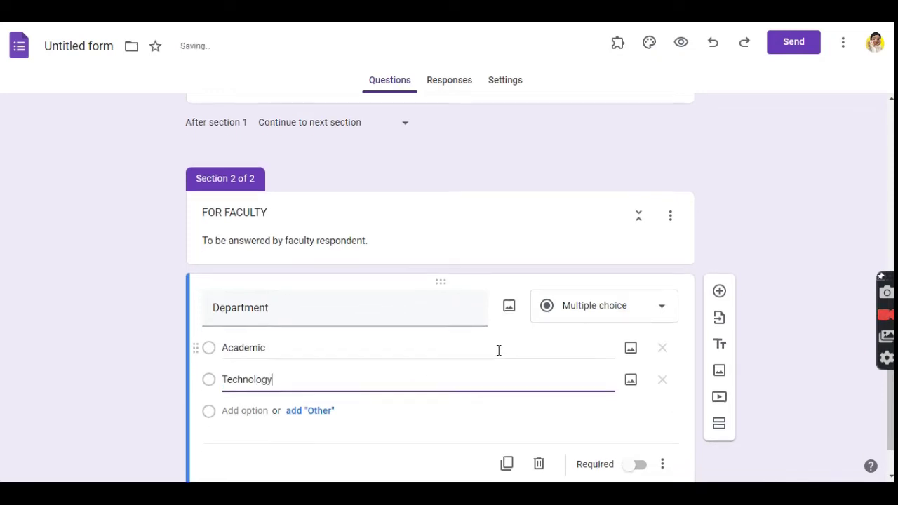
click(642, 418)
scroll(588, 413, up, 3)
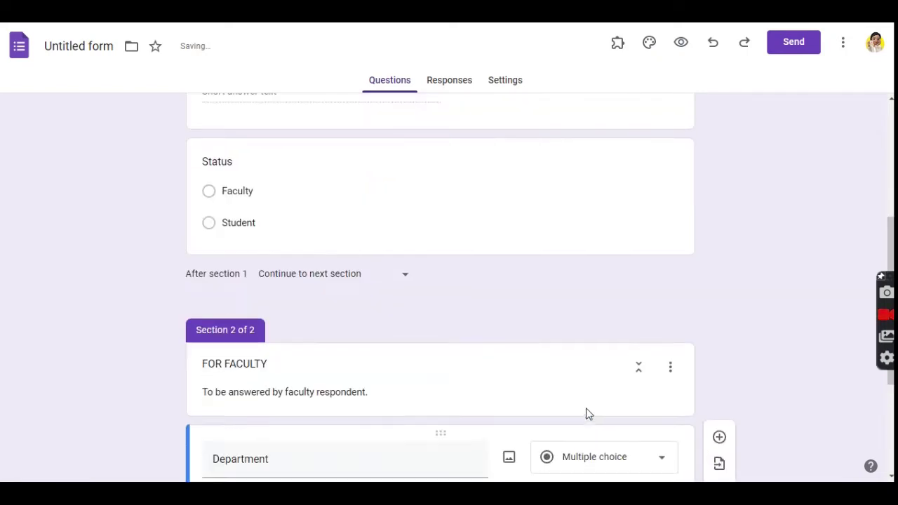
click(367, 199)
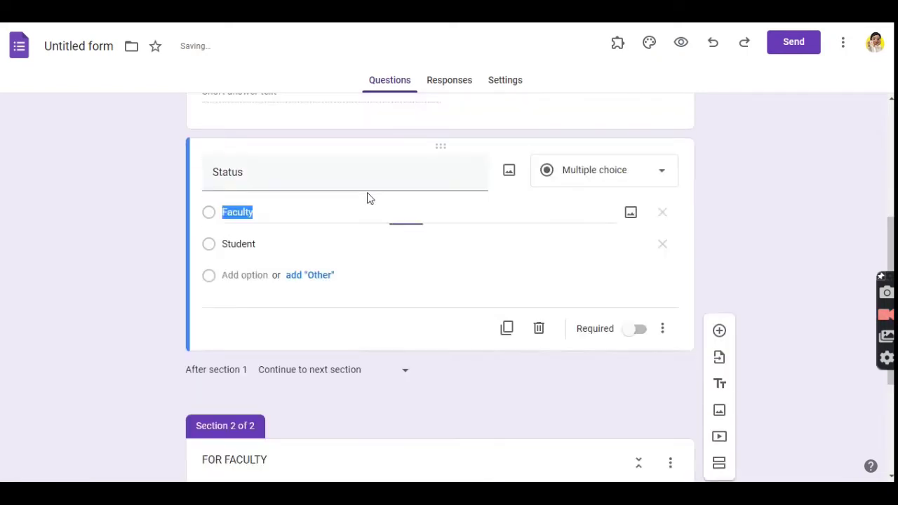
click(640, 330)
scroll(574, 373, down, 3)
click(392, 405)
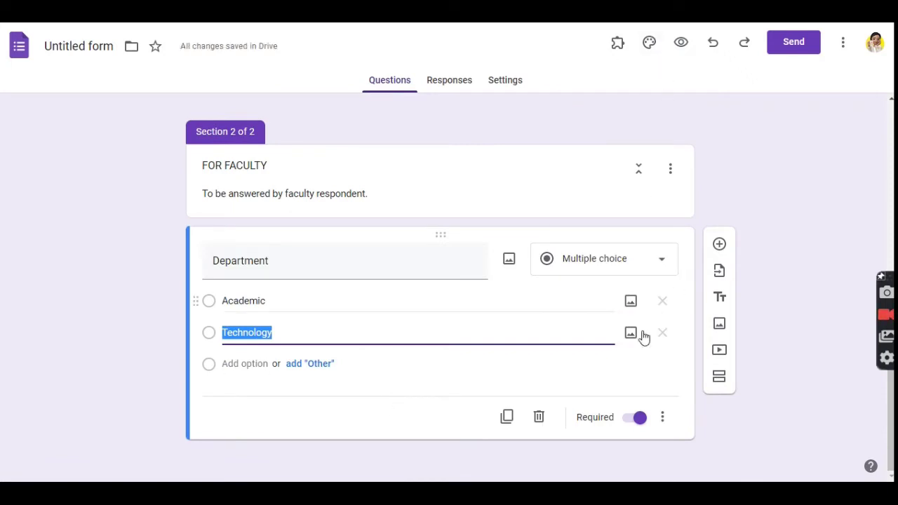
Add a required short-answer question titled "What subject/s do you teach?" below the Department question.
click(720, 245)
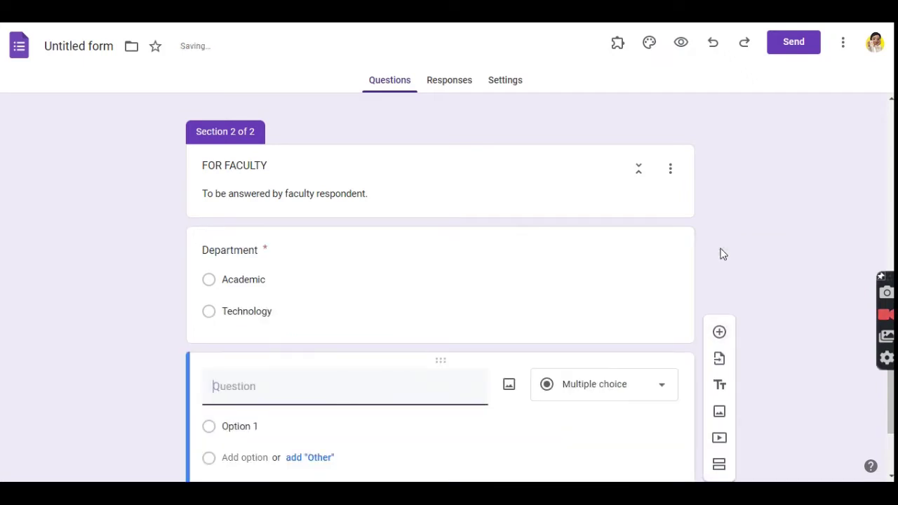
text(What subject/s)
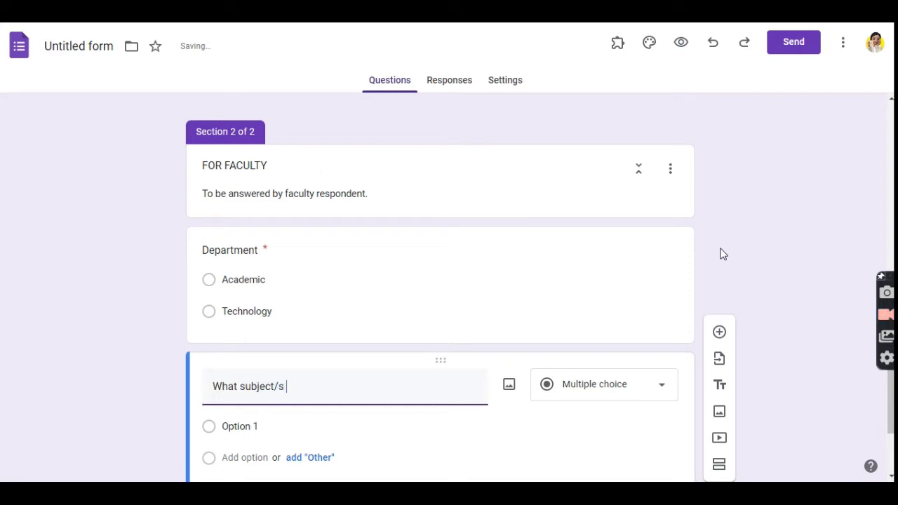
text( do you teach?)
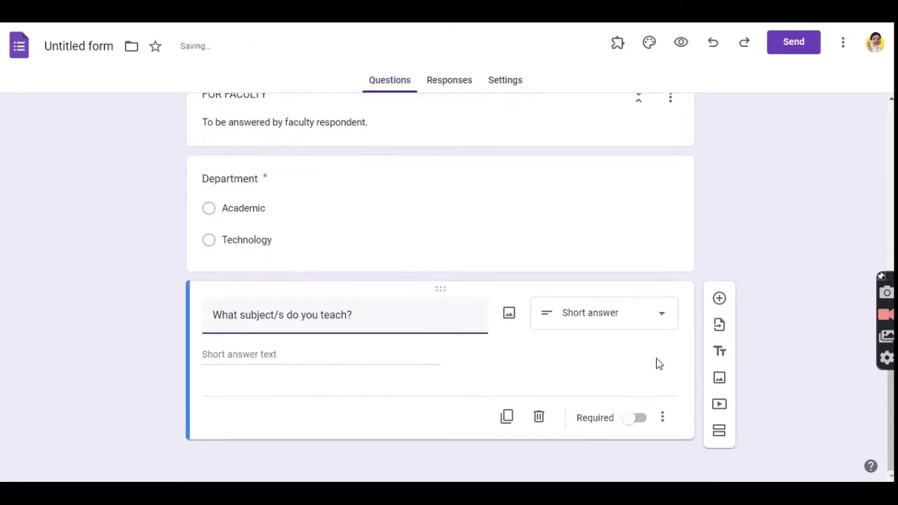
click(639, 421)
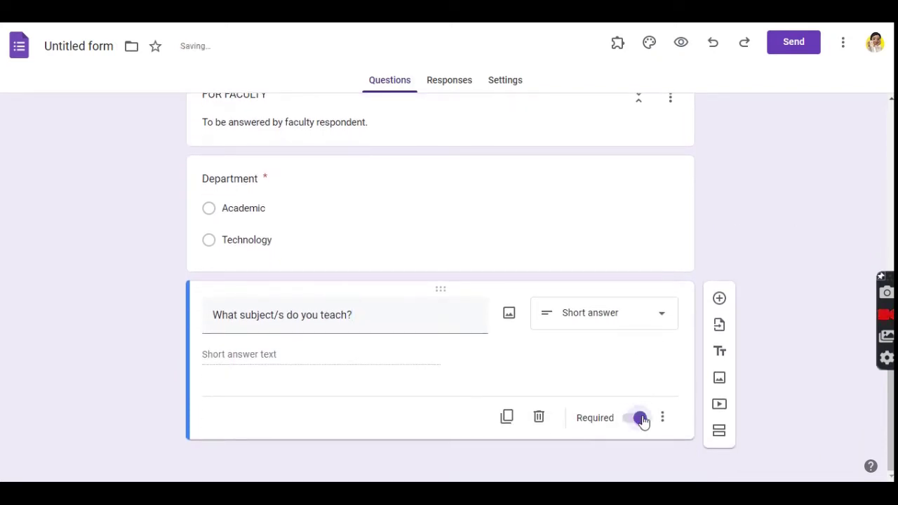
Add a question titled "Years in Service" below the subjects question and set its type to Dropdown.
click(720, 300)
text(Ye)
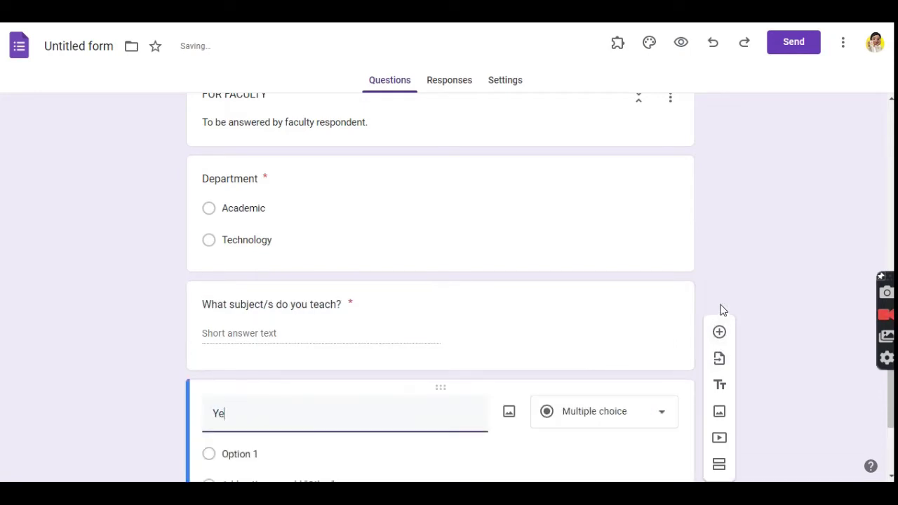
text(ars in S)
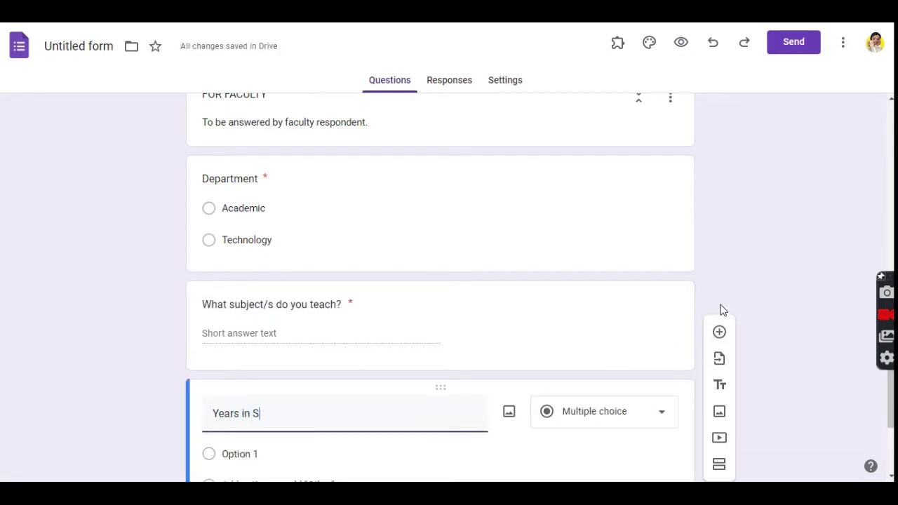
text(ervice)
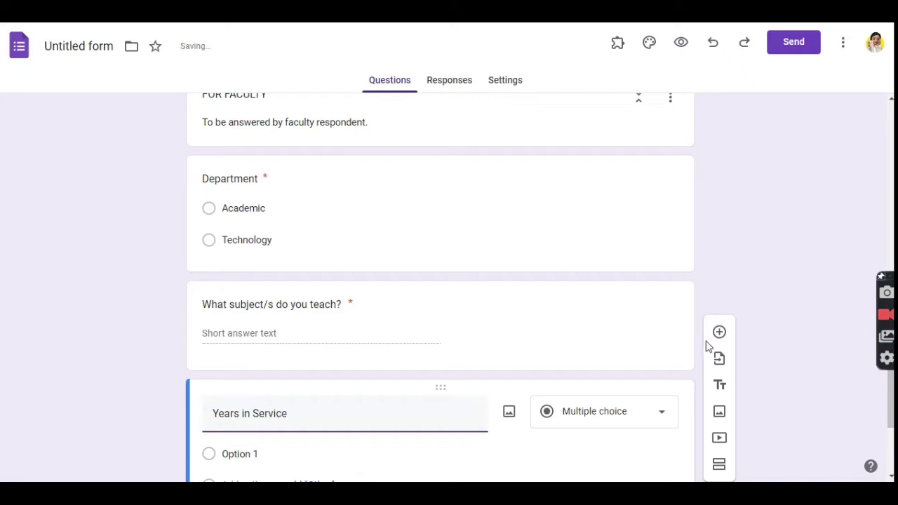
click(628, 326)
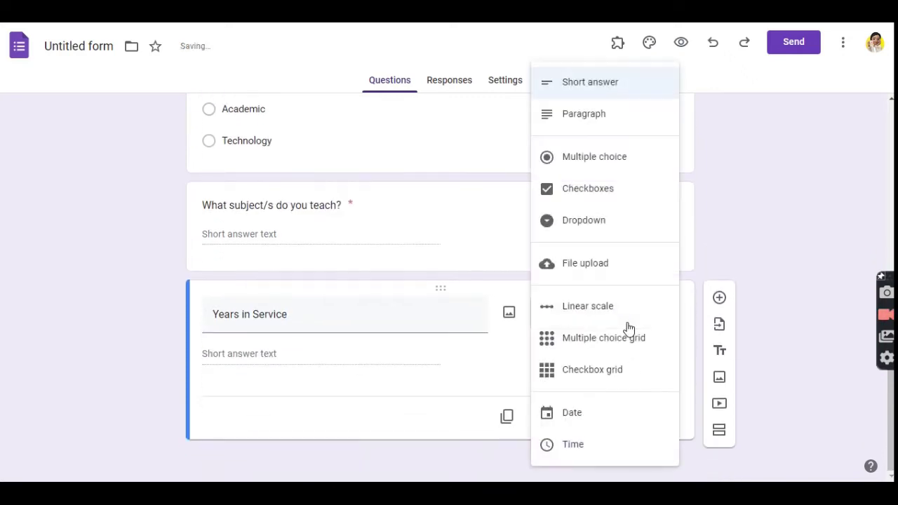
click(598, 223)
Enter "1-5", "6-10" and "11-15" as the first three options of the Years in Service dropdown.
click(388, 359)
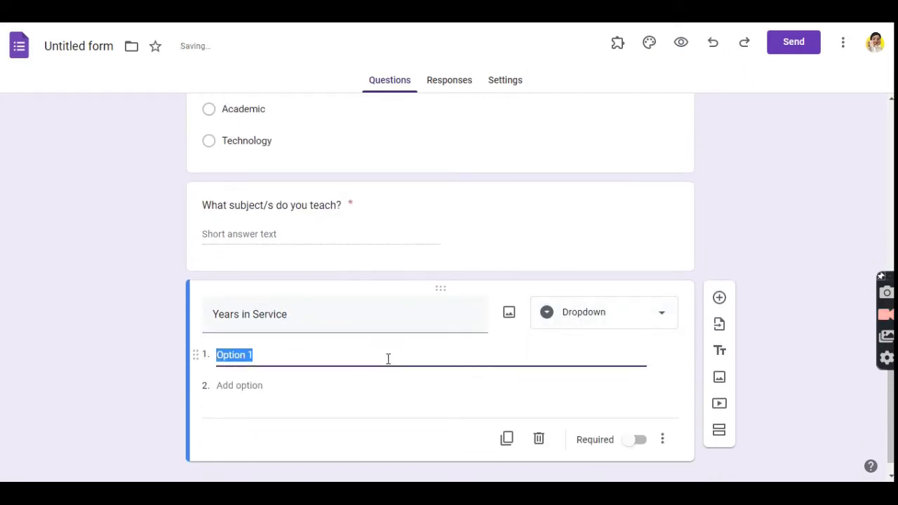
text(1-5)
key(Return)
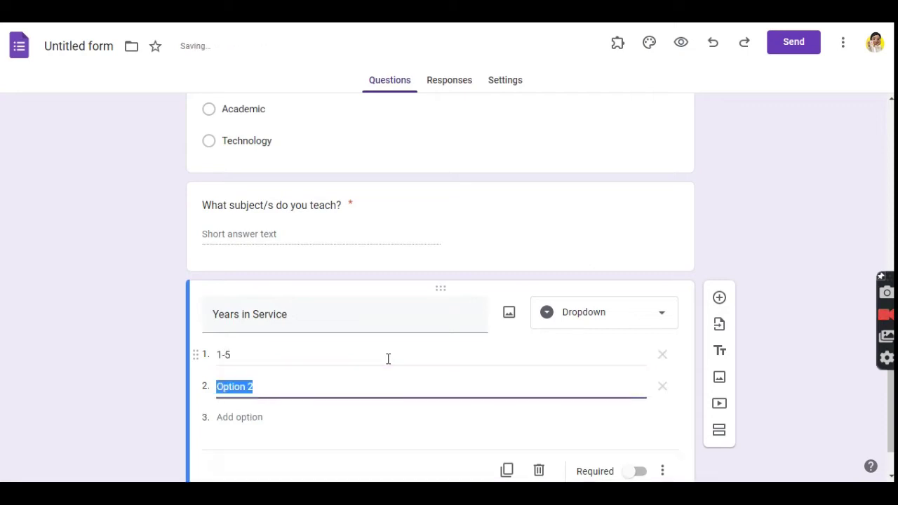
text(6-10)
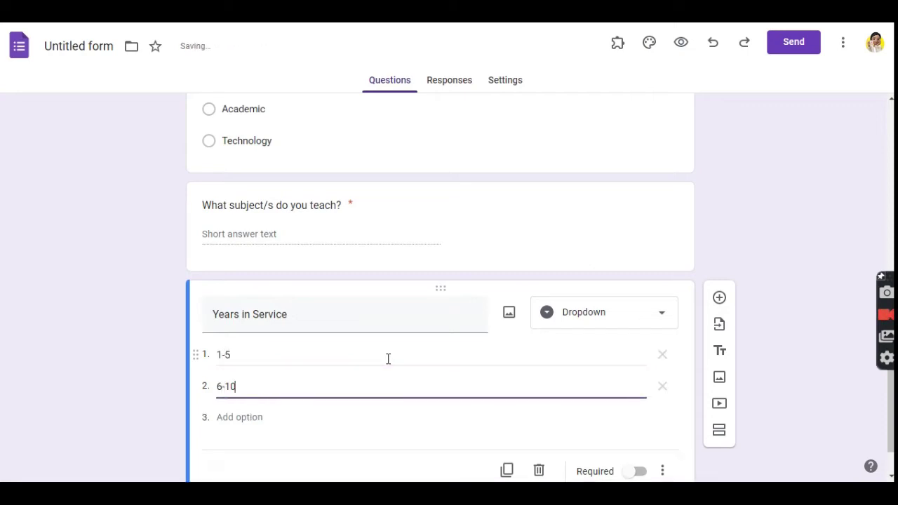
key(Return)
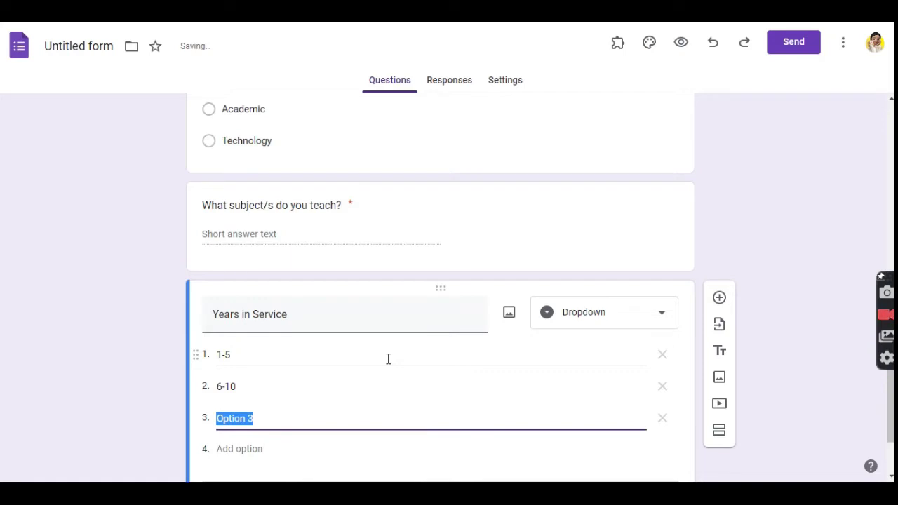
text(110)
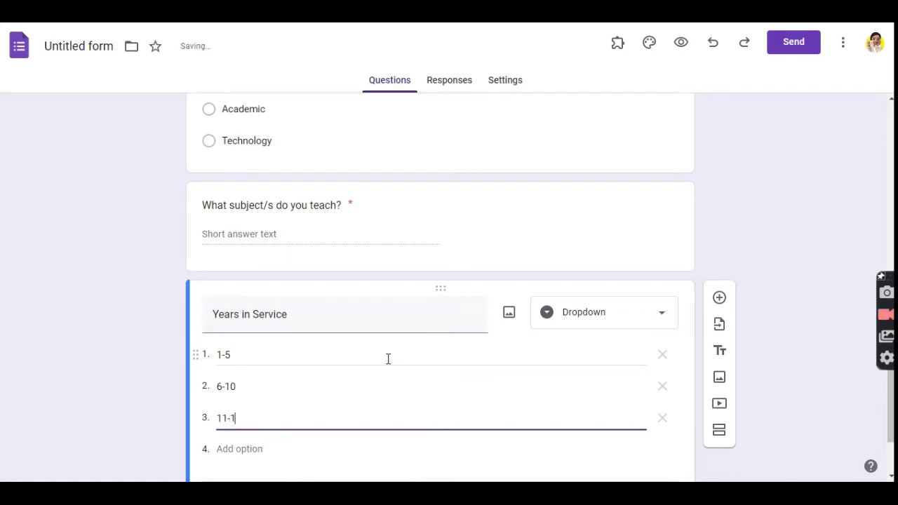
key(Return)
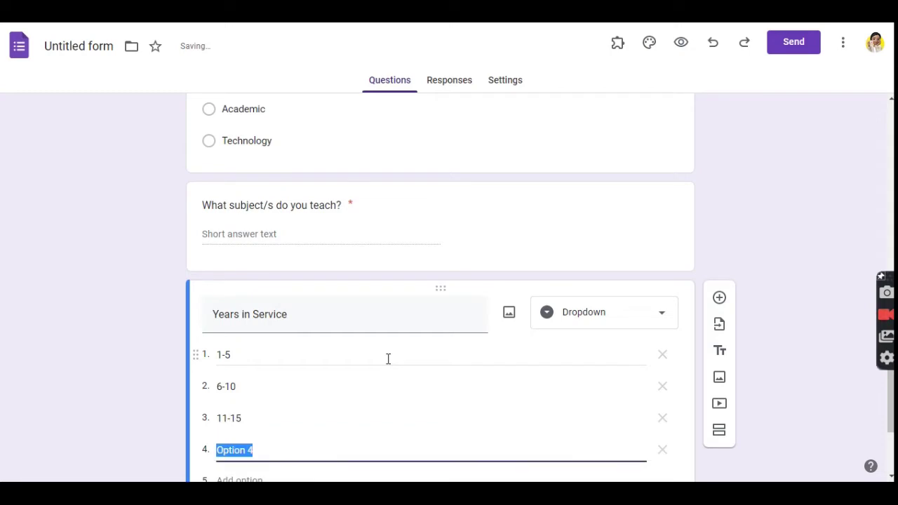
Add the options "16-20" and "21 and above" to the Years in Service dropdown and make the question required.
text(16)
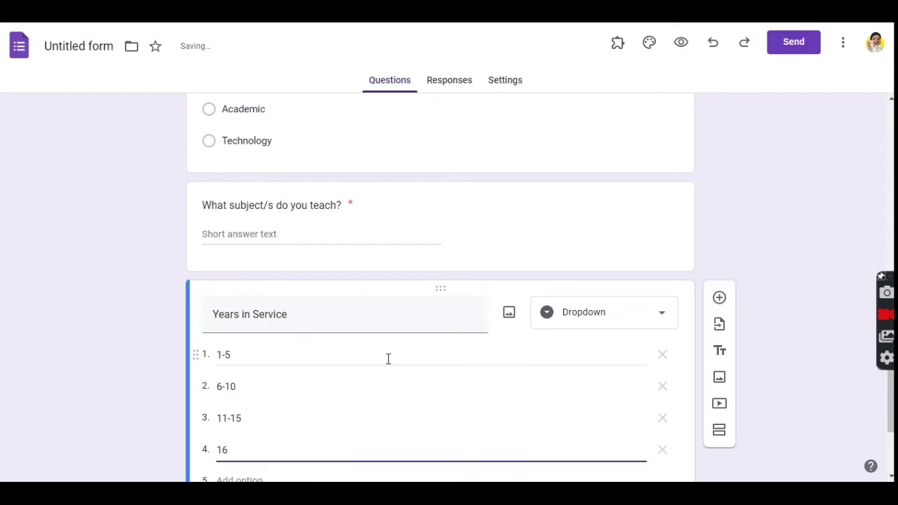
text(-20)
key(Return)
text(21)
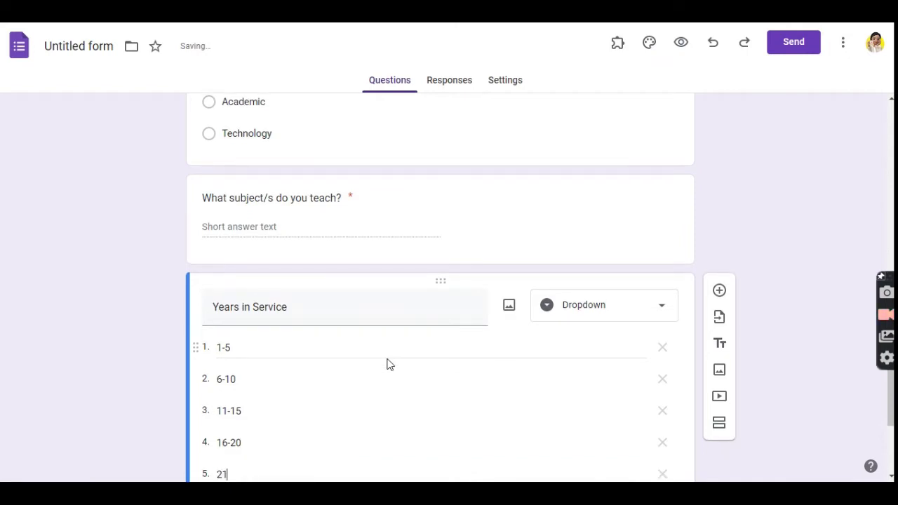
text( and above)
scroll(557, 330, down, 2)
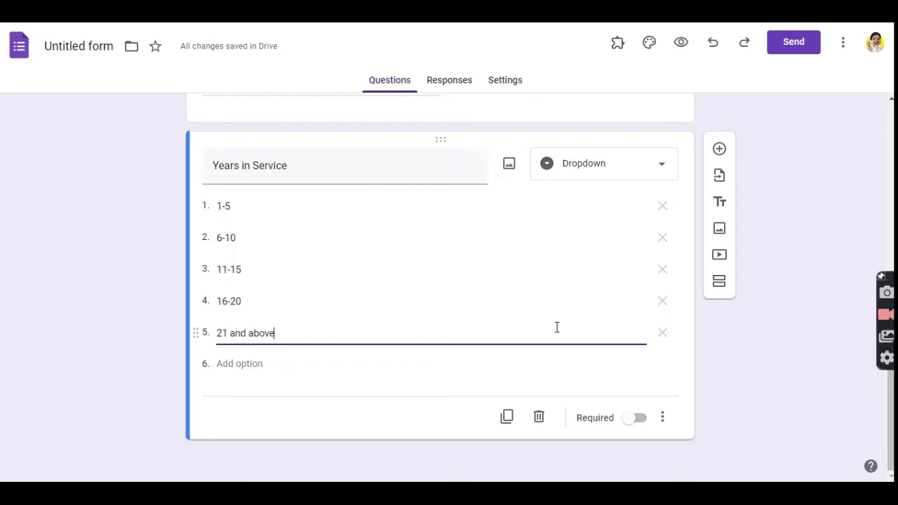
click(639, 421)
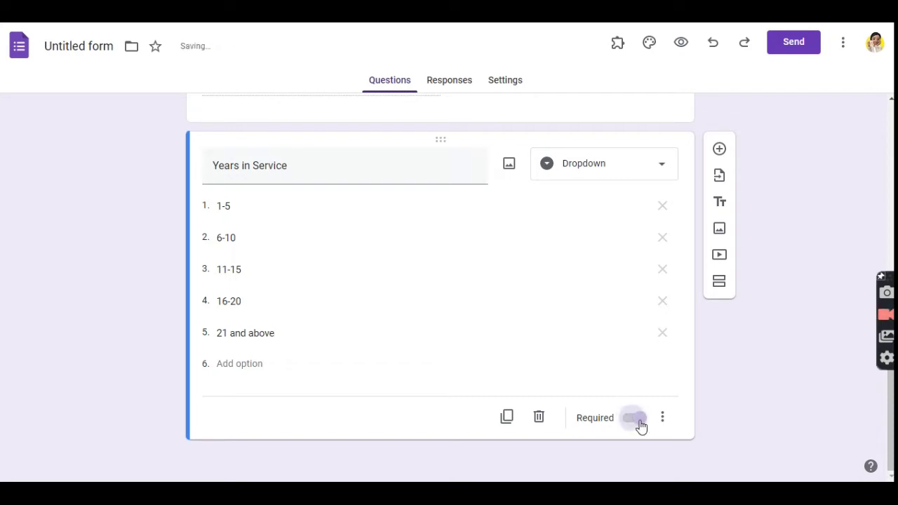
Add a third section titled "FOR STUDENT" with the description "To be answered by student respondent.".
click(720, 283)
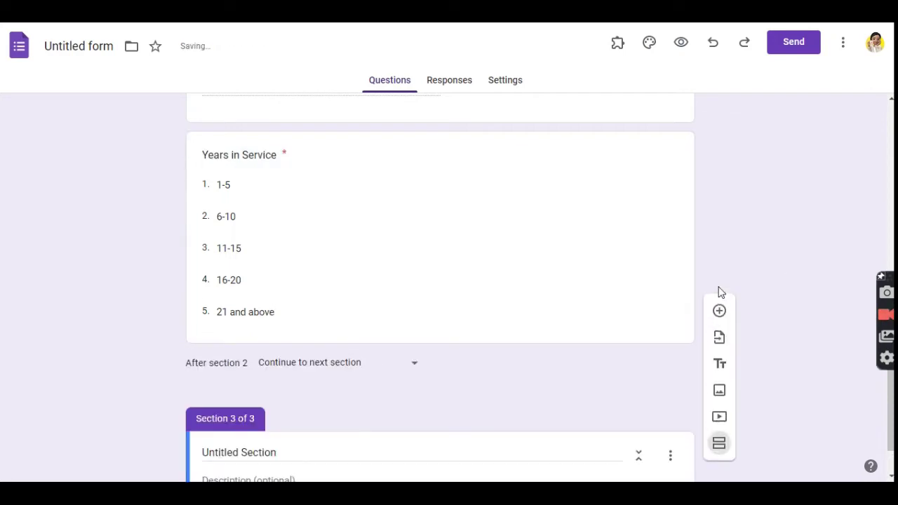
click(374, 389)
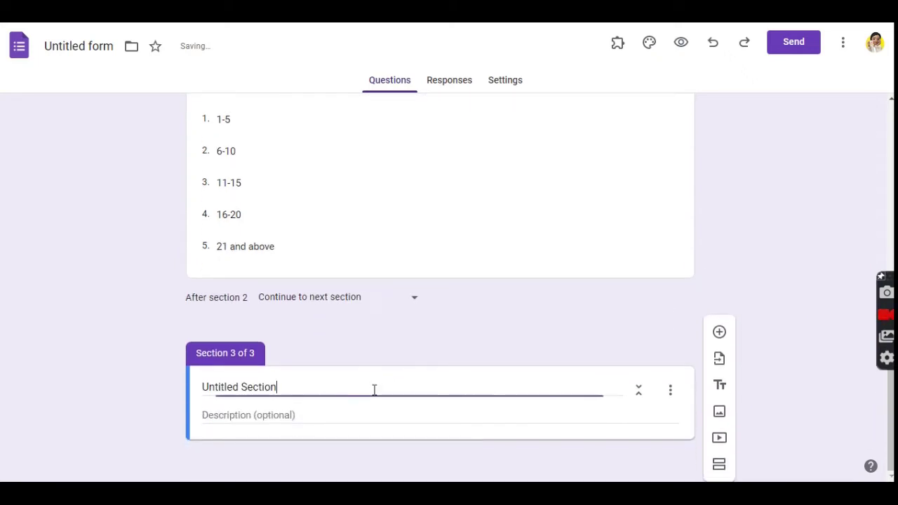
key(ctrl+a)
text(FOR ST)
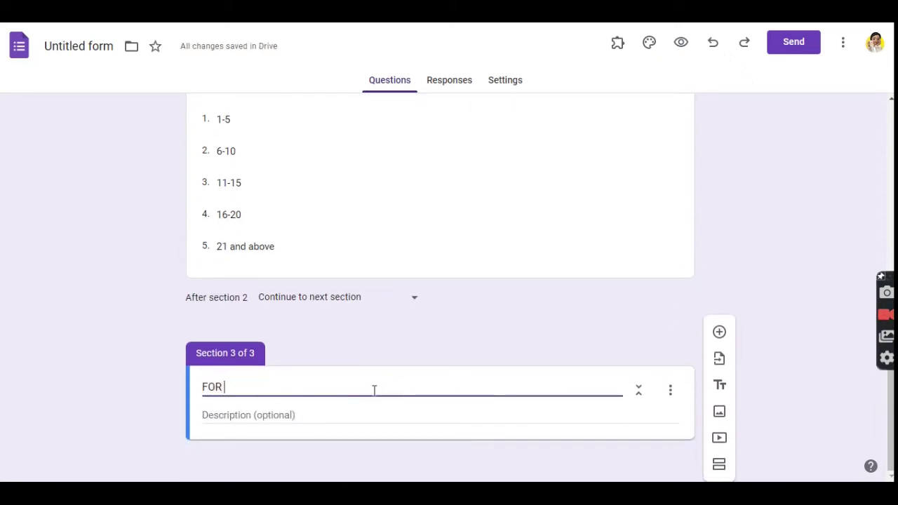
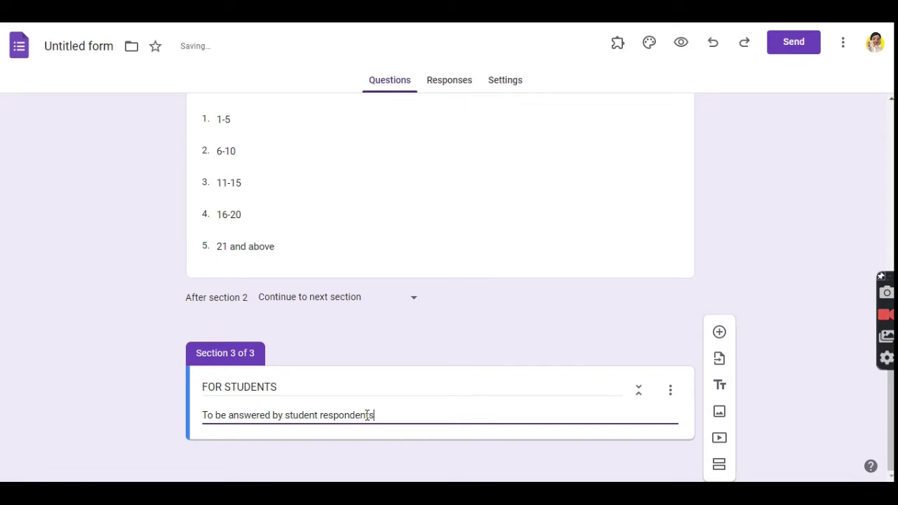
click(436, 390)
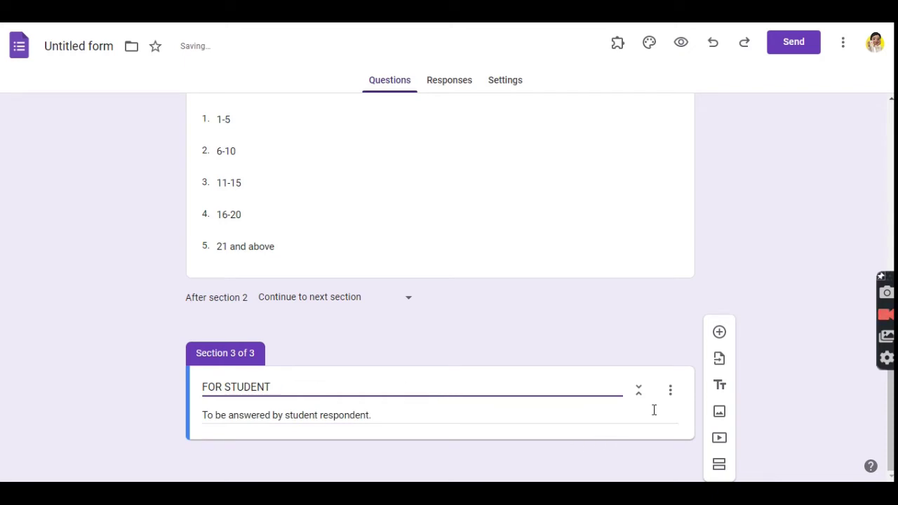
Add a multiple-choice question titled "Course" to the student section, with "BTVTED" and "BIT" as its first two options.
click(719, 334)
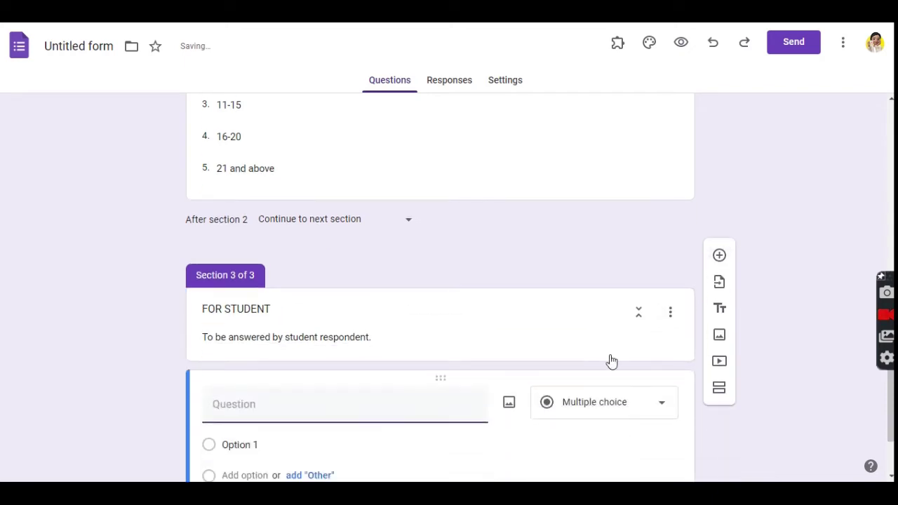
text(Course)
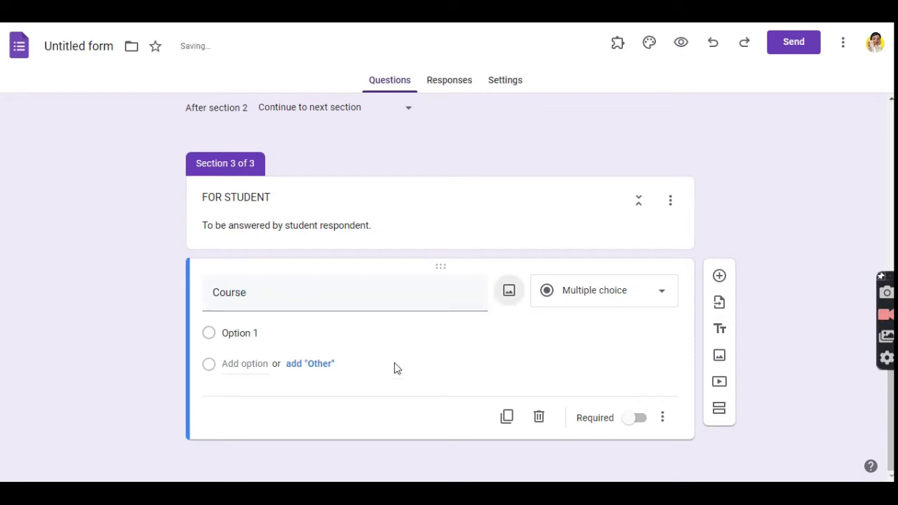
click(314, 339)
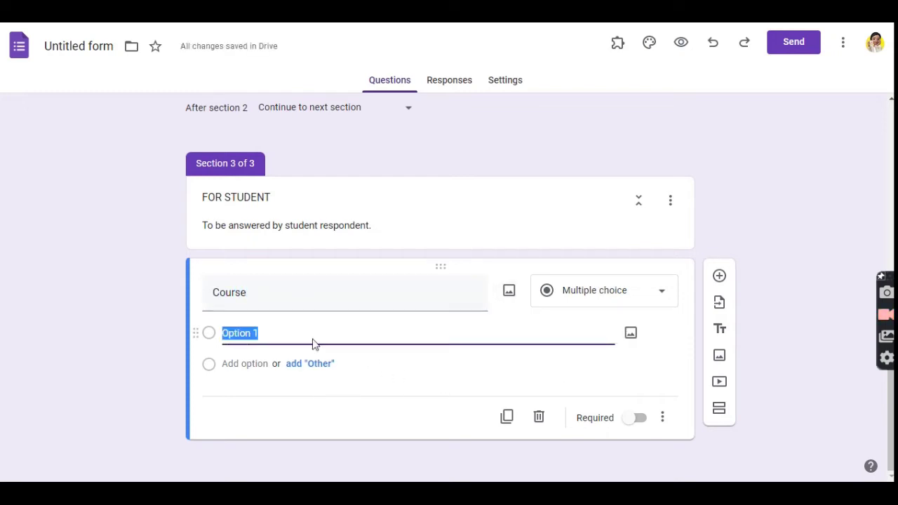
text(BTVTED)
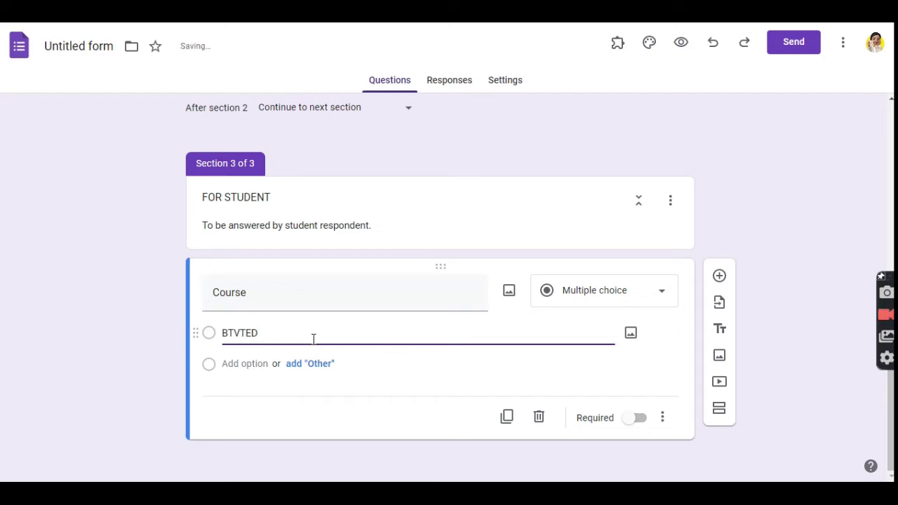
key(Return)
text(BIT)
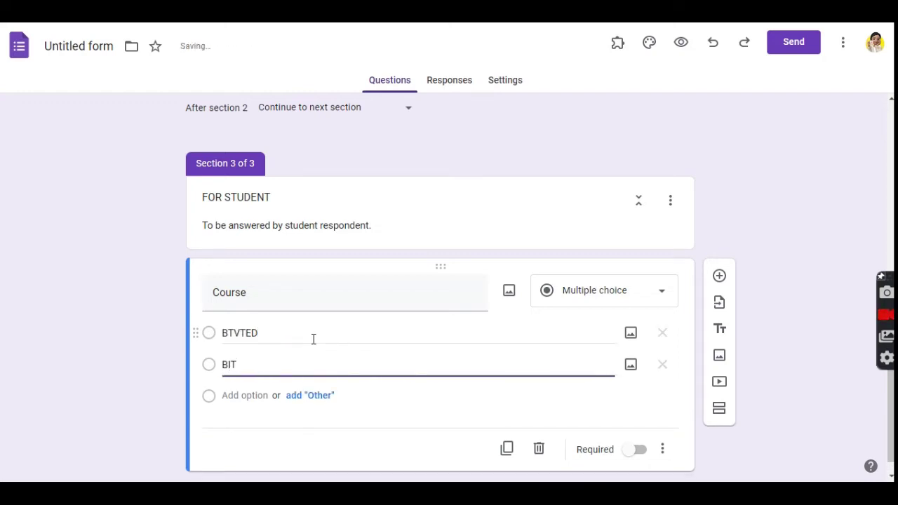
Add the options "COT", "BSECE" and "BS Entrep" to the Course question.
key(Return)
text(COT)
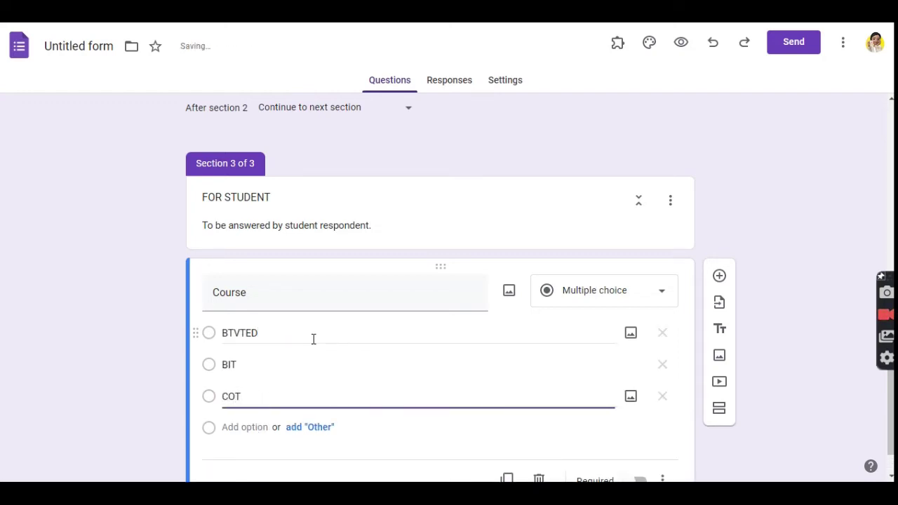
key(Return)
text(BSECE)
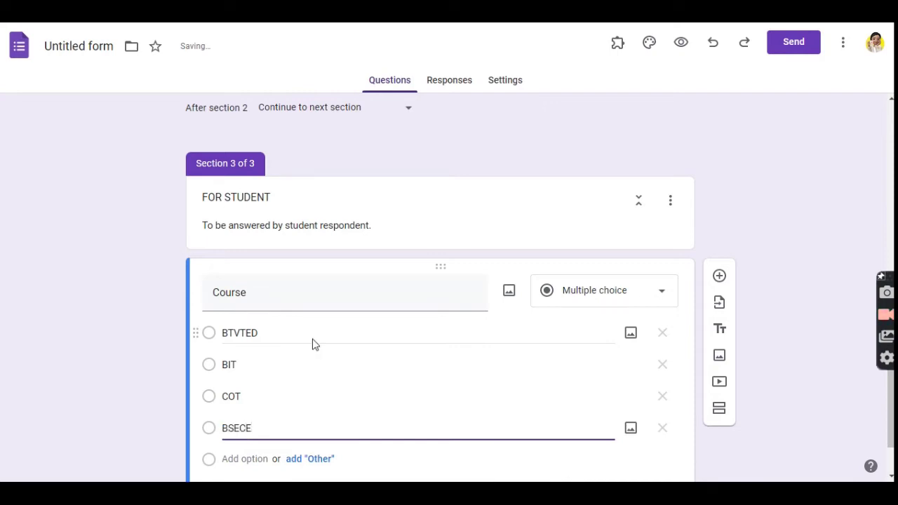
key(Return)
text(BS ENt)
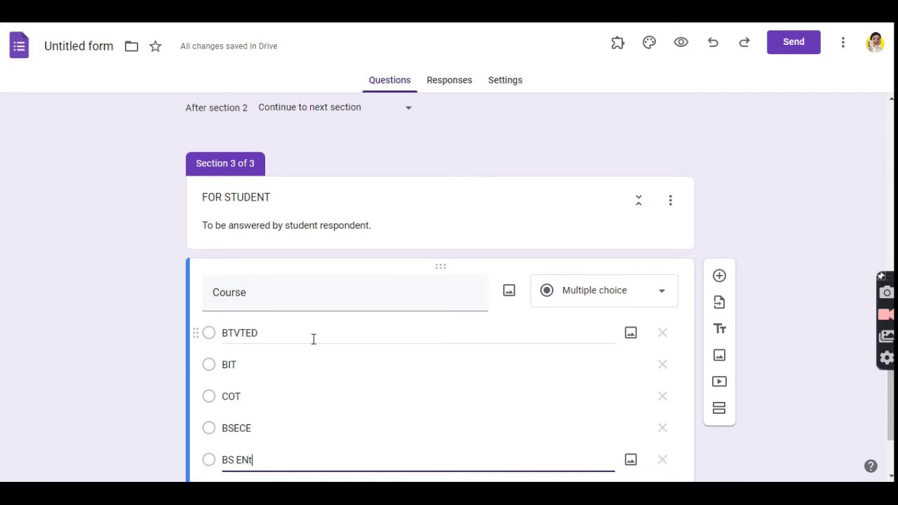
key(BackSpace)
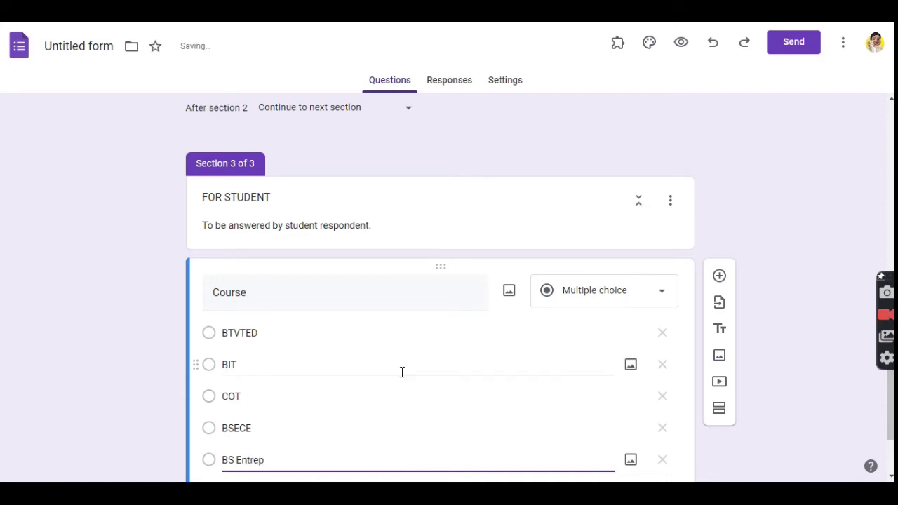
Add a required short-answer question titled "Major" below the Course question.
scroll(400, 371, down, 2)
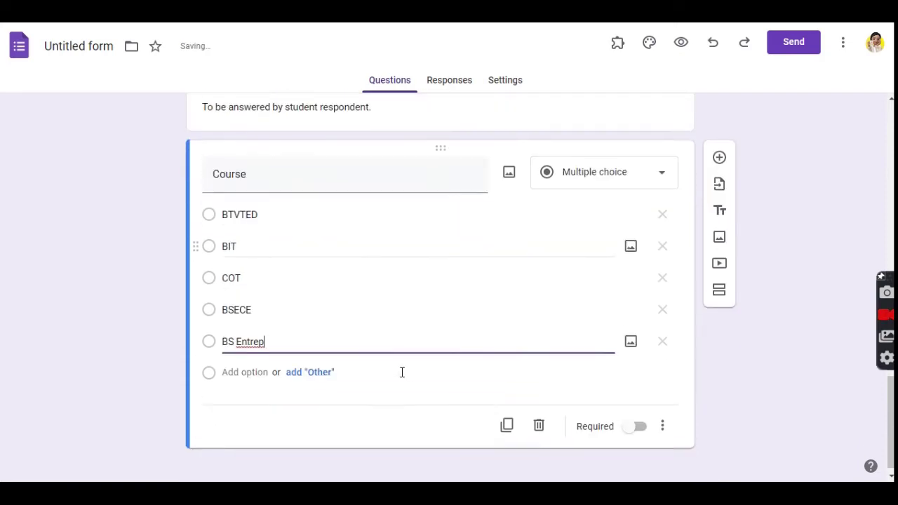
click(720, 154)
text(Majo)
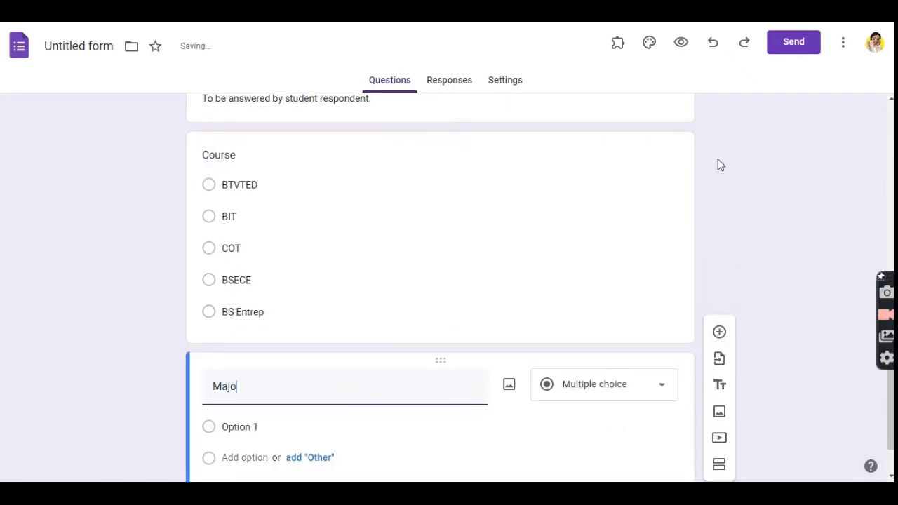
text(r)
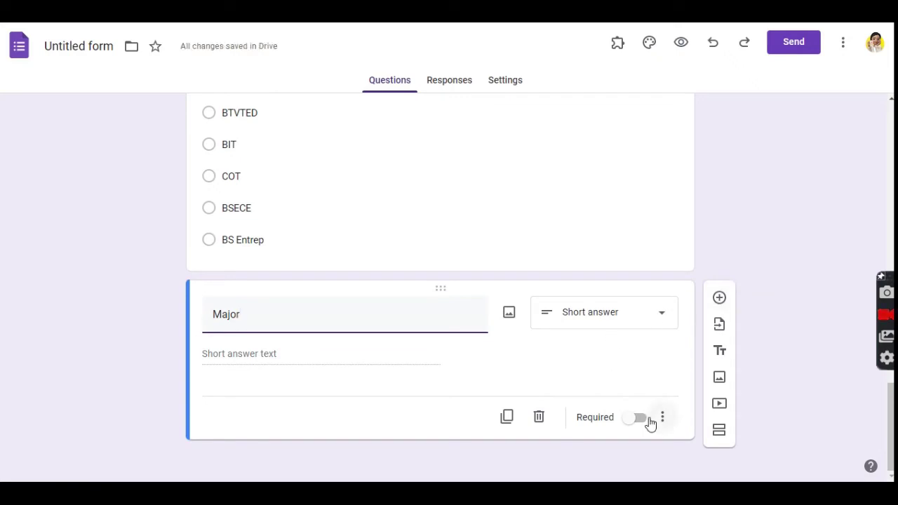
click(640, 419)
Make the Course question in the student section required.
scroll(529, 316, up, 2)
click(544, 339)
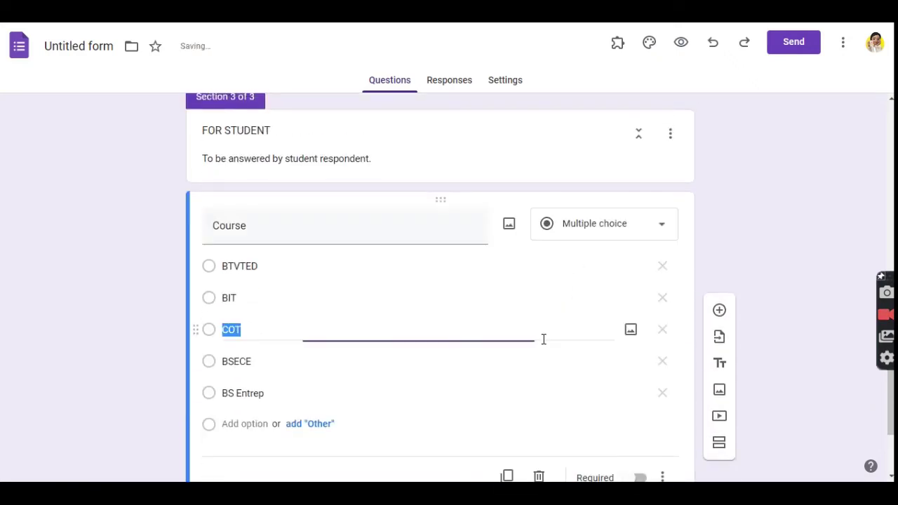
scroll(588, 452, down, 2)
click(641, 351)
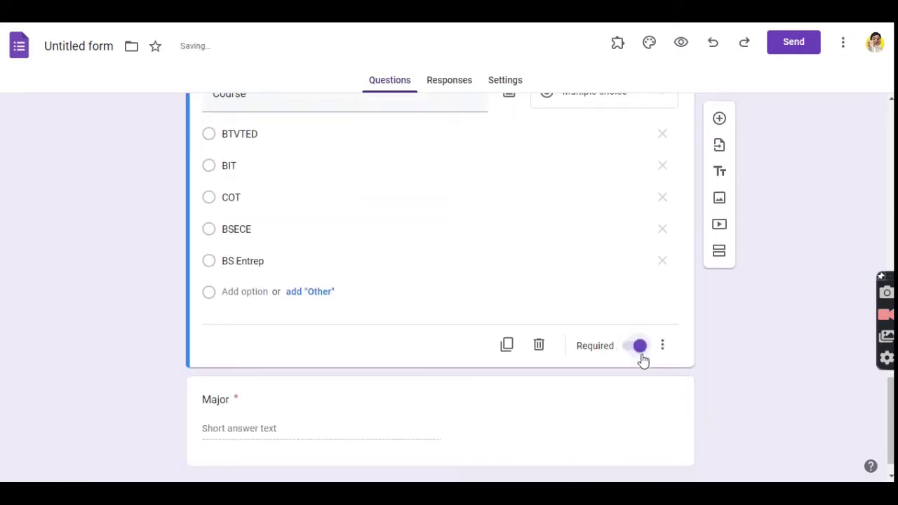
Add a new question after Course and move the Major question above it so the blank question comes last.
scroll(642, 372, down, 1)
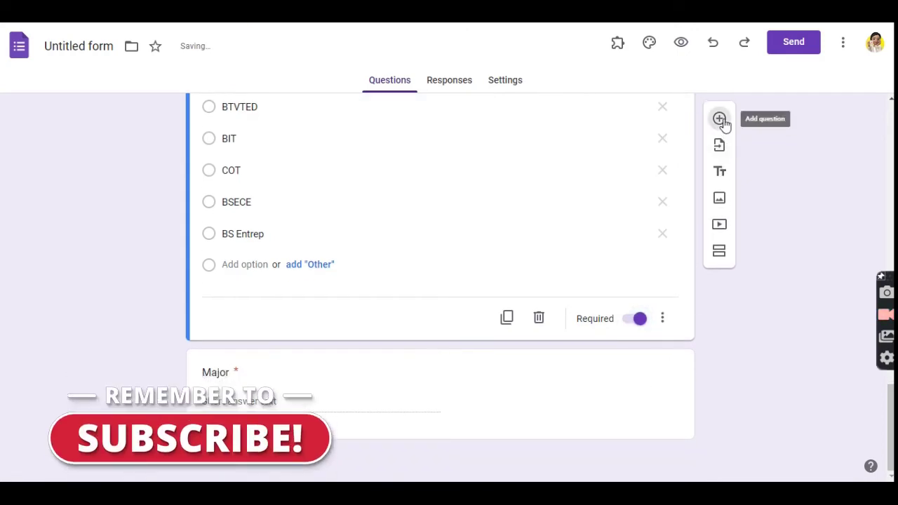
click(720, 119)
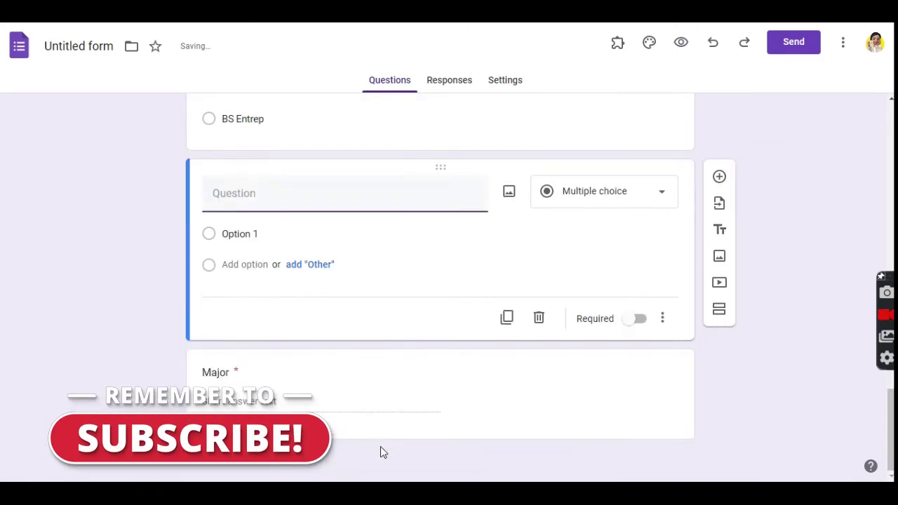
drag(438, 356, 445, 321)
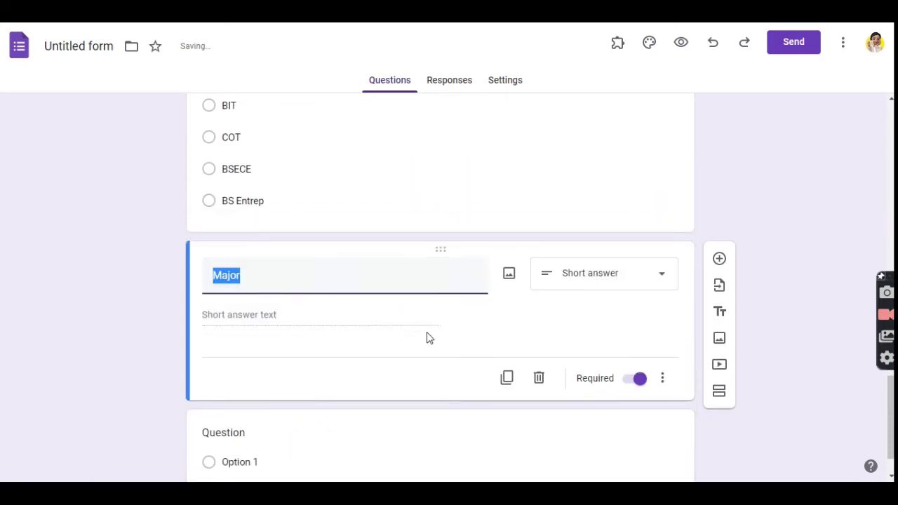
click(363, 385)
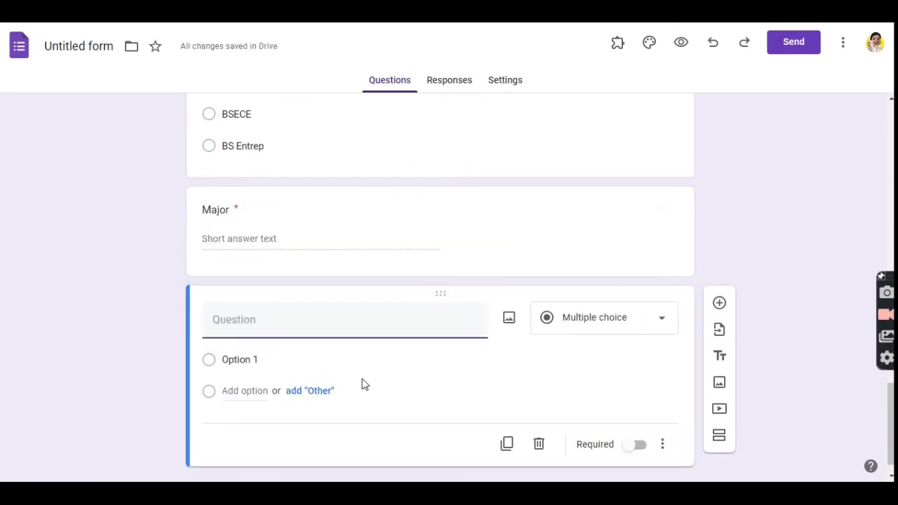
Title the blank question "Year Level" and set its type to Dropdown.
text(Year Level)
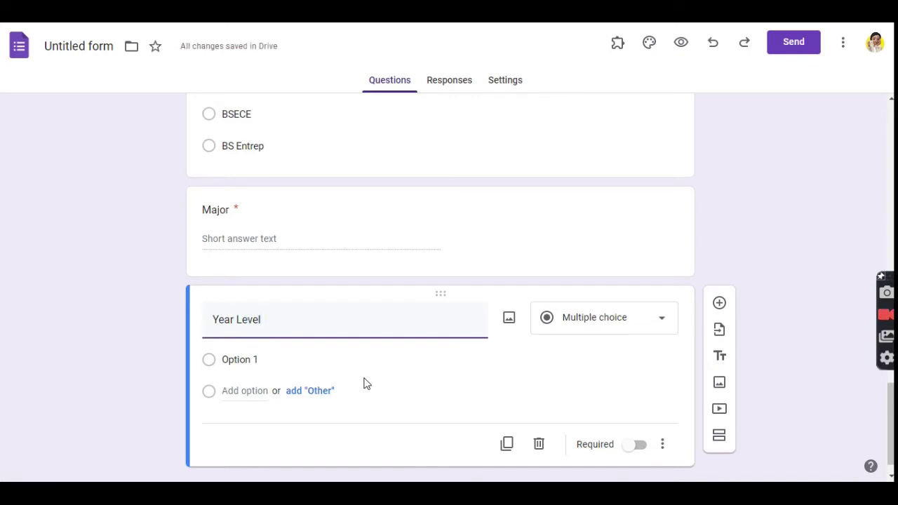
click(586, 336)
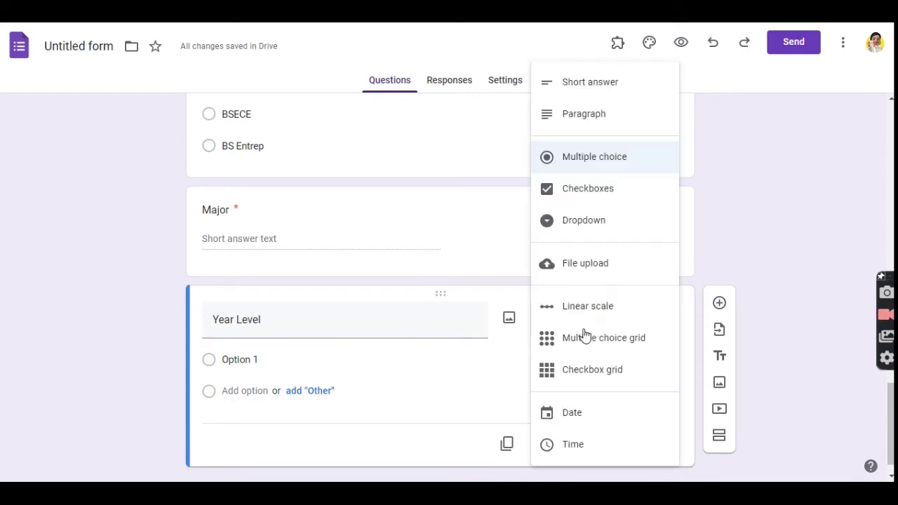
click(605, 220)
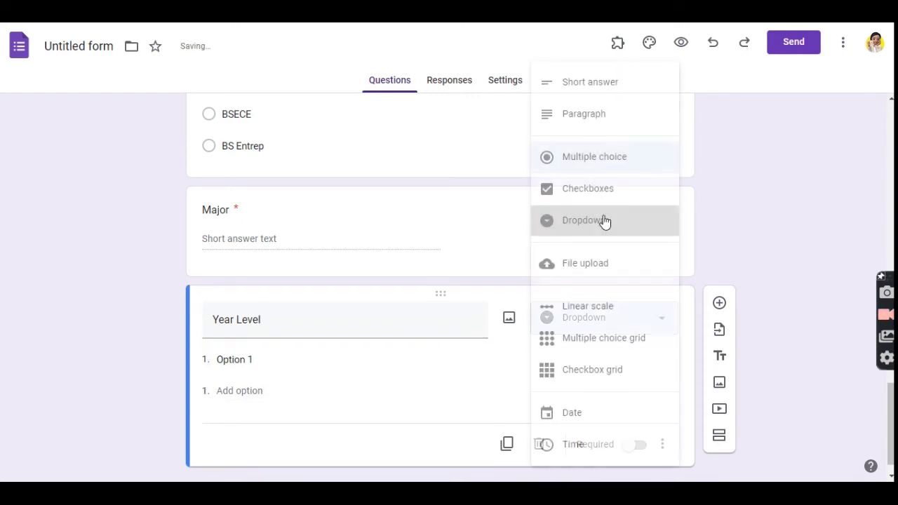
Enter "1st", "2nd", "3rd" and "4th" as the options of the Year Level dropdown.
click(379, 361)
text(1st)
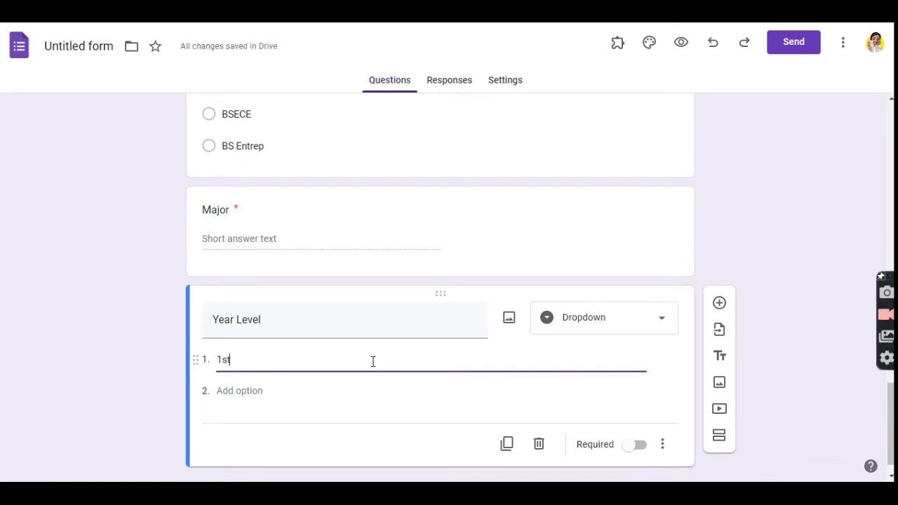
key(Return)
text(2n)
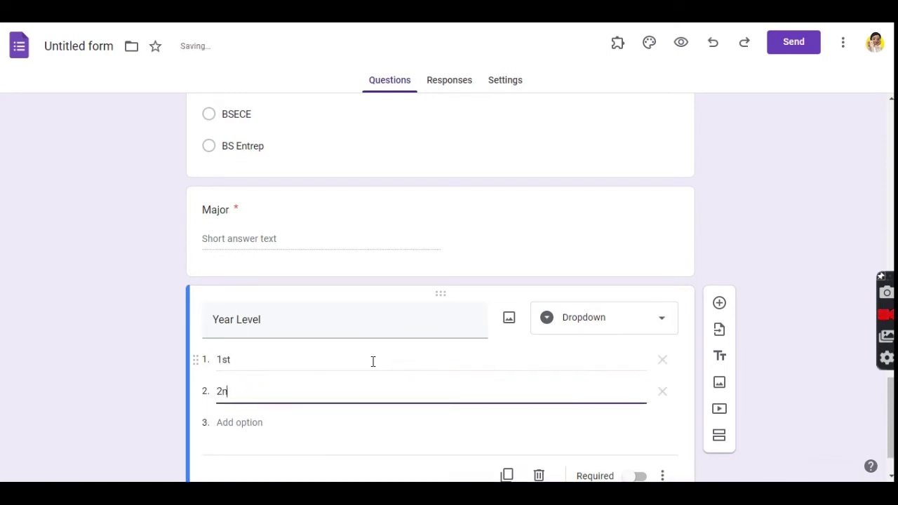
text(d)
key(Return)
text(3)
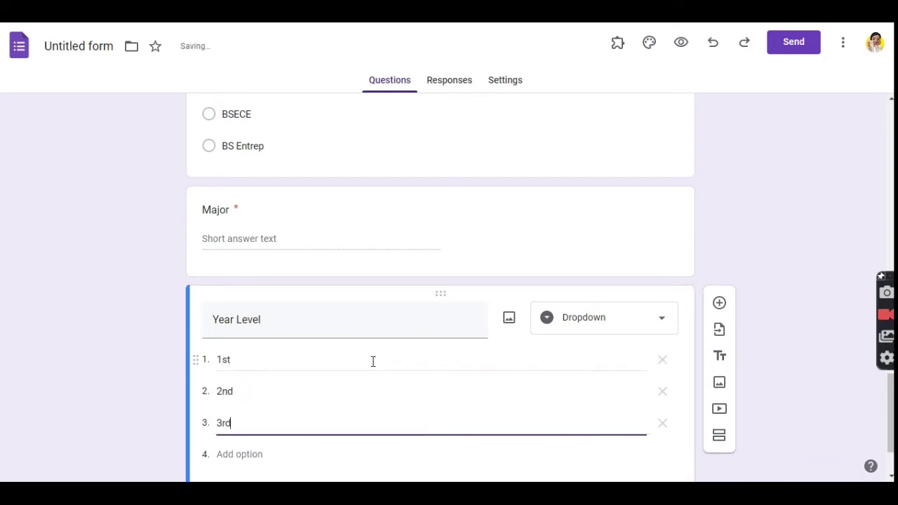
text(rd)
key(Return)
text(4th)
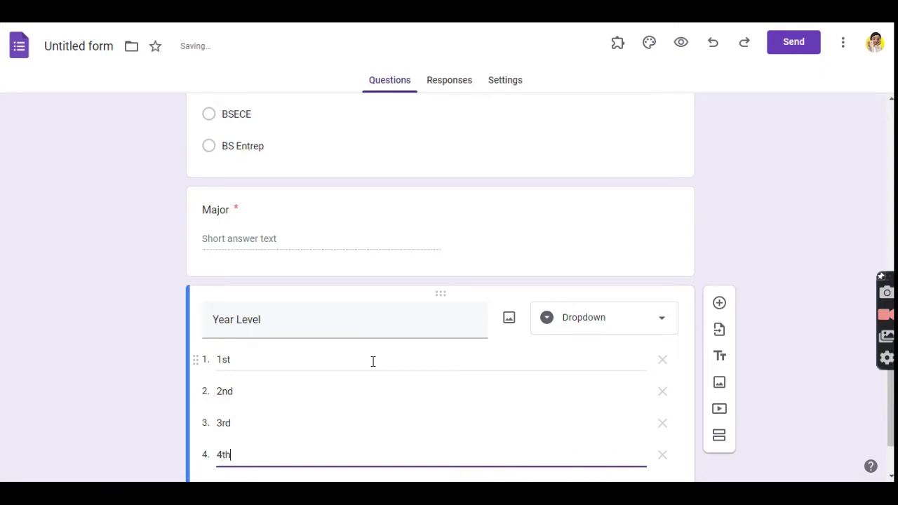
click(839, 232)
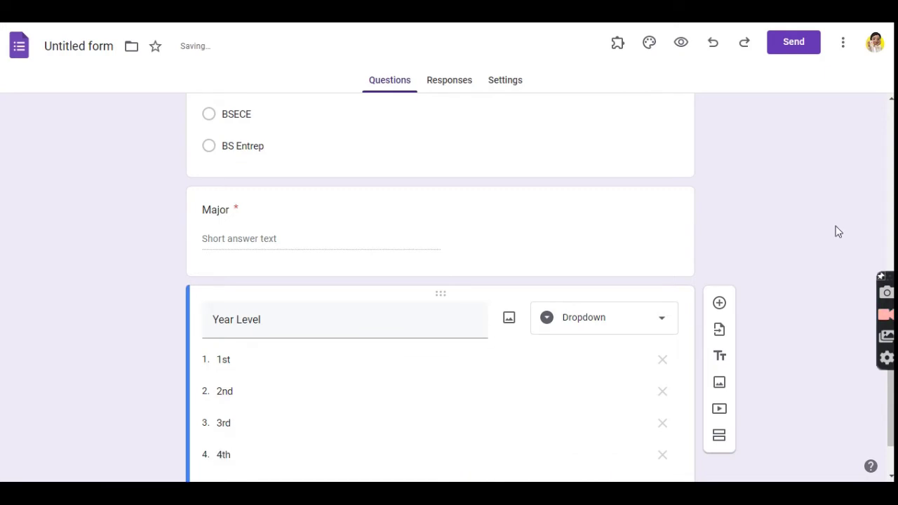
Add a new section after the Year Level question and title it "FOR ALL RESPONDENT".
scroll(838, 232, down, 2)
click(720, 315)
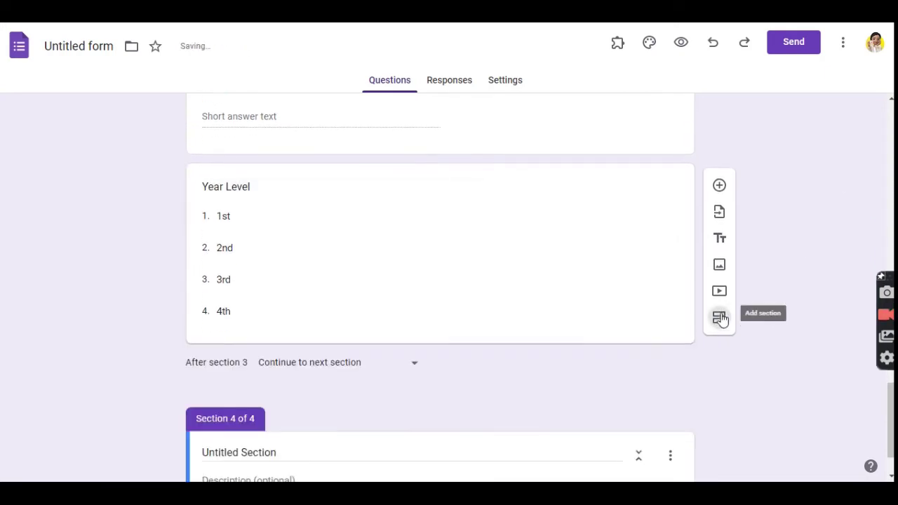
scroll(725, 285, down, 1)
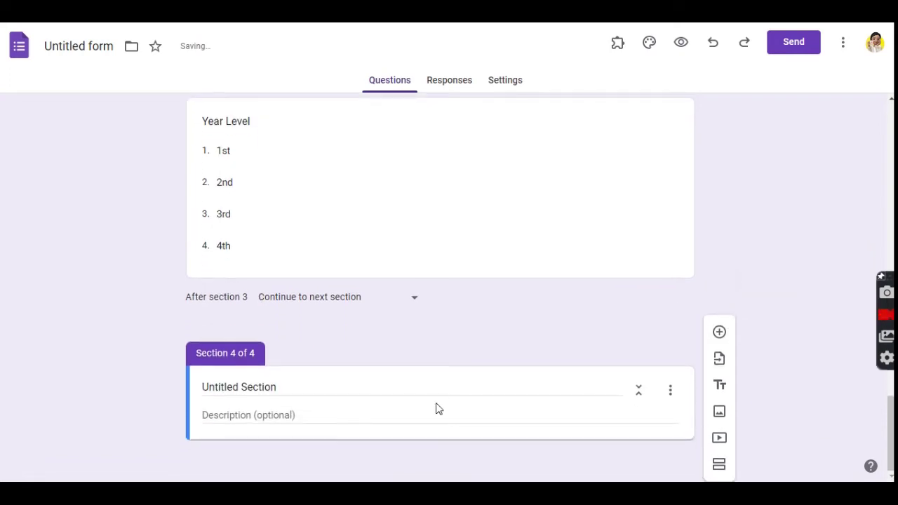
triple_click(456, 381)
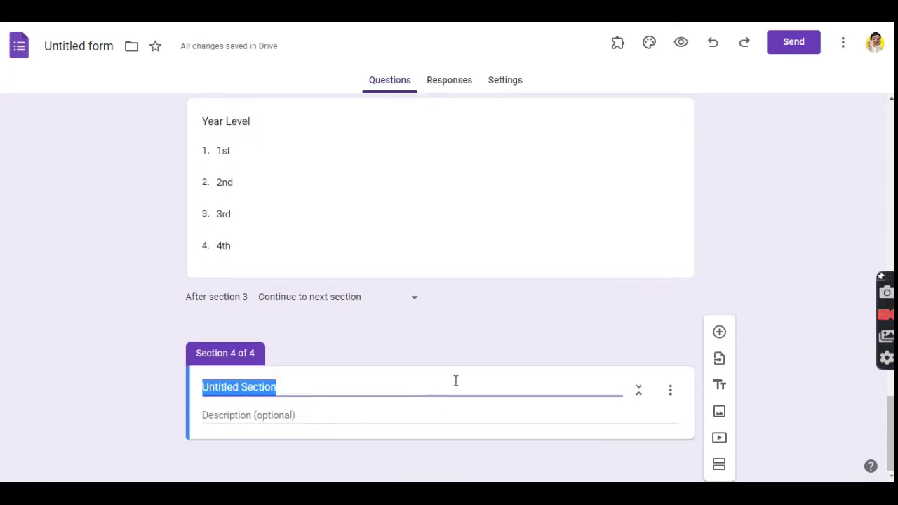
text(FOR AL)
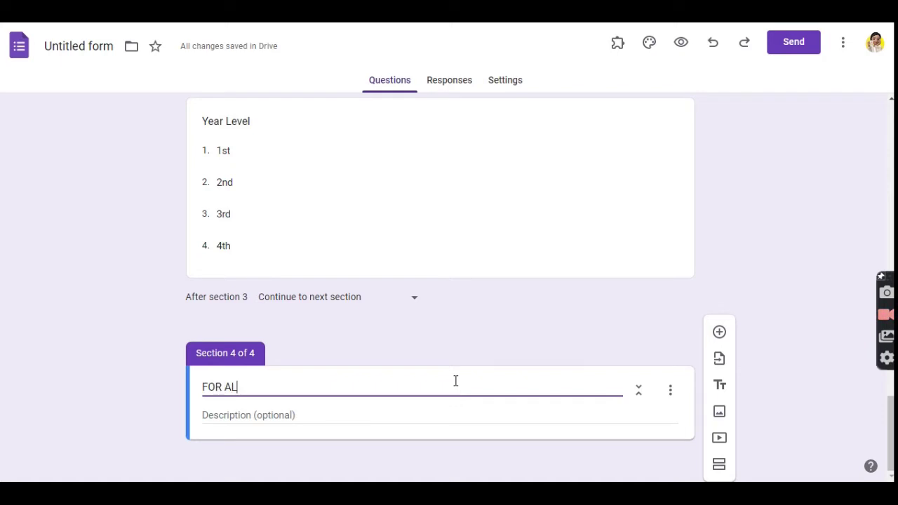
text(L RESO)
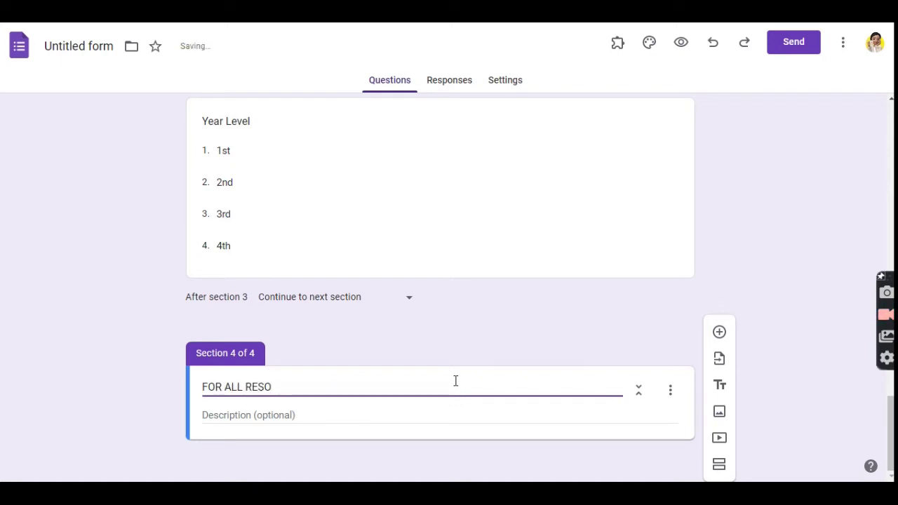
key(BackSpace)
text(PN)
key(BackSpace)
text(On)
text(NDENT)
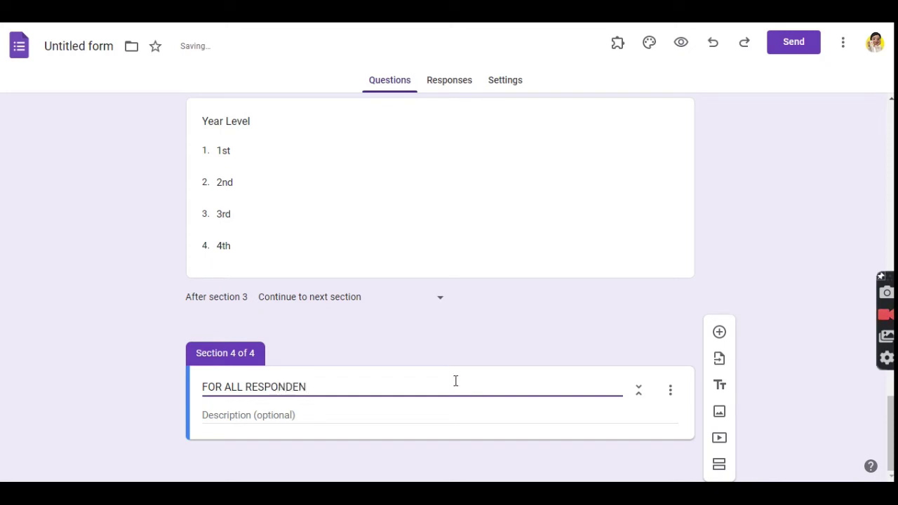
Enter "To be answered by faculty and/or student respondent." as the description of the FOR ALL RESPONDENT section.
click(416, 418)
text(To)
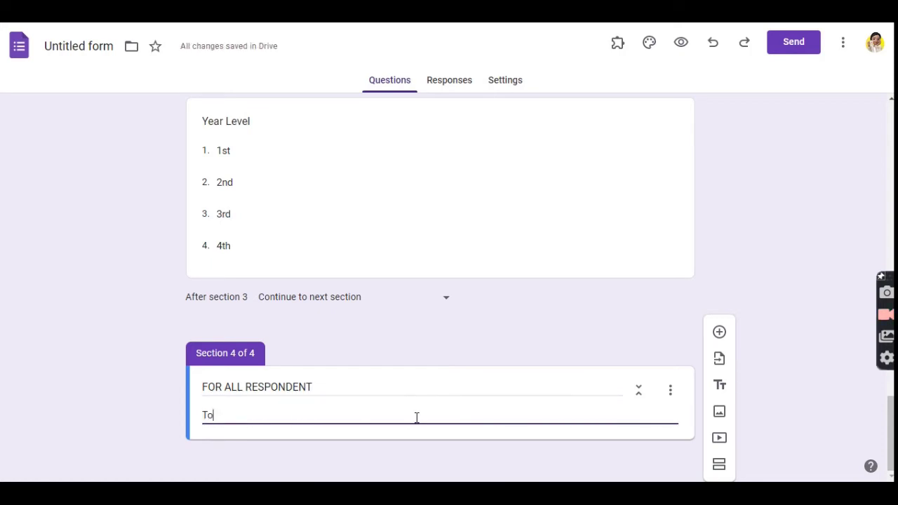
text( be answr)
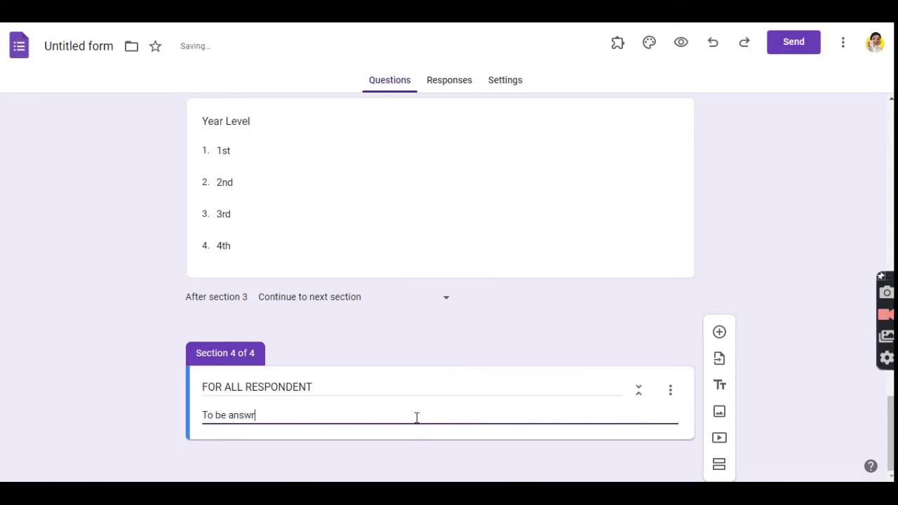
key(BackSpace)
text(ered by faculty)
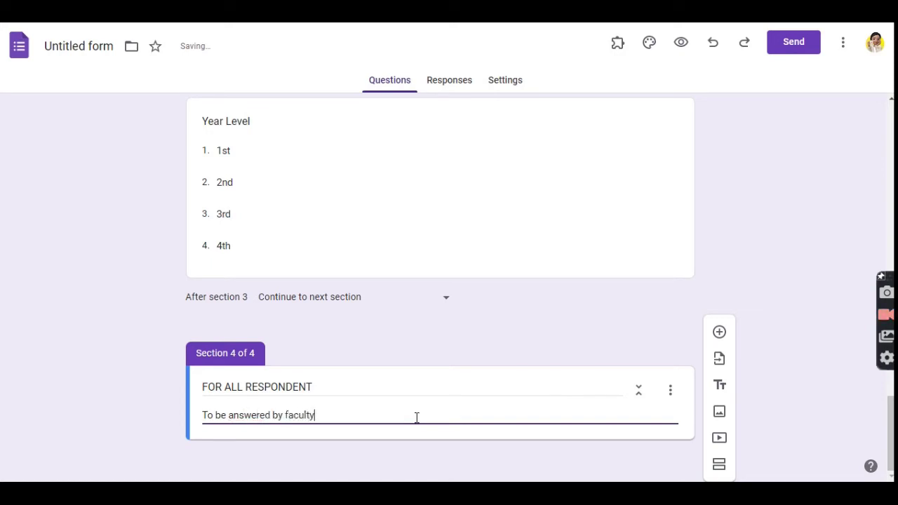
text( and studen)
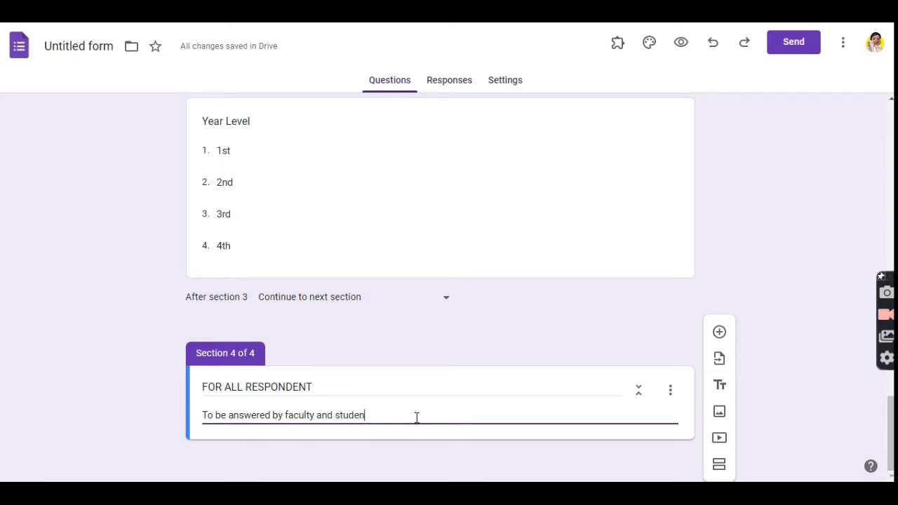
text(t responded)
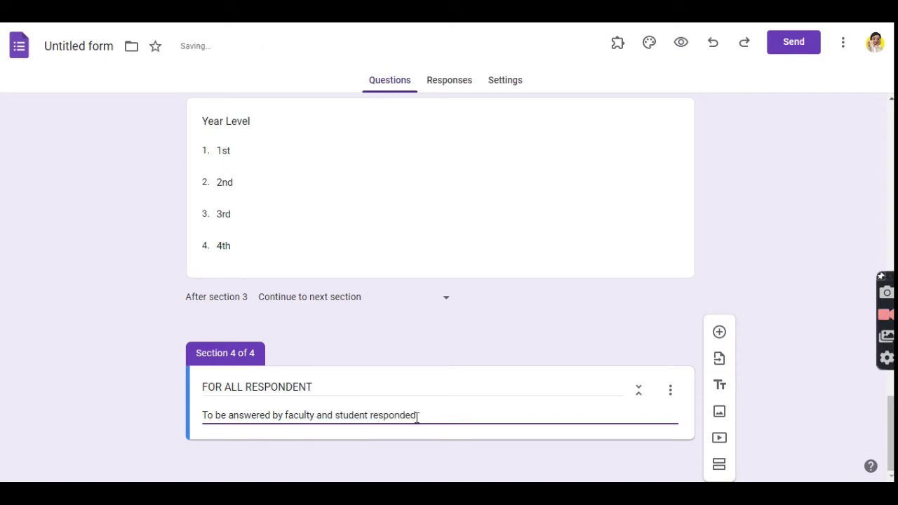
key(BackSpace)
text(nt)
key(Left)
key(Left)
key(Left)
key(Left)
key(Left)
key(Left)
key(Left)
key(Left)
key(Left)
key(Left)
key(Left)
key(Left)
key(Left)
key(Left)
key(Left)
key(Left)
key(Left)
key(Left)
text(/or)
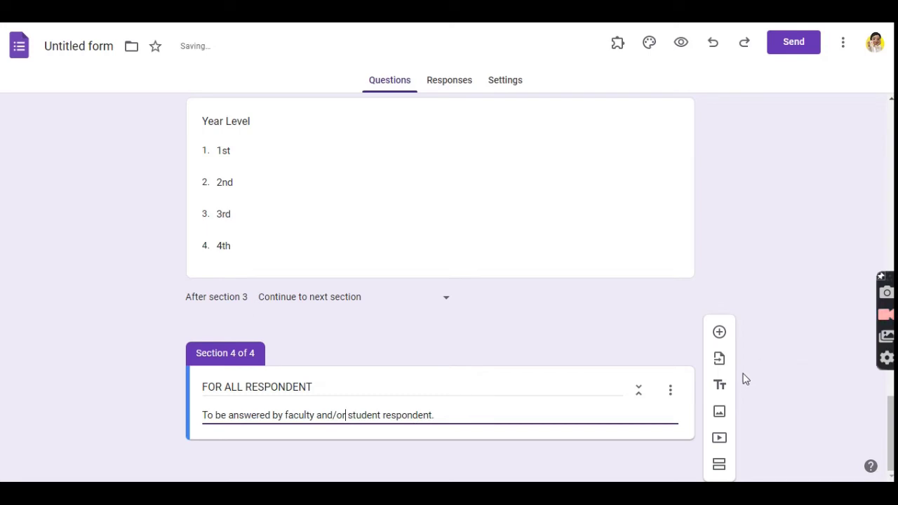
Add a linear scale question titled "Rate your new normal teaching / learning experience" to the FOR ALL RESPONDENT section.
click(723, 335)
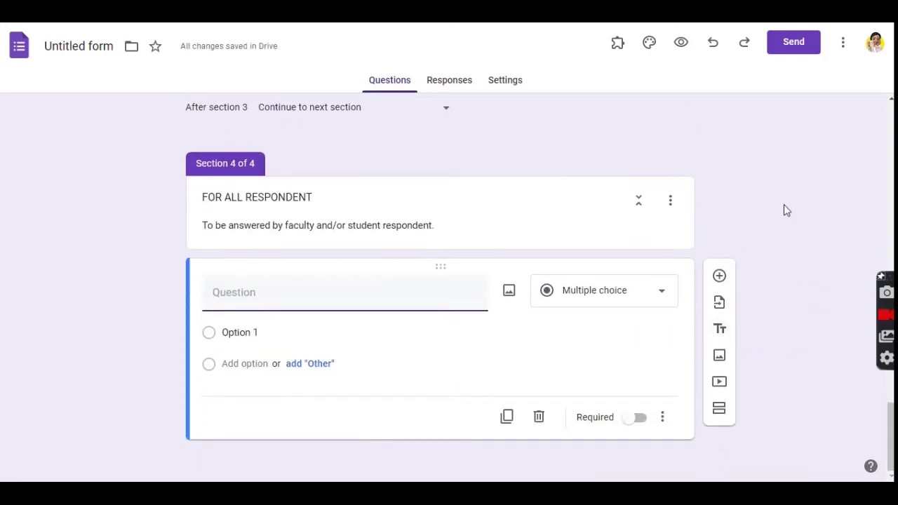
text(Rate you)
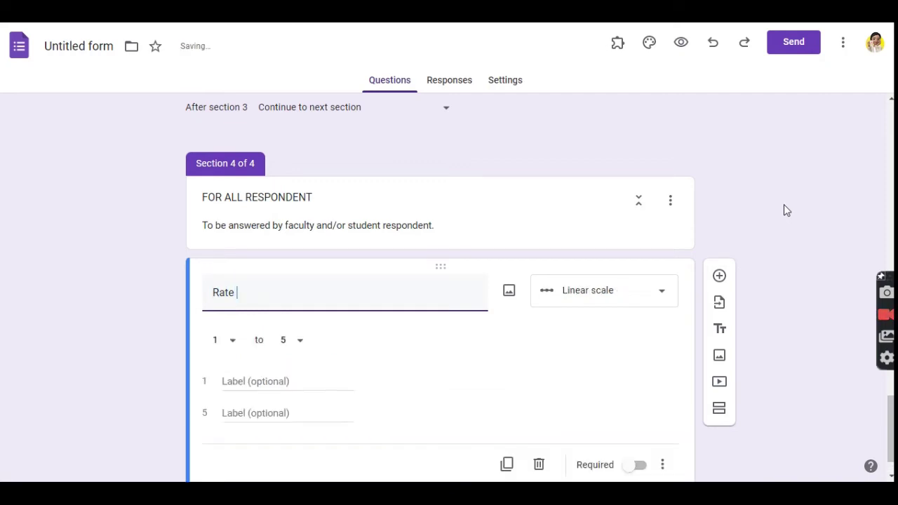
text(r new normal)
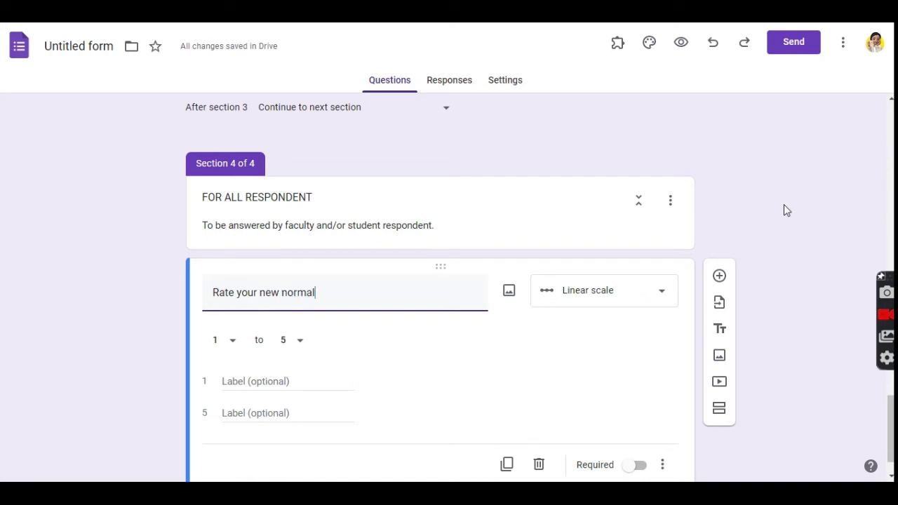
text( teaching )
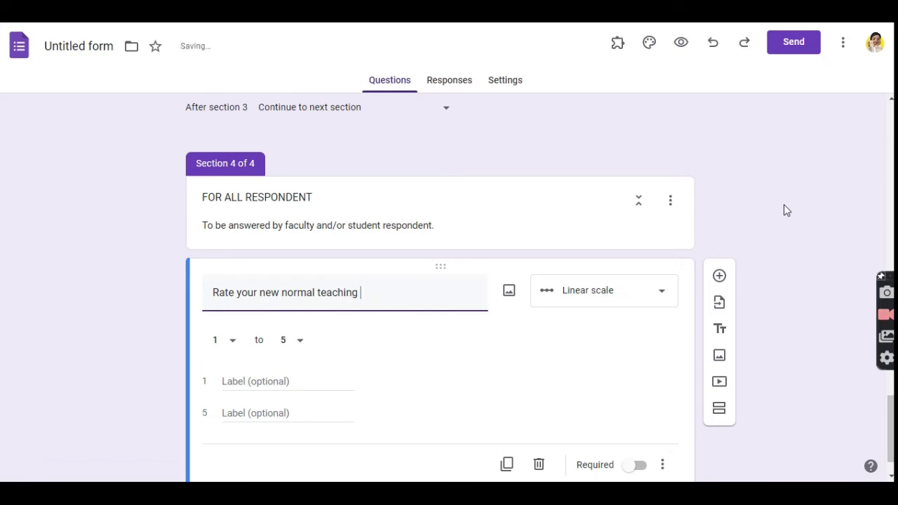
text(le / learing e)
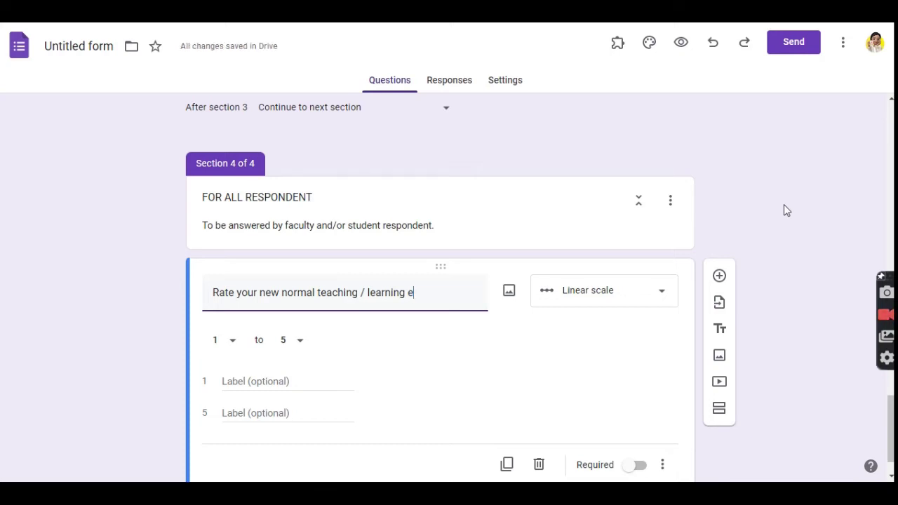
text(xperience)
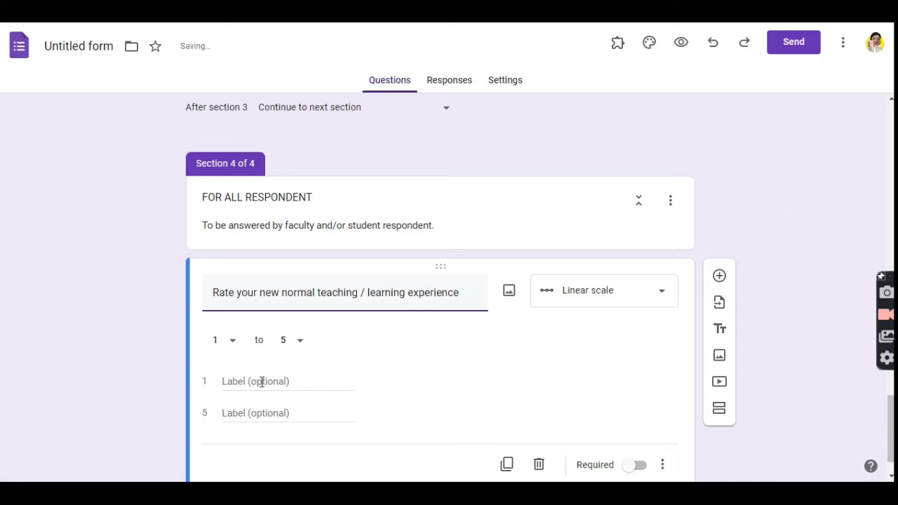
Set the rating question's scale to run from 1 to 6 and label value 1 "Not okay".
click(300, 348)
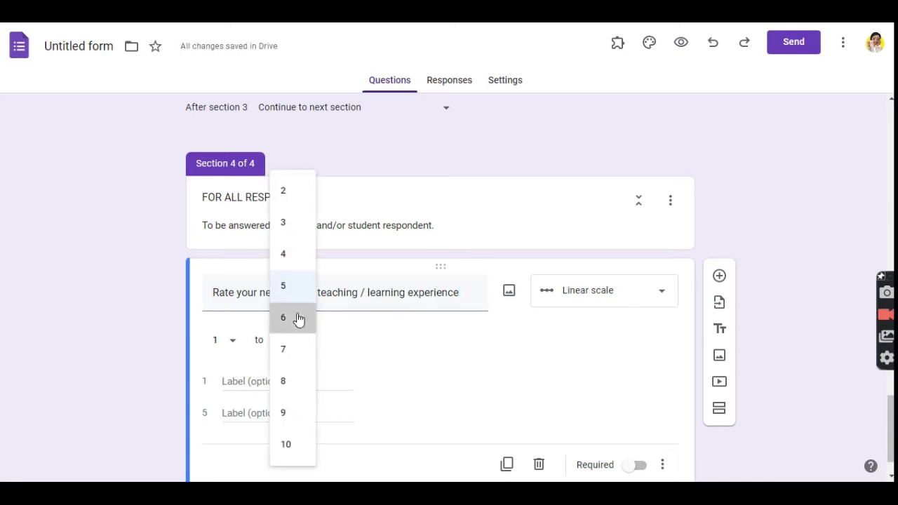
click(298, 319)
click(270, 384)
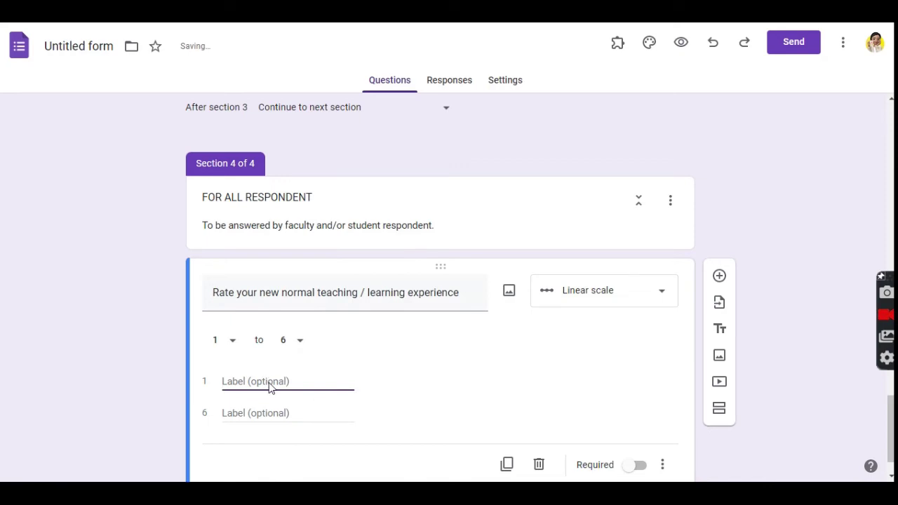
text(Not okay)
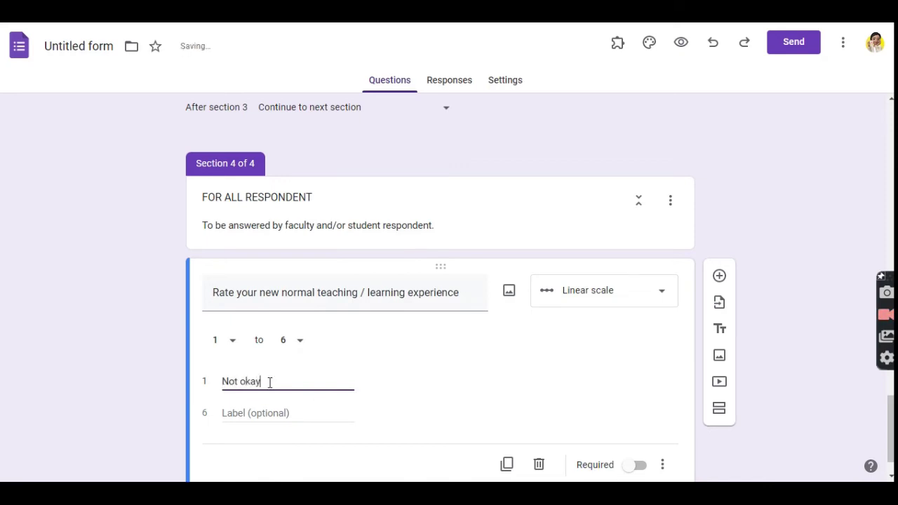
Label value 6 of the rating scale "Excellent" and make the question required.
click(256, 418)
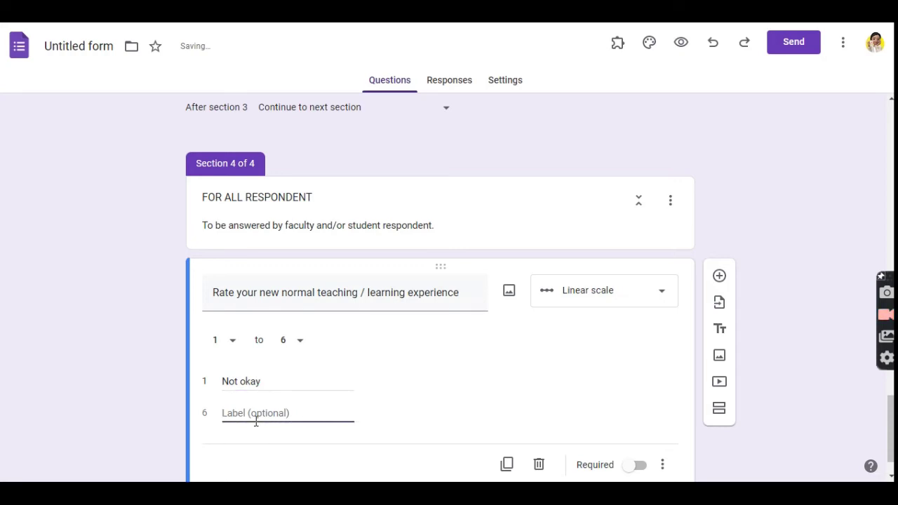
text(Very)
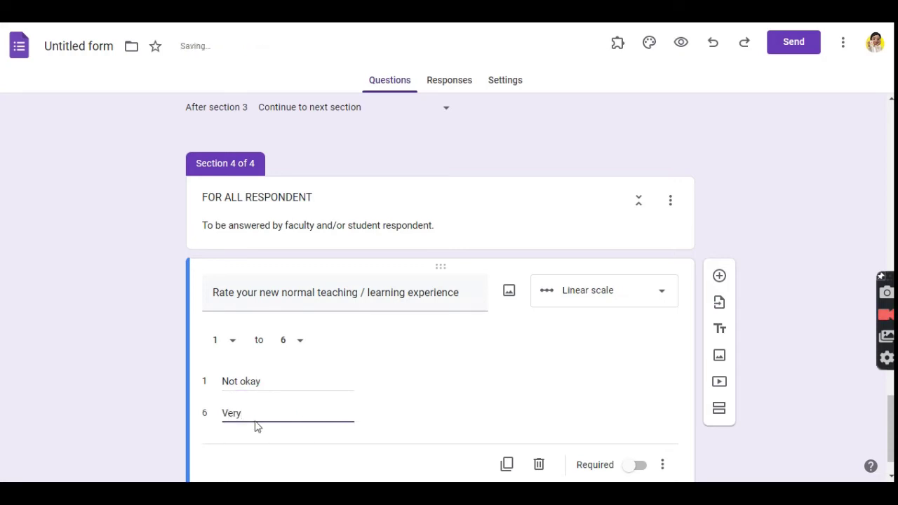
key(ctrl+a)
text(Exce)
key(BackSpace)
scroll(583, 323, down, 1)
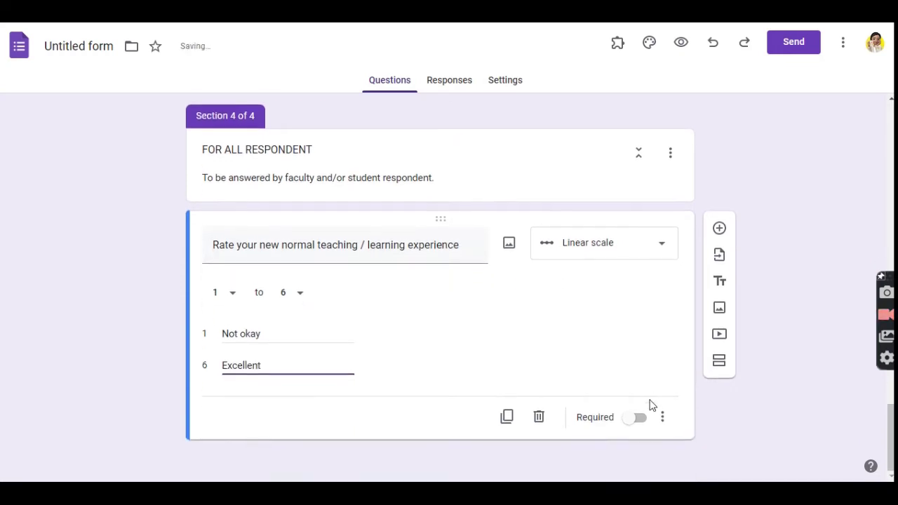
click(646, 424)
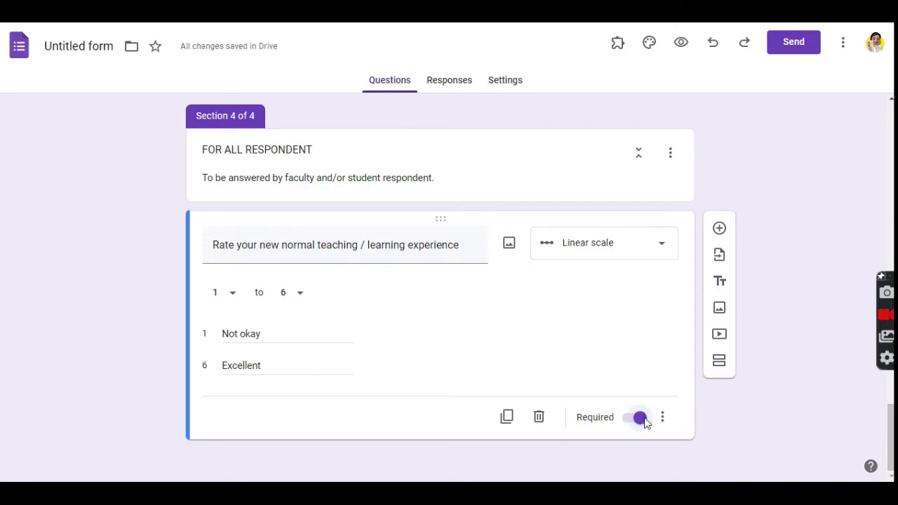
Add a multiple choice question titled "Mode of teaching / learning for this coming school year" below the rating question.
click(719, 230)
text(Mode )
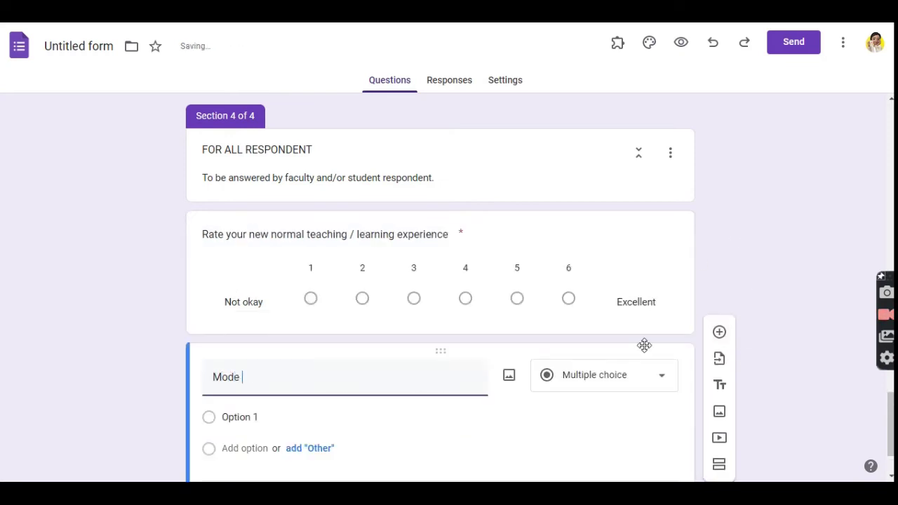
text(of teaching /)
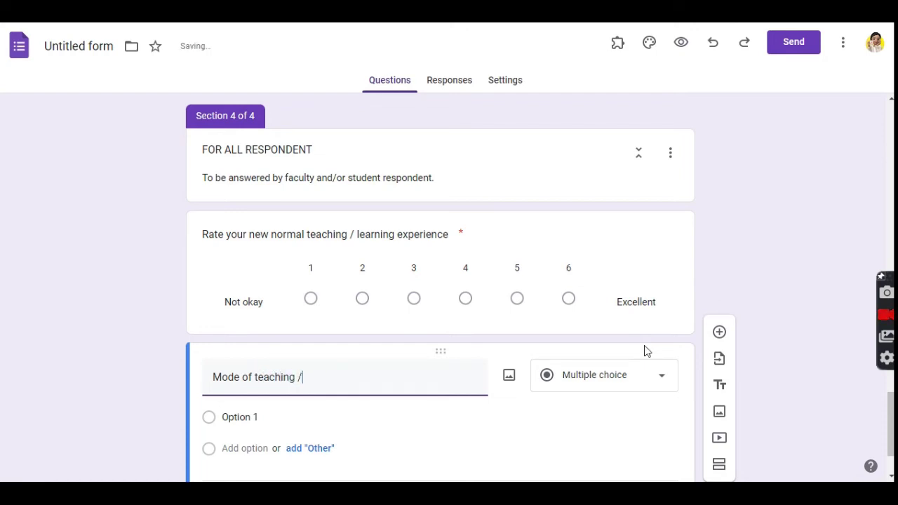
text( learning f)
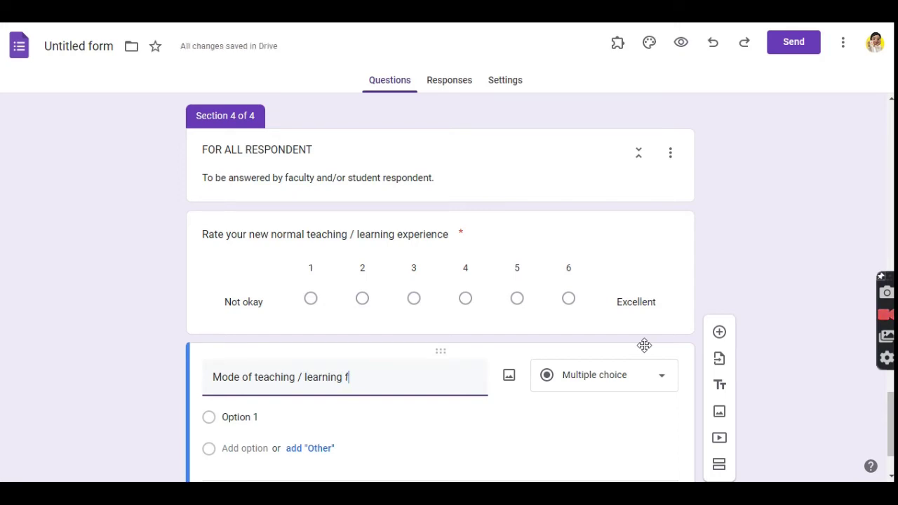
text(or th)
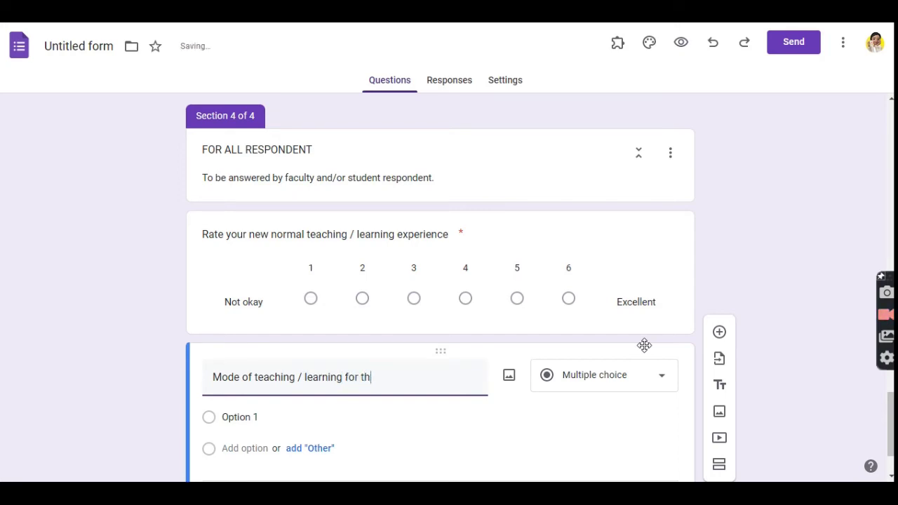
text(is coming sc)
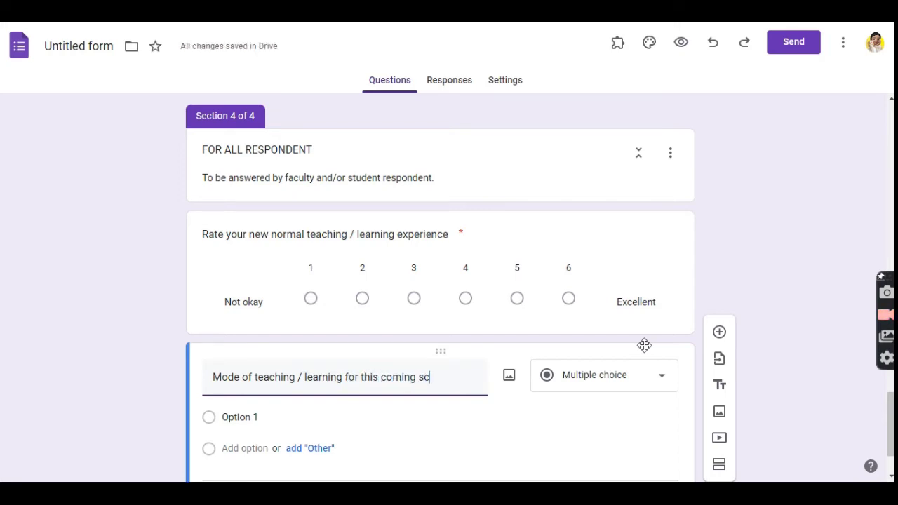
text(hool year)
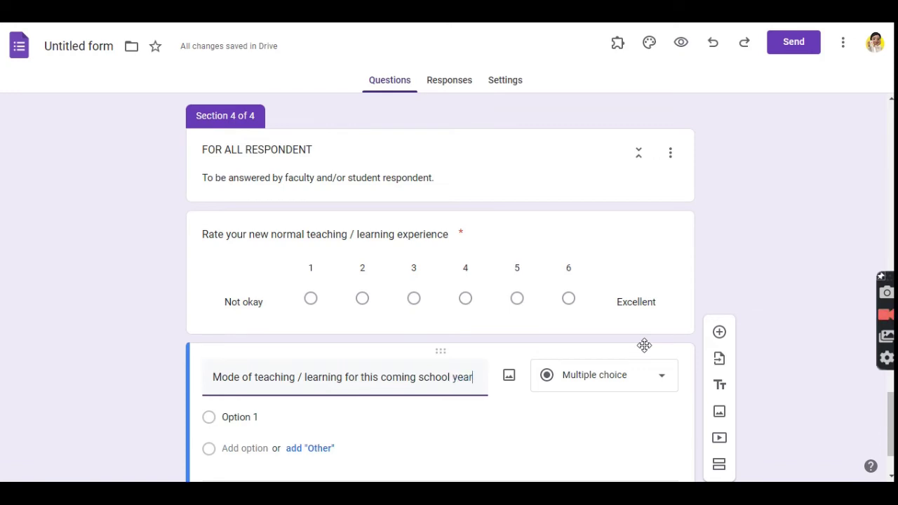
Enter "Pure online" and "Modular distance" as the first two options of the mode of teaching question.
scroll(513, 372, down, 2)
click(441, 337)
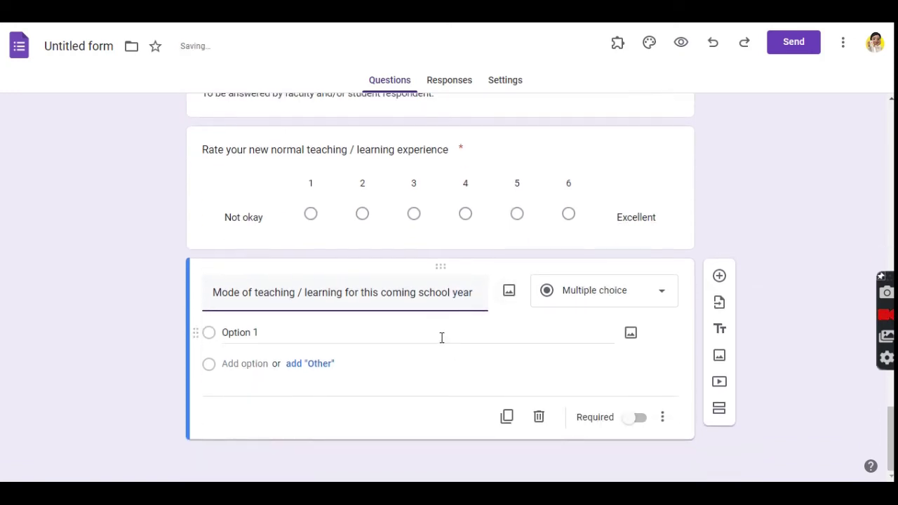
text(Pure onlin)
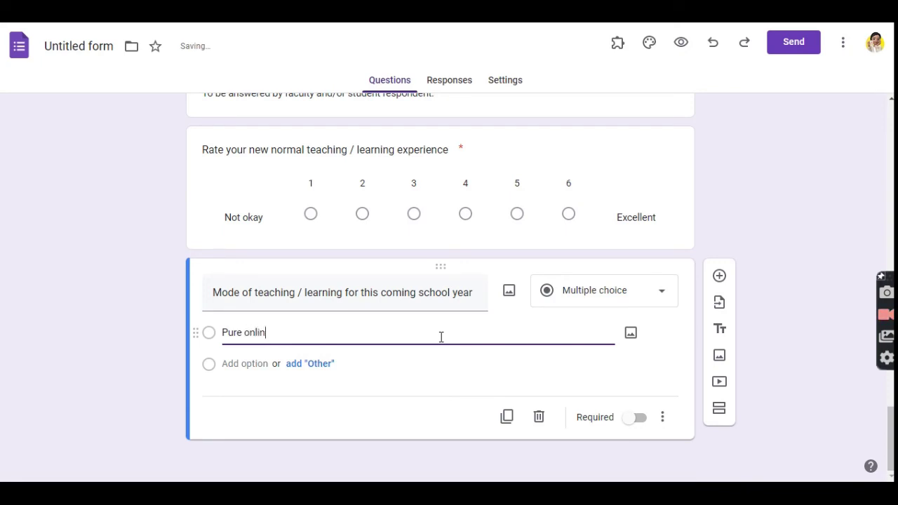
text(e)
key(Return)
text(Mod)
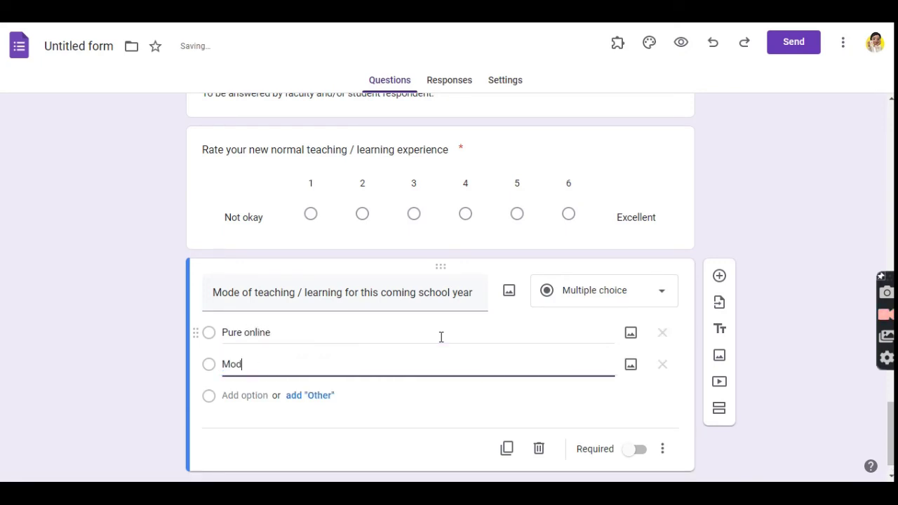
text(ular dd)
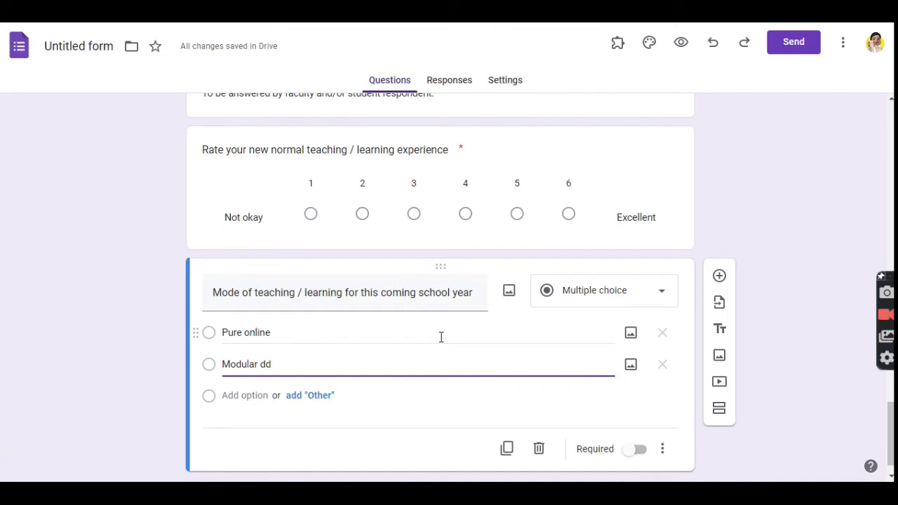
text(lstance)
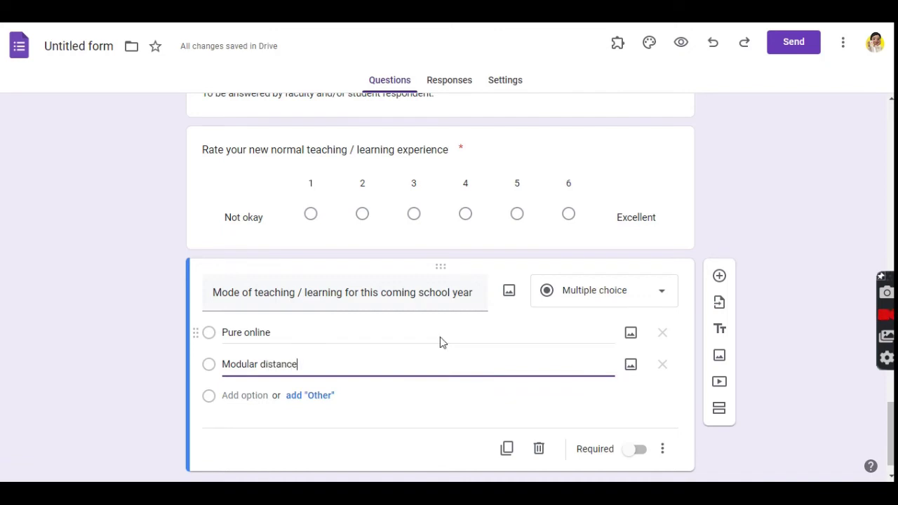
Add "Hybrid" and "Undecided" as the third and fourth options of the mode of teaching question.
key(Return)
key(Return)
key(Up)
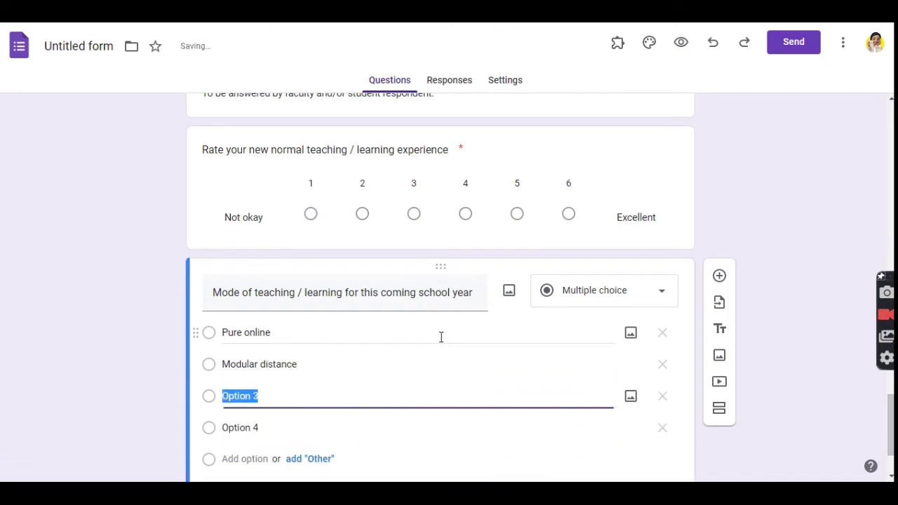
text(Hybrid)
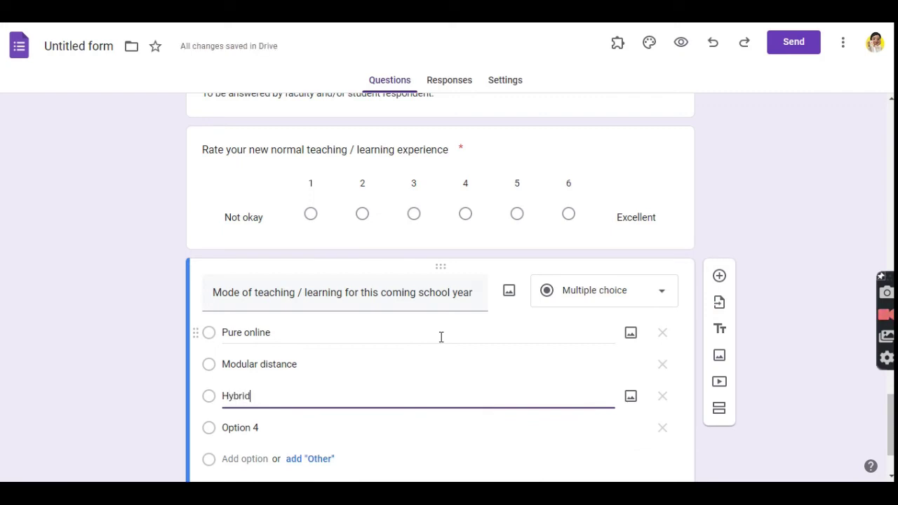
key(Down)
text(Und)
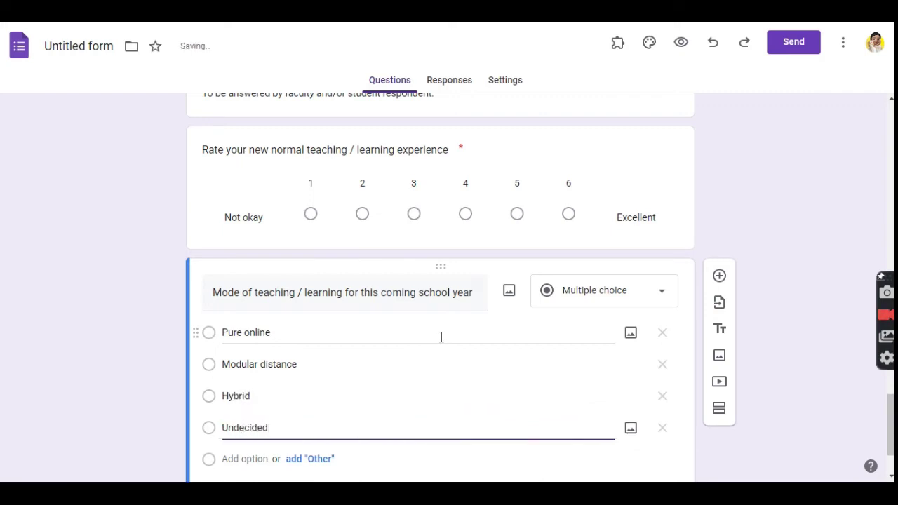
Make the mode of teaching / learning question required.
scroll(787, 177, down, 1)
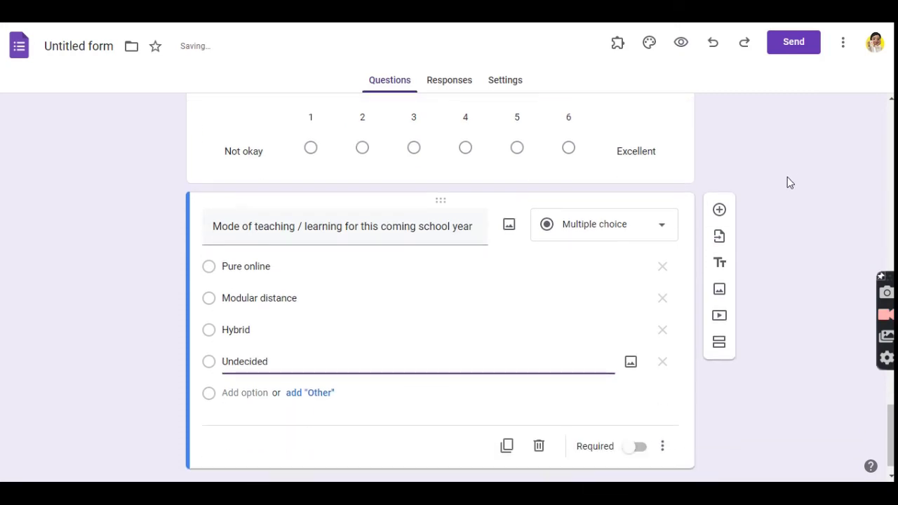
click(639, 449)
scroll(635, 442, up, 2)
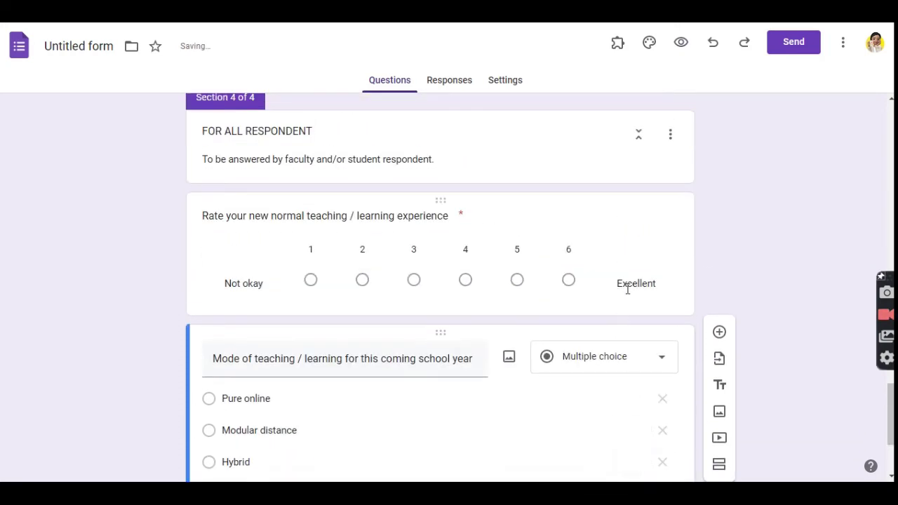
scroll(636, 302, down, 2)
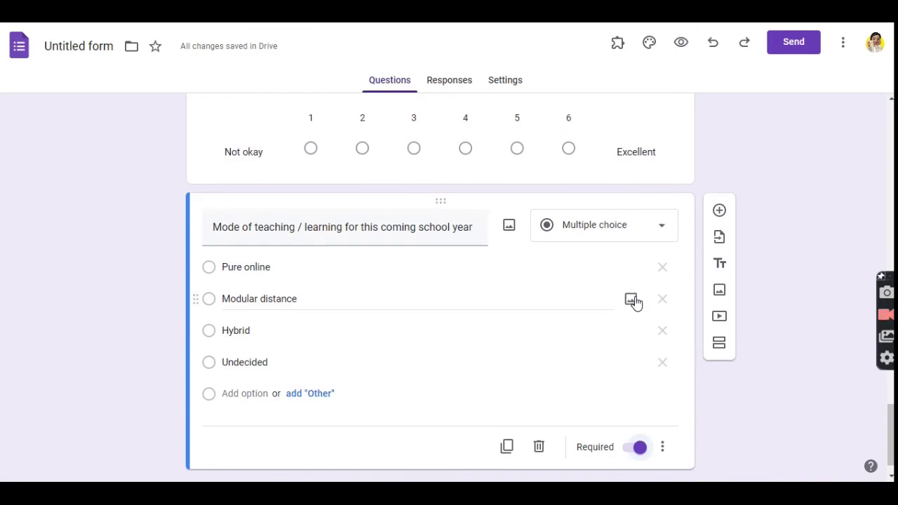
Enable going to a section based on the answer for the Status question in section 1.
scroll(635, 298, up, 12)
scroll(636, 297, up, 10)
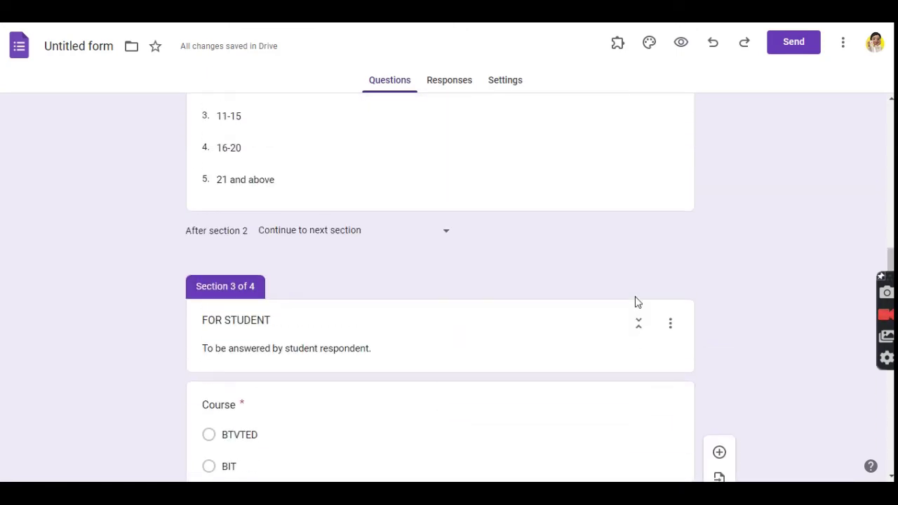
scroll(637, 302, up, 3)
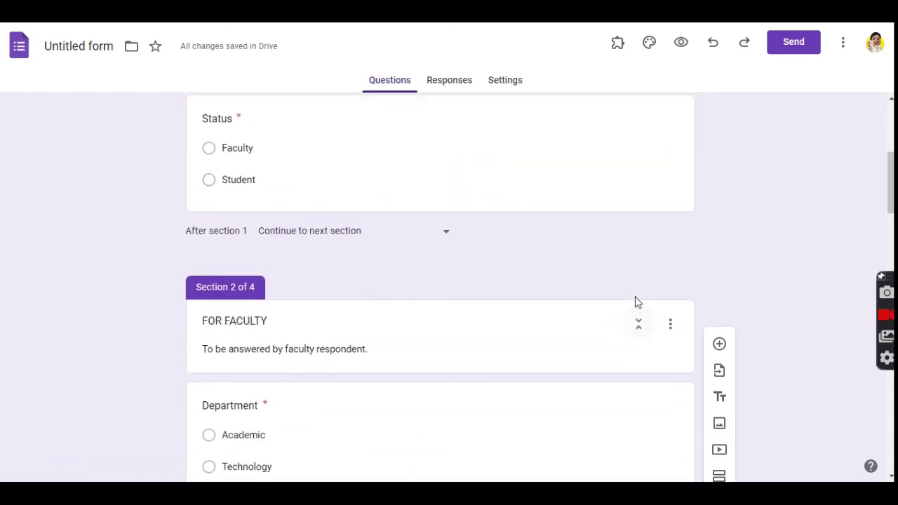
click(295, 273)
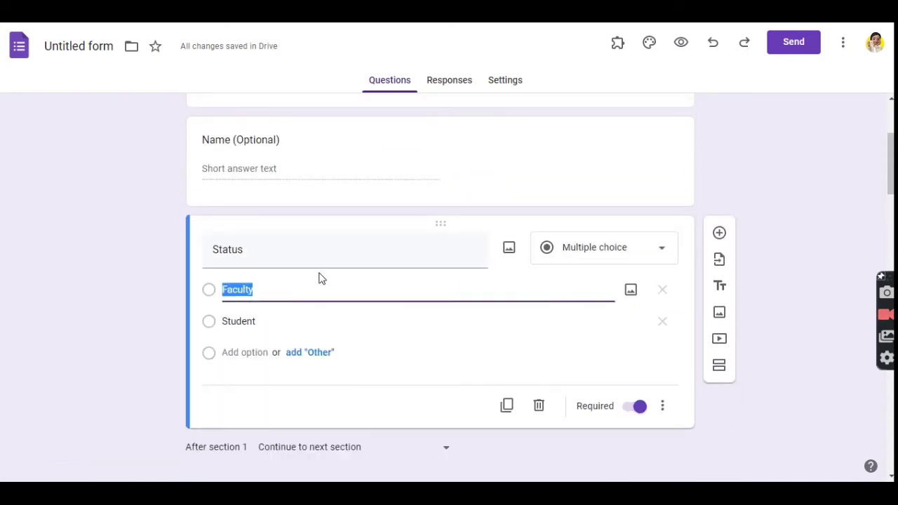
click(663, 407)
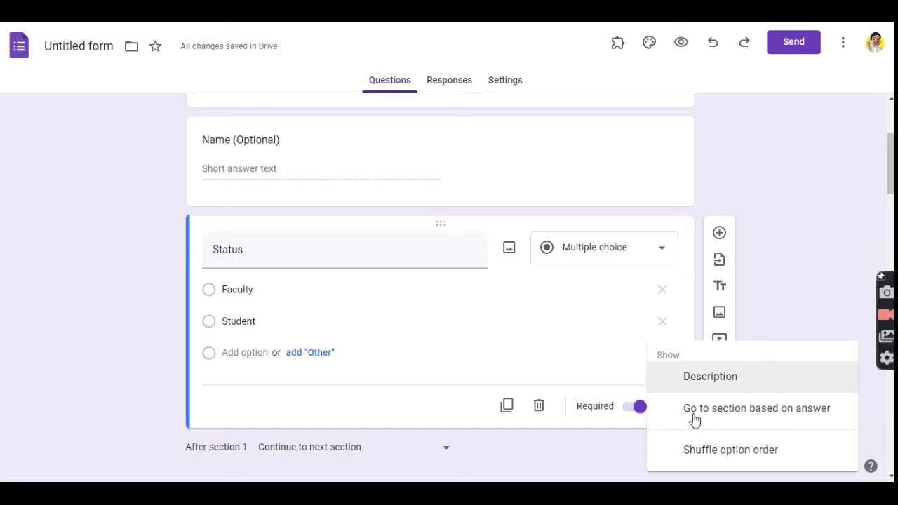
click(755, 411)
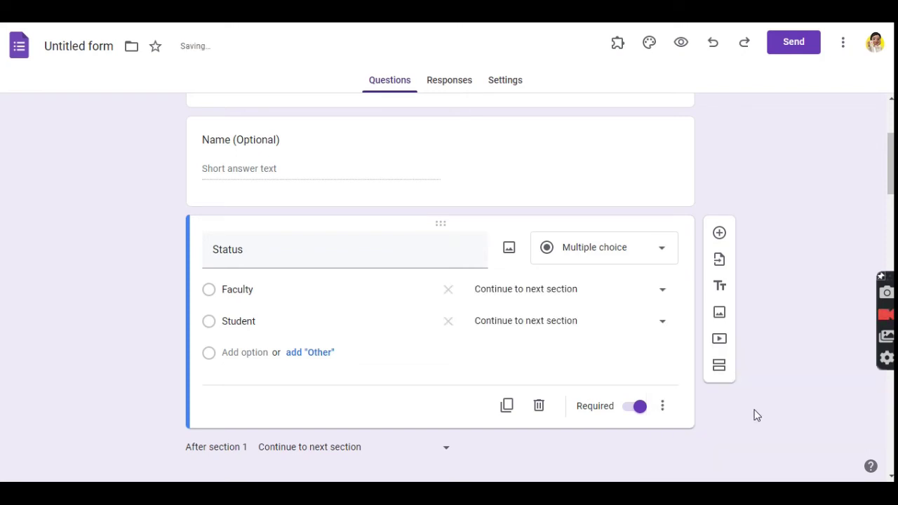
Route the Faculty answer to section 2 (FOR FACULTY) and the Student answer to section 3 (FOR STUDENT).
click(664, 291)
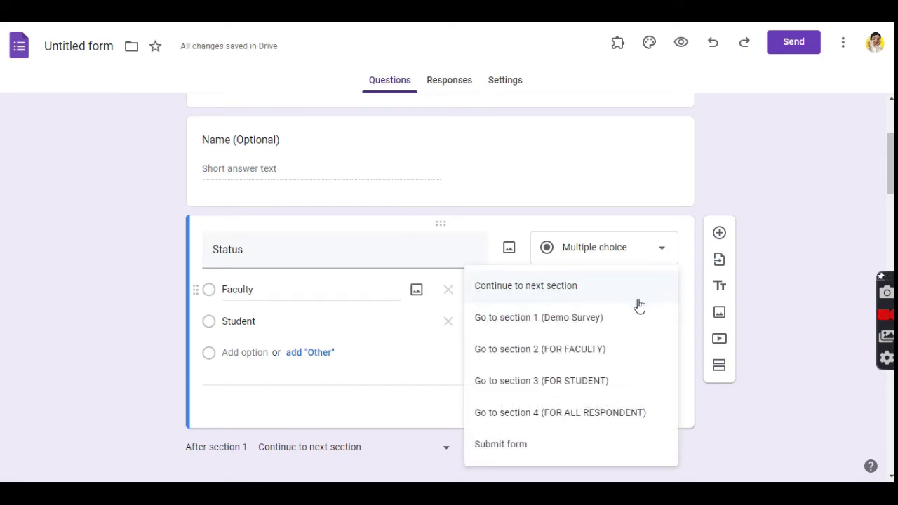
click(575, 350)
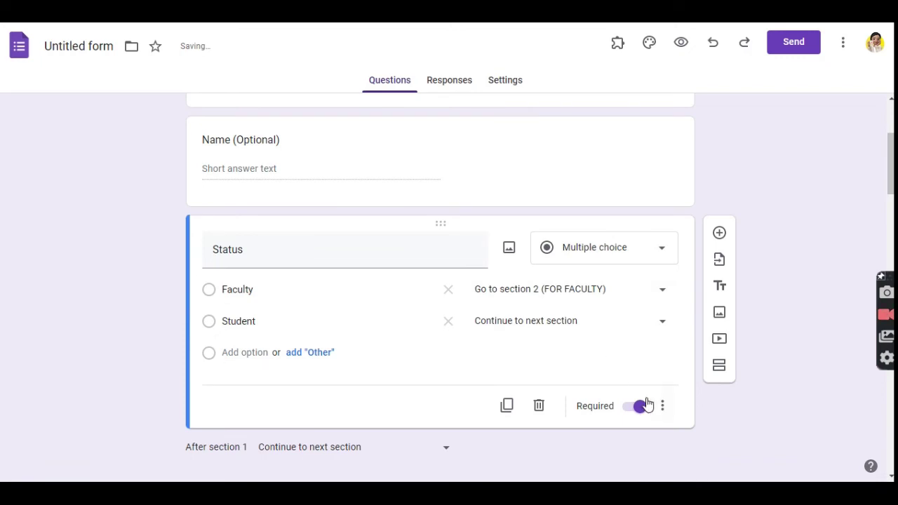
click(662, 321)
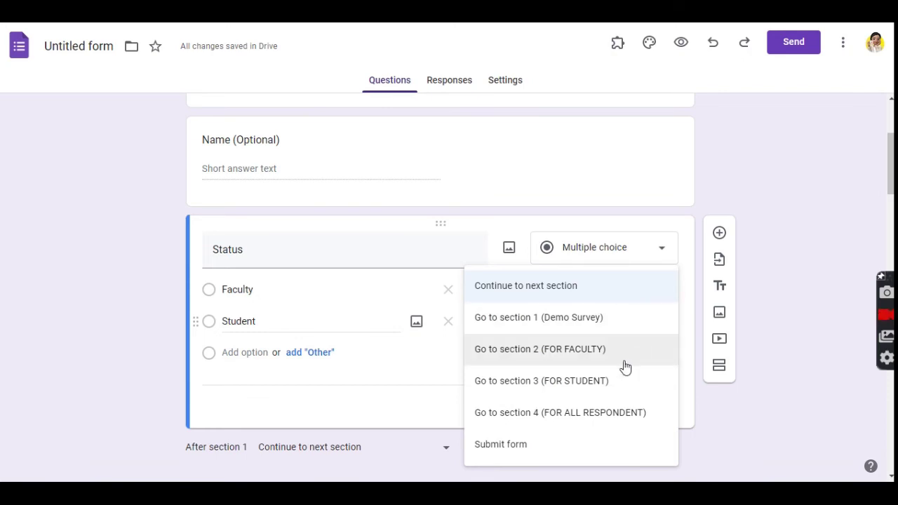
click(615, 381)
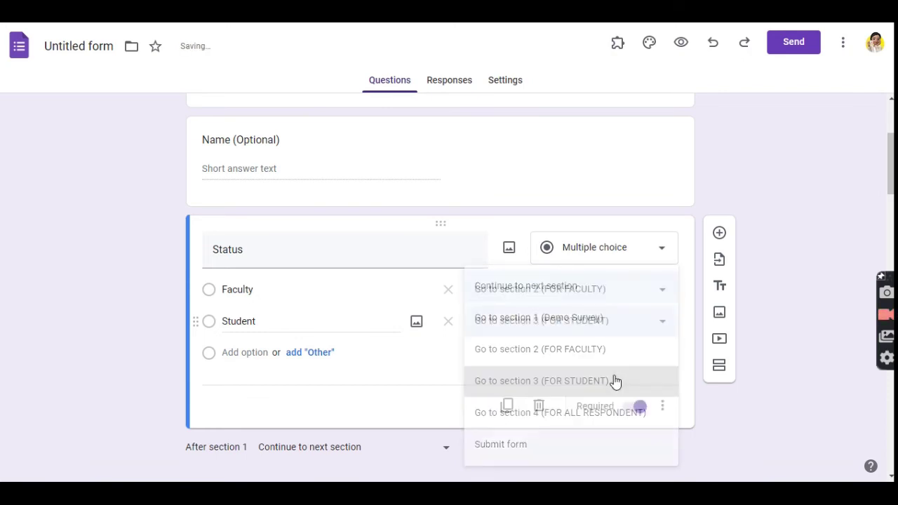
Set the form to go to section 4 (FOR ALL RESPONDENT) after section 2.
scroll(615, 379, down, 5)
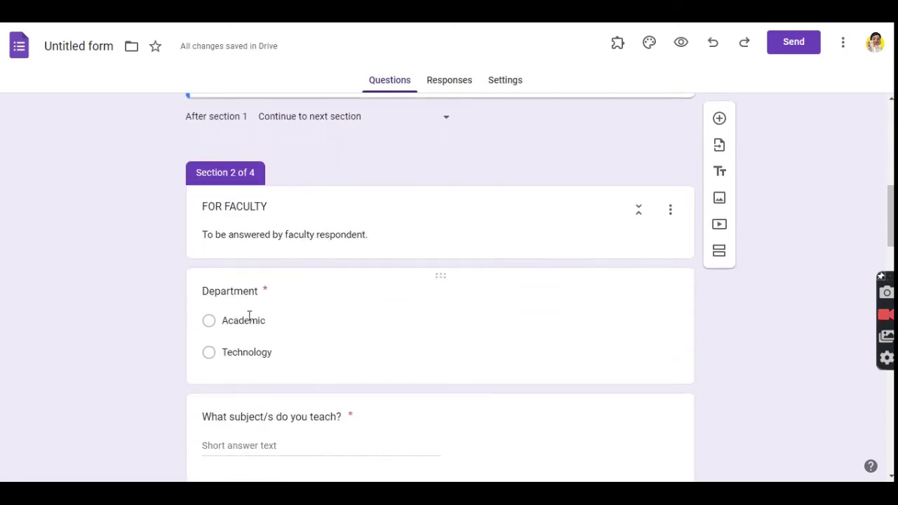
scroll(253, 329, down, 6)
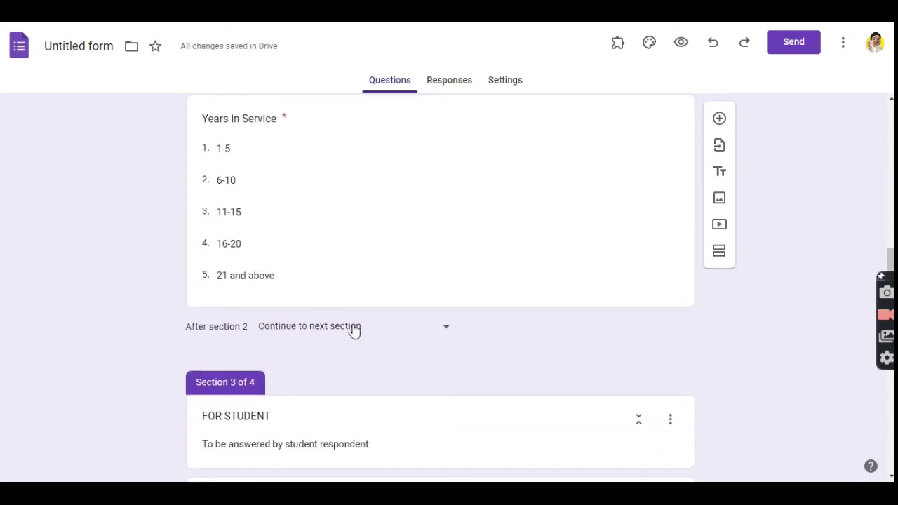
click(447, 331)
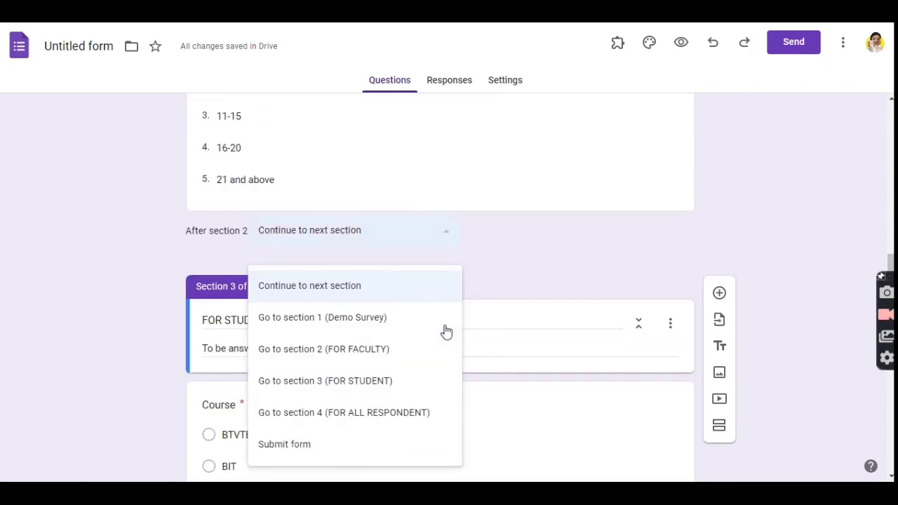
click(391, 412)
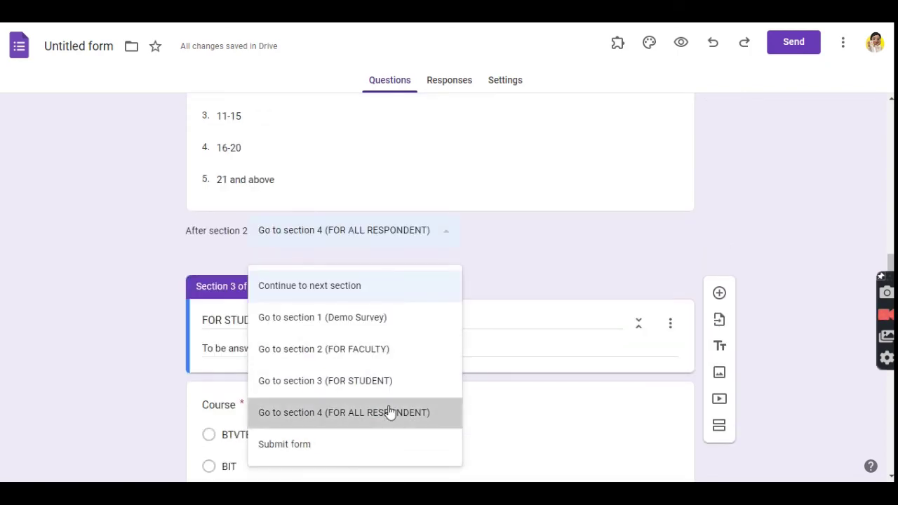
Check the remaining sections of the form, and preview its first page with the name and status questions.
scroll(475, 354, down, 7)
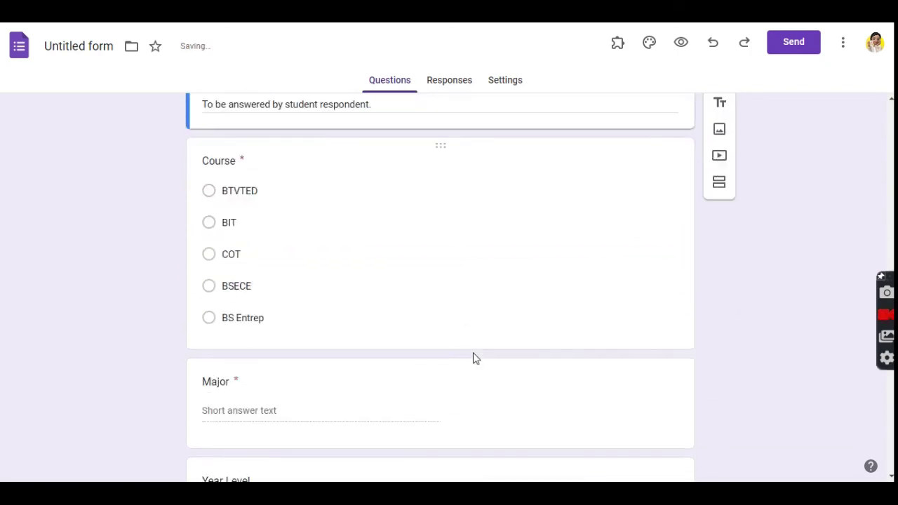
scroll(473, 358, down, 2)
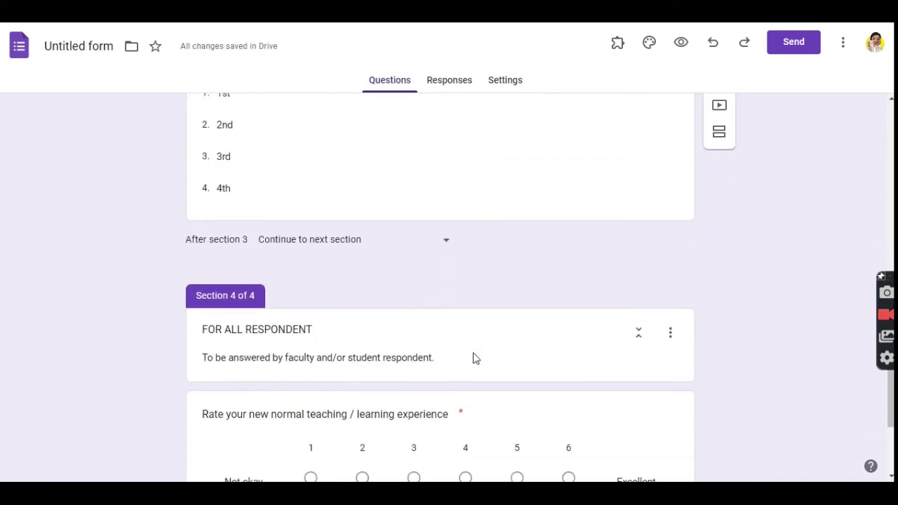
scroll(438, 285, down, 4)
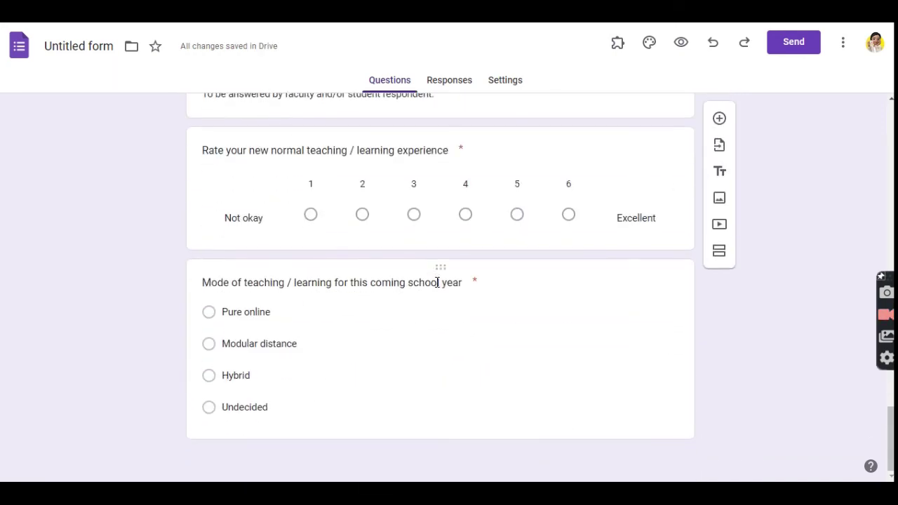
scroll(723, 369, up, 12)
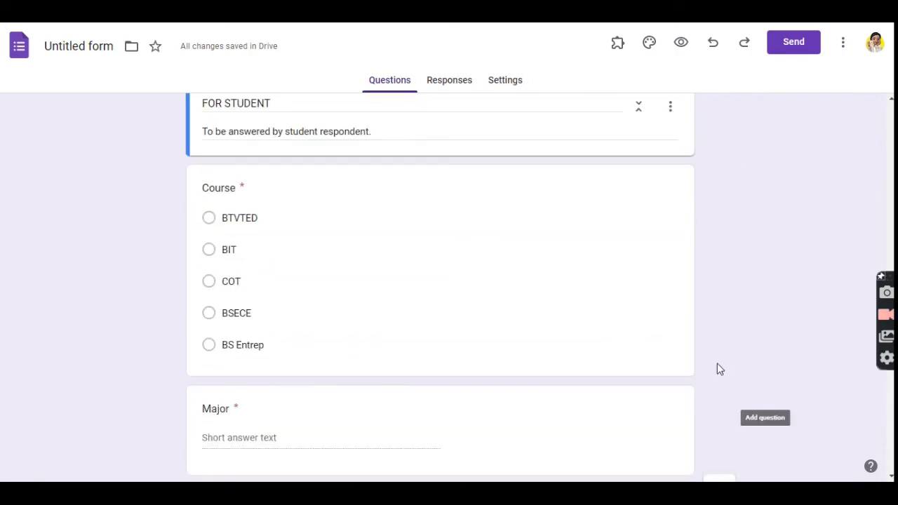
scroll(672, 338, up, 3)
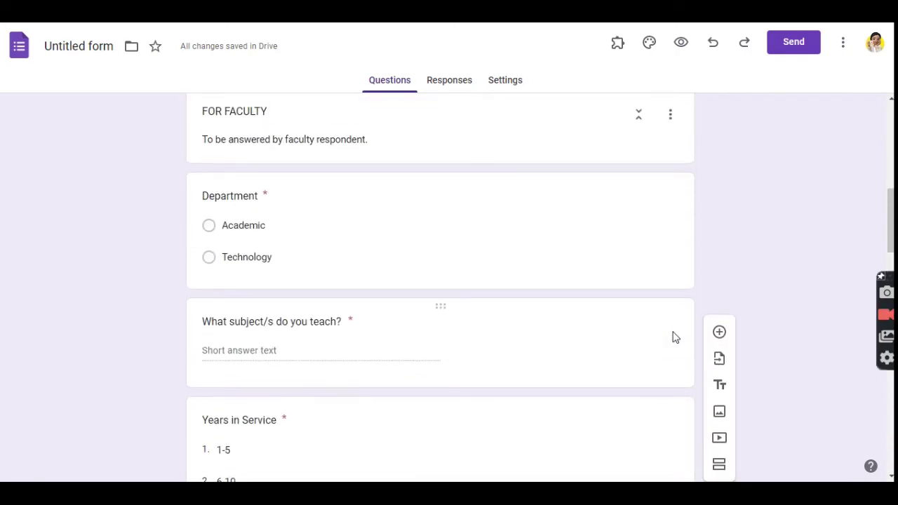
scroll(591, 267, up, 6)
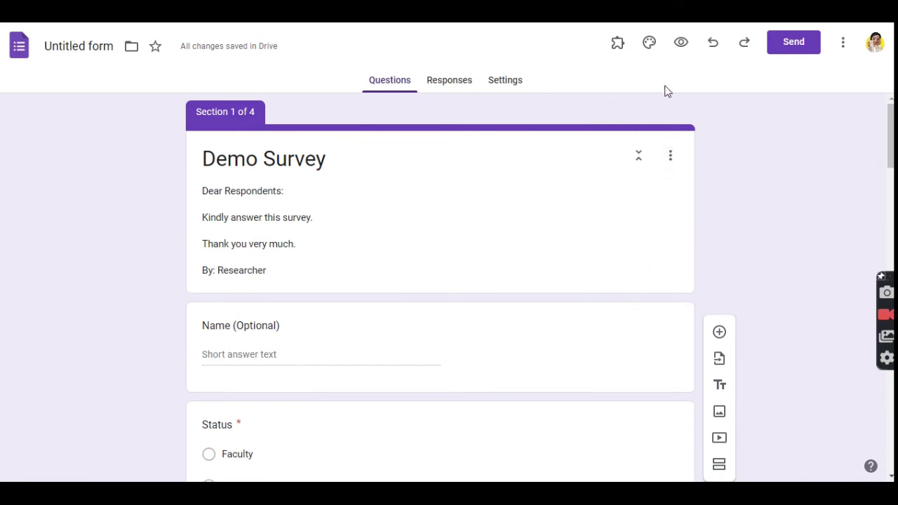
click(681, 44)
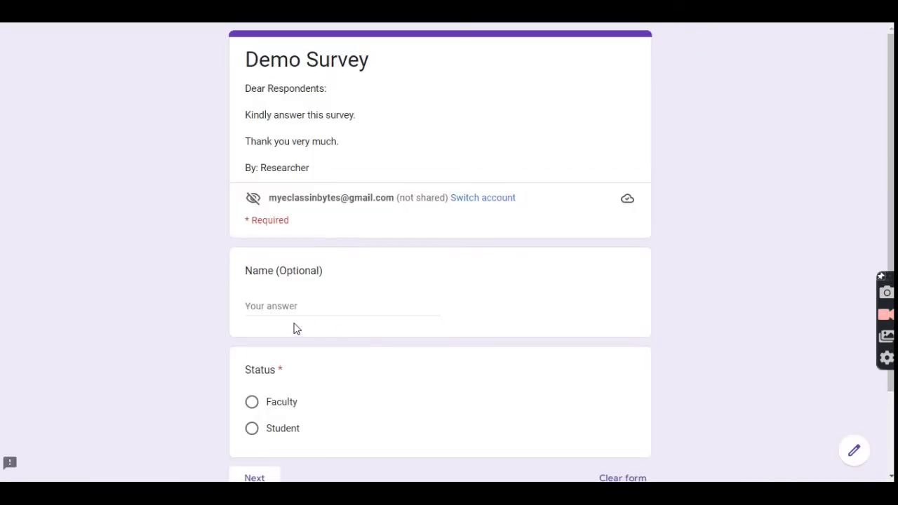
scroll(294, 327, down, 2)
scroll(326, 186, up, 2)
scroll(300, 306, down, 2)
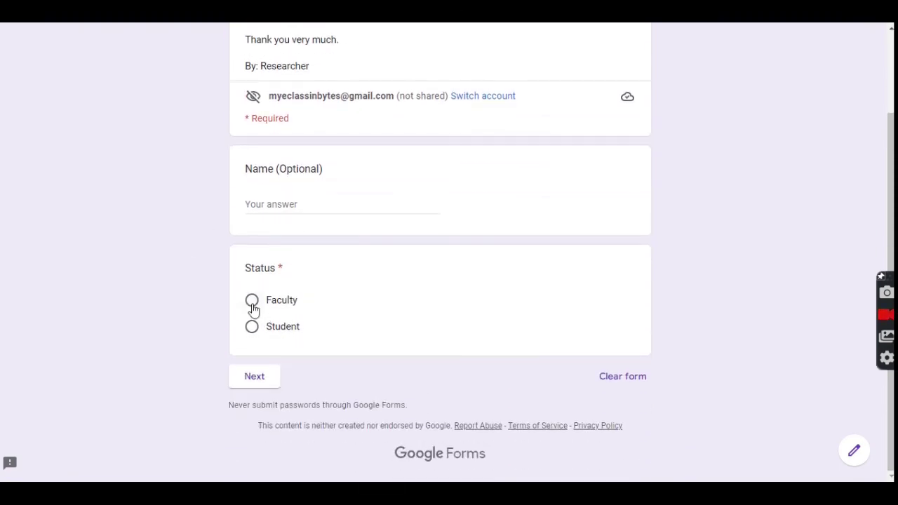
Answer Status with Faculty in the preview and continue to the next page to examine the faculty questions.
click(252, 300)
click(255, 378)
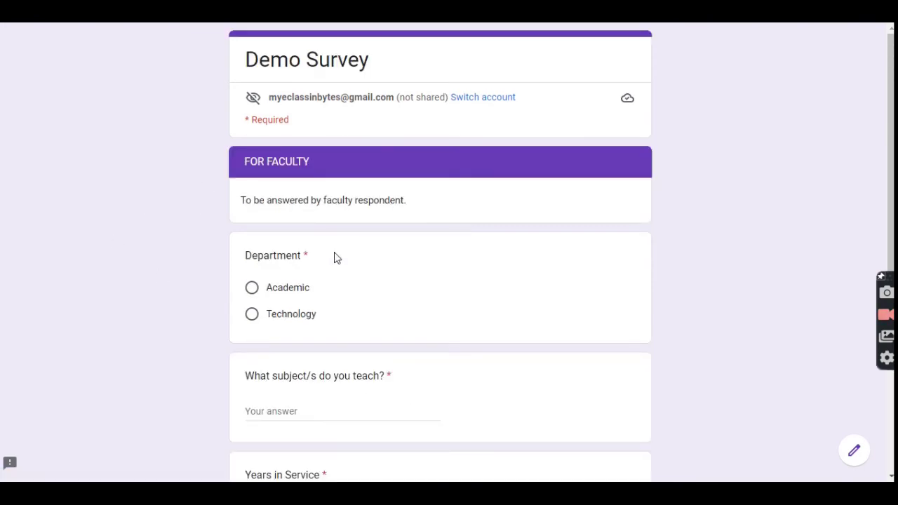
scroll(311, 223, down, 2)
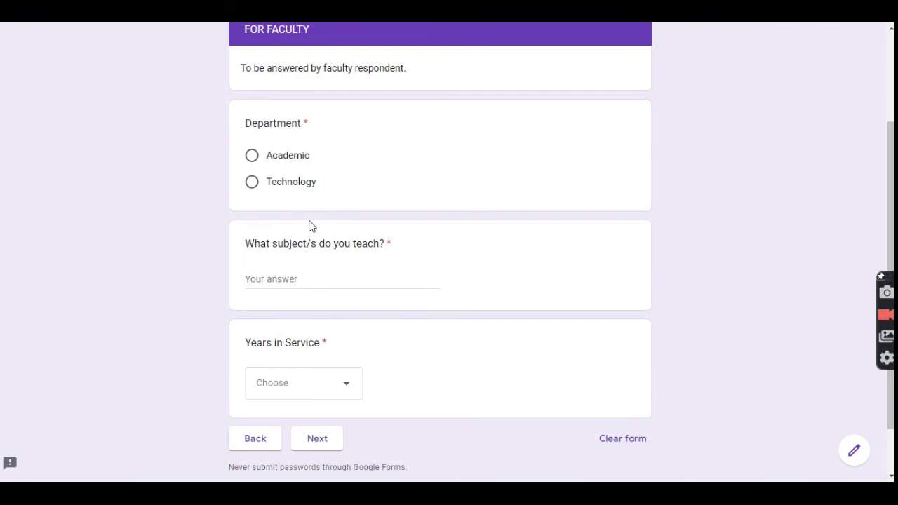
scroll(311, 226, up, 1)
scroll(311, 226, down, 1)
scroll(312, 204, up, 1)
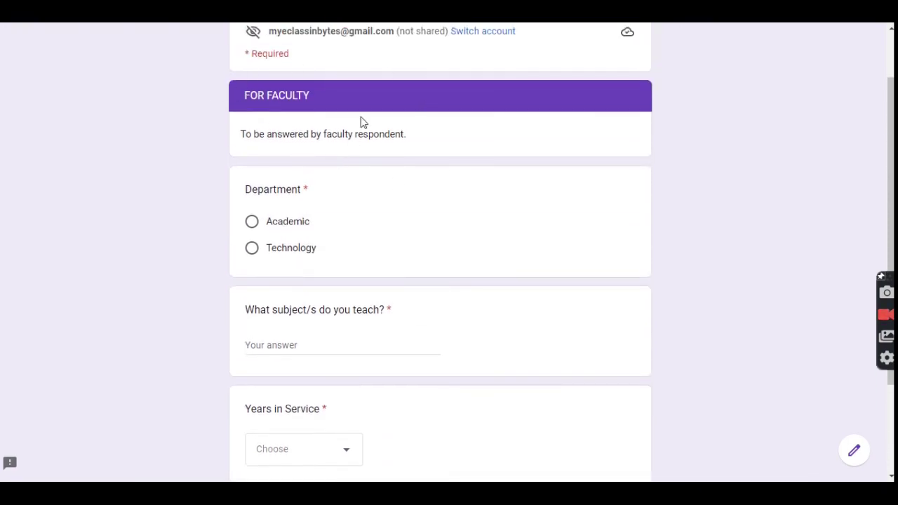
Go back to the preview's first page, change Status to Student, and continue to examine the student questions.
scroll(344, 168, down, 1)
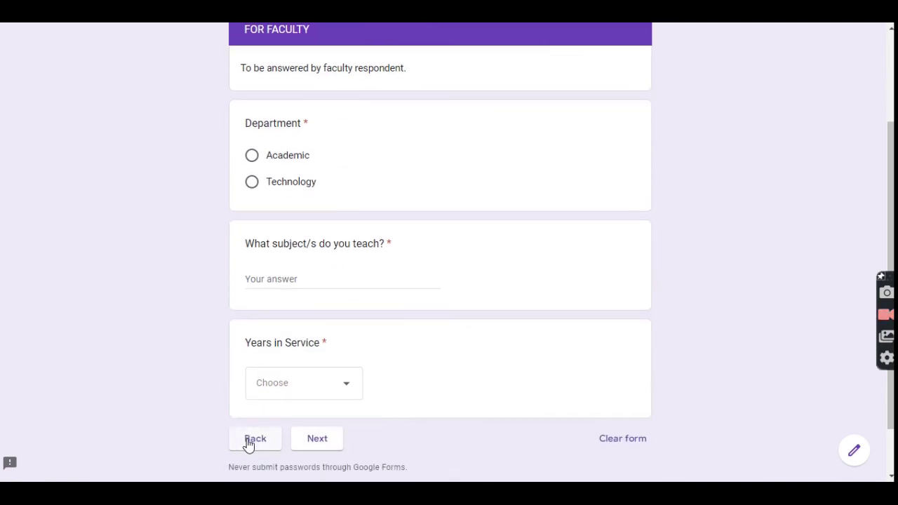
click(249, 441)
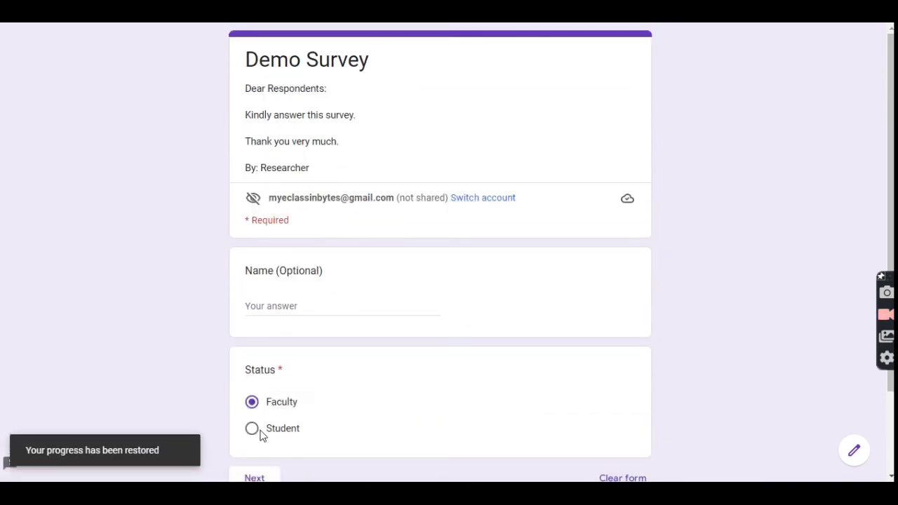
click(257, 433)
scroll(260, 427, down, 1)
click(264, 419)
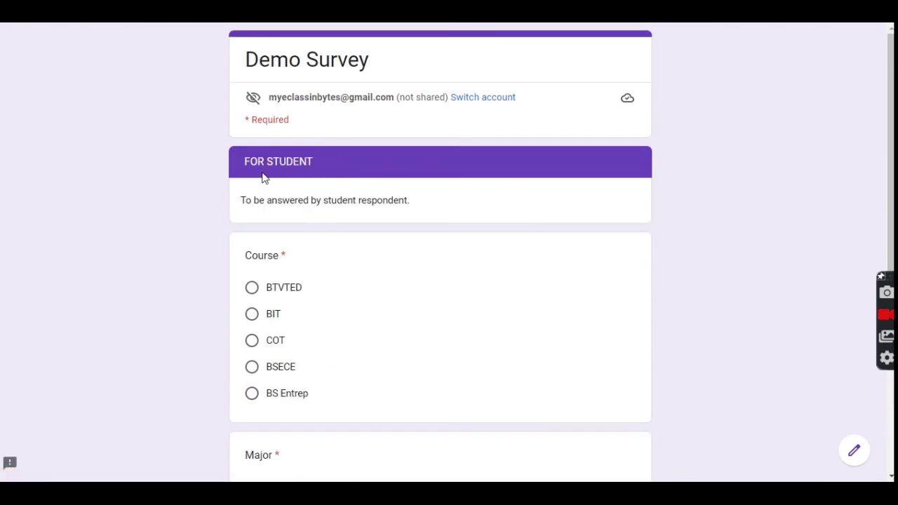
scroll(372, 182, down, 4)
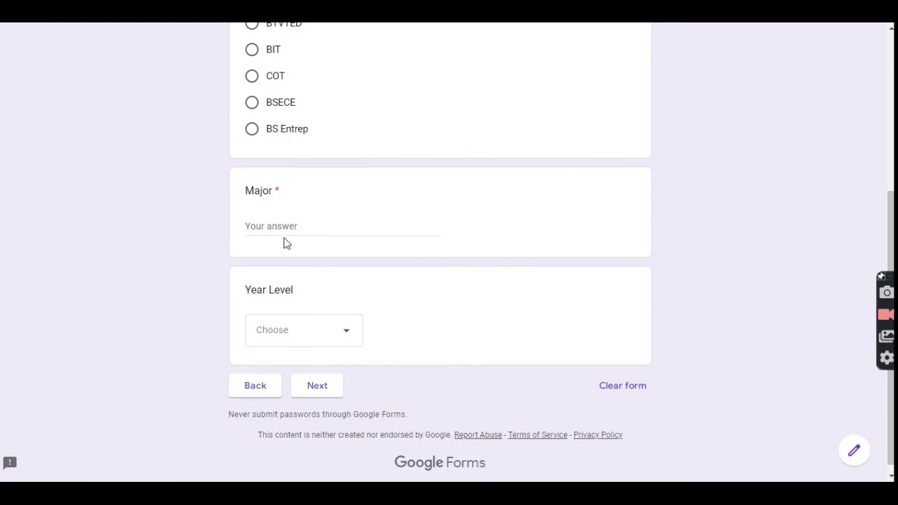
scroll(313, 245, up, 3)
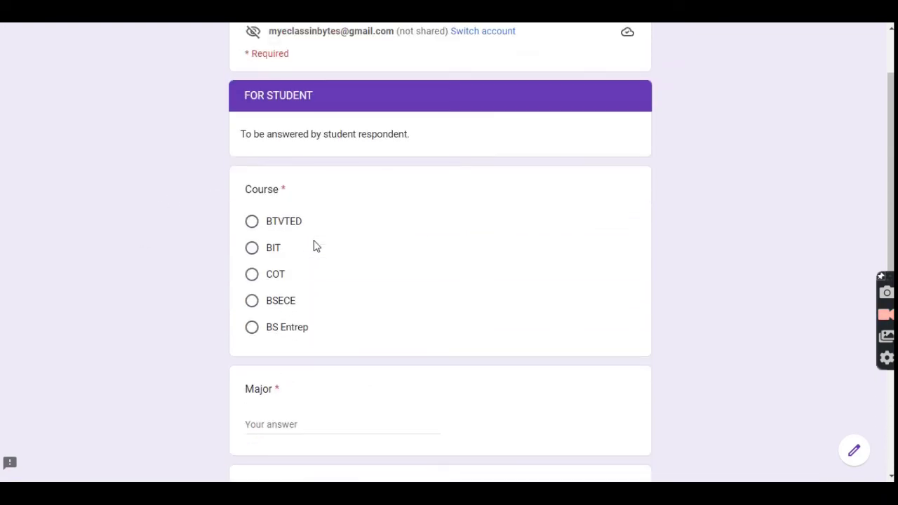
scroll(314, 246, down, 2)
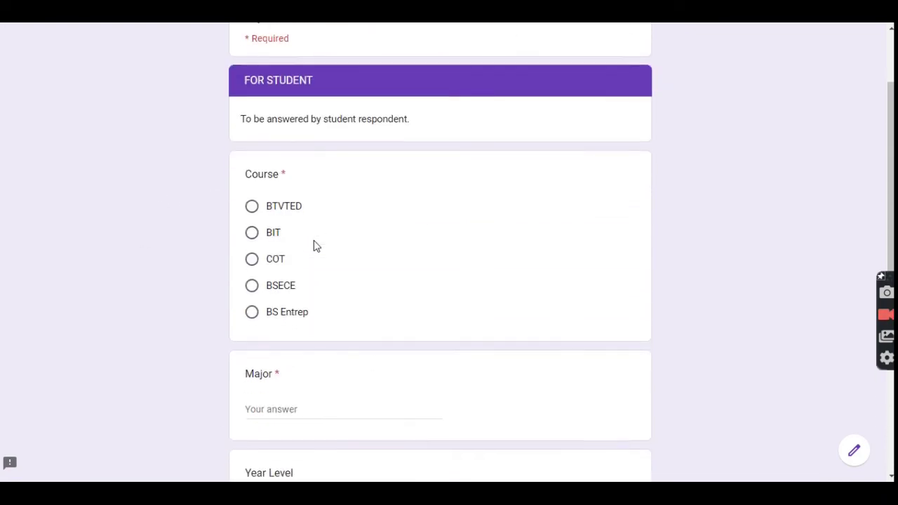
scroll(313, 246, up, 1)
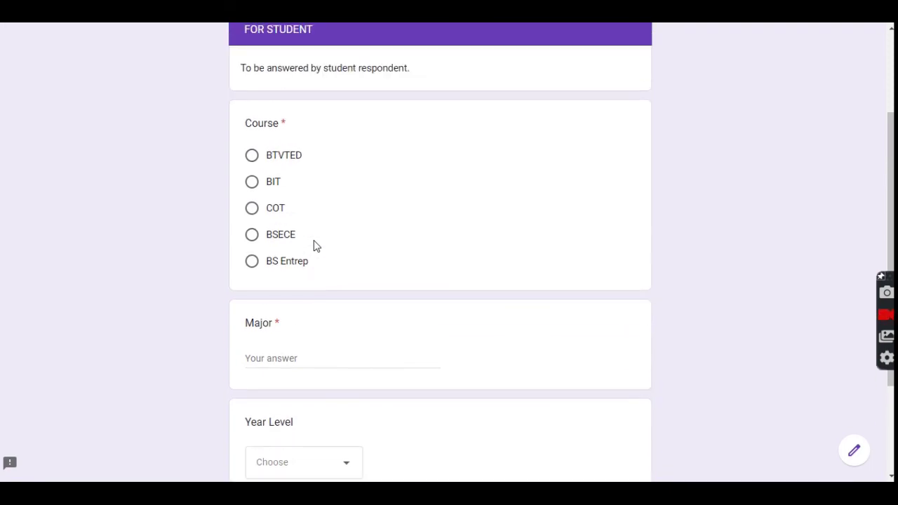
scroll(313, 245, up, 1)
scroll(314, 246, down, 2)
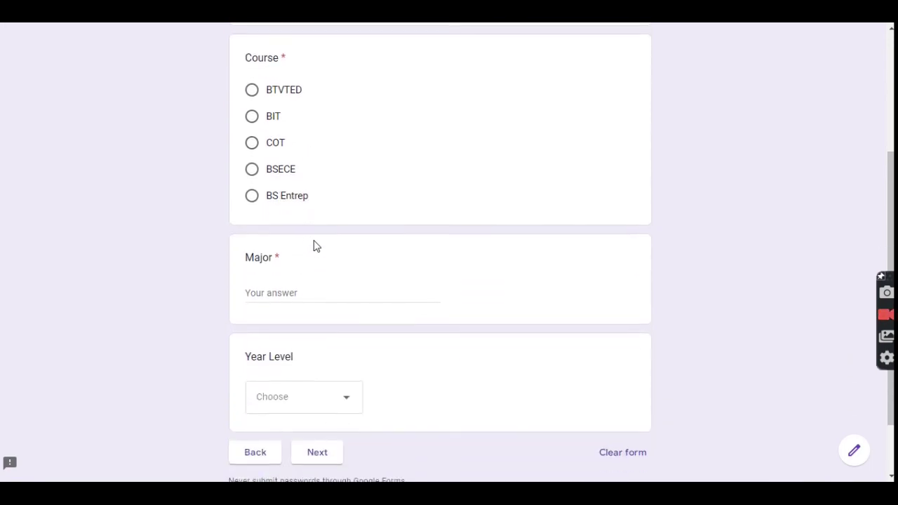
Return to the first page, set Status to Faculty, and continue to the FOR FACULTY section.
click(266, 449)
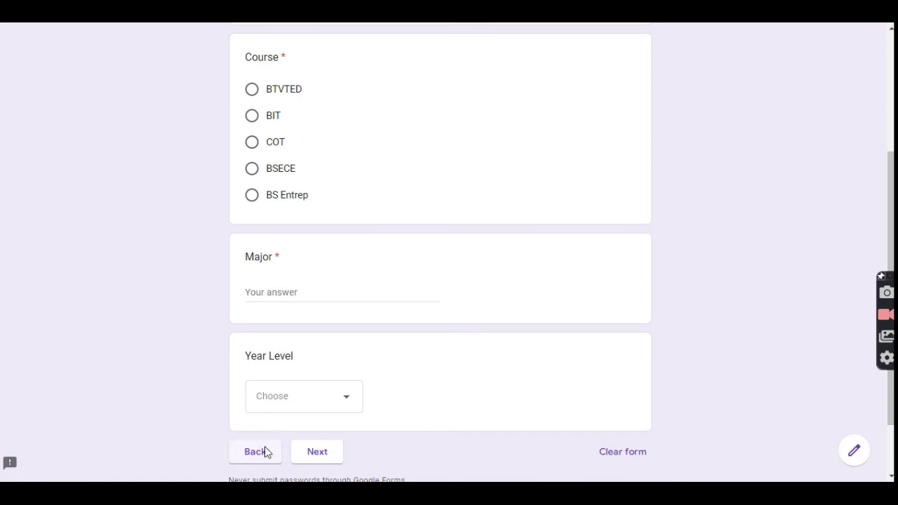
scroll(336, 345, down, 2)
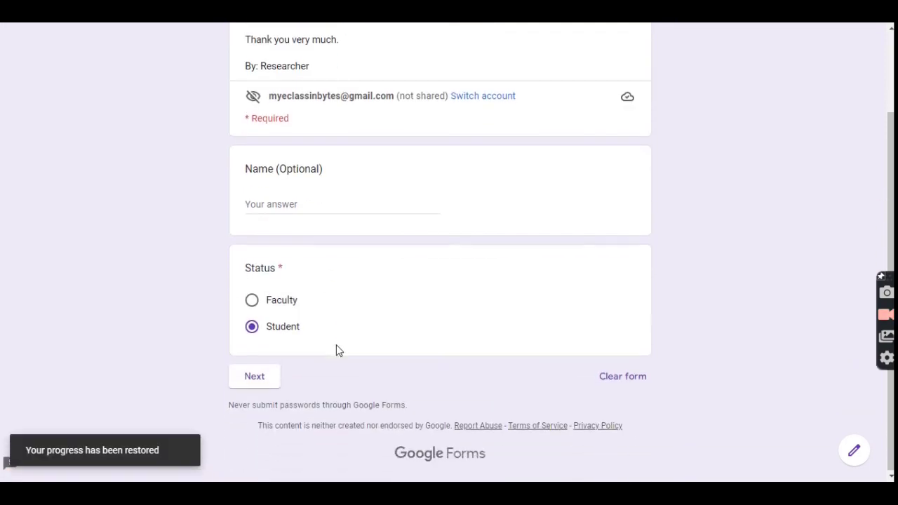
drag(273, 301, 276, 300)
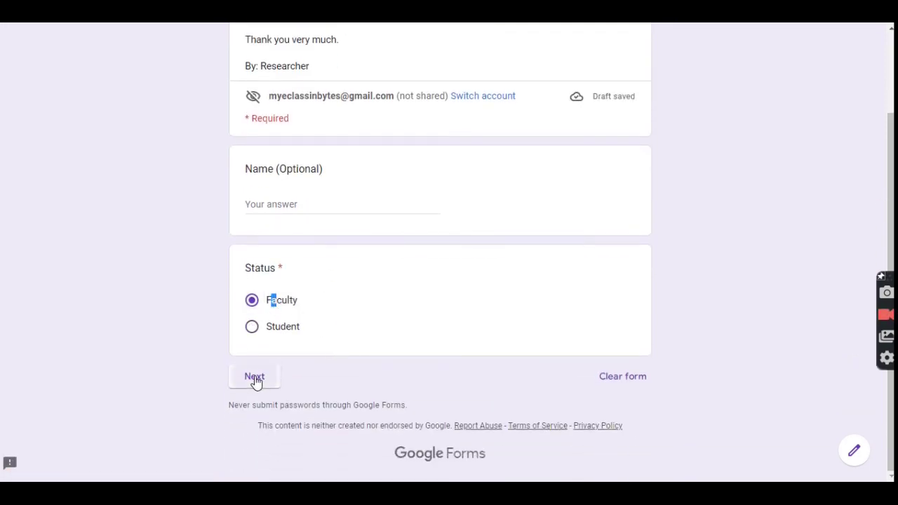
click(257, 380)
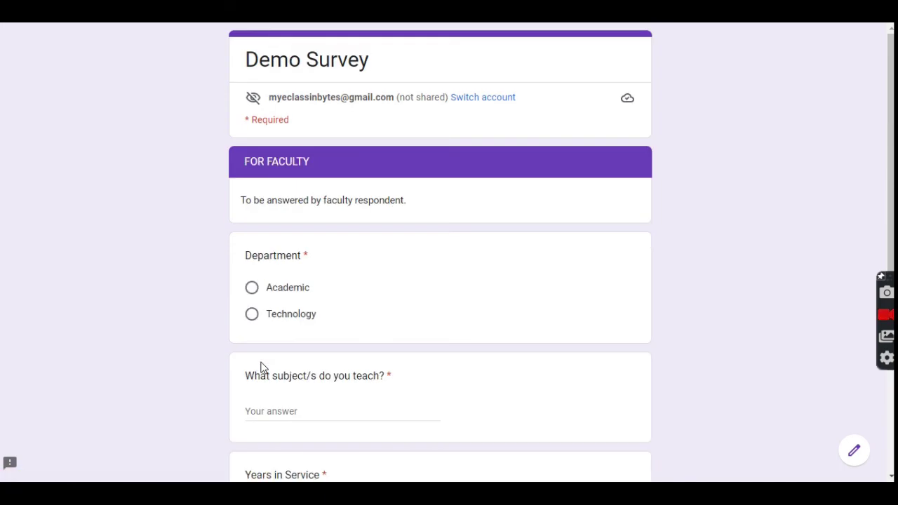
Answer the faculty questions with Department Academic, subject Computer and Years in Service 6-10, and continue to the following section.
click(251, 289)
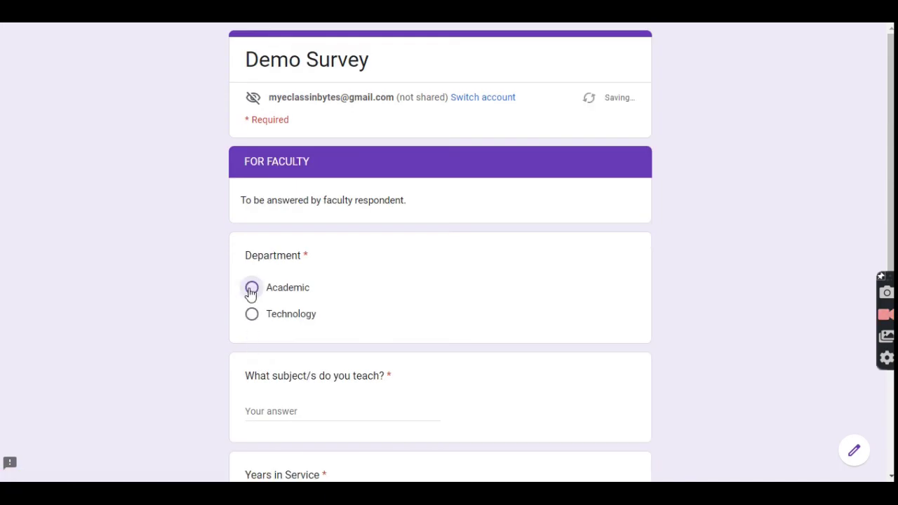
click(271, 407)
text(Computer)
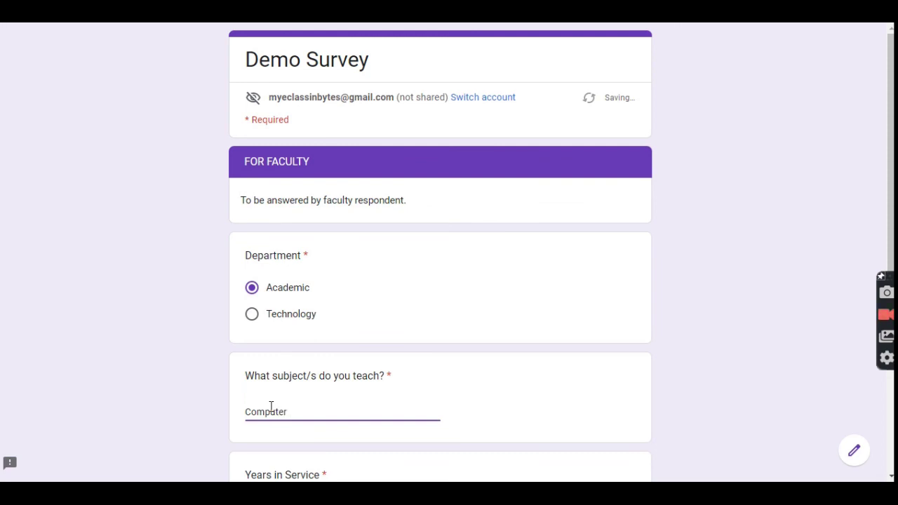
scroll(280, 409, down, 2)
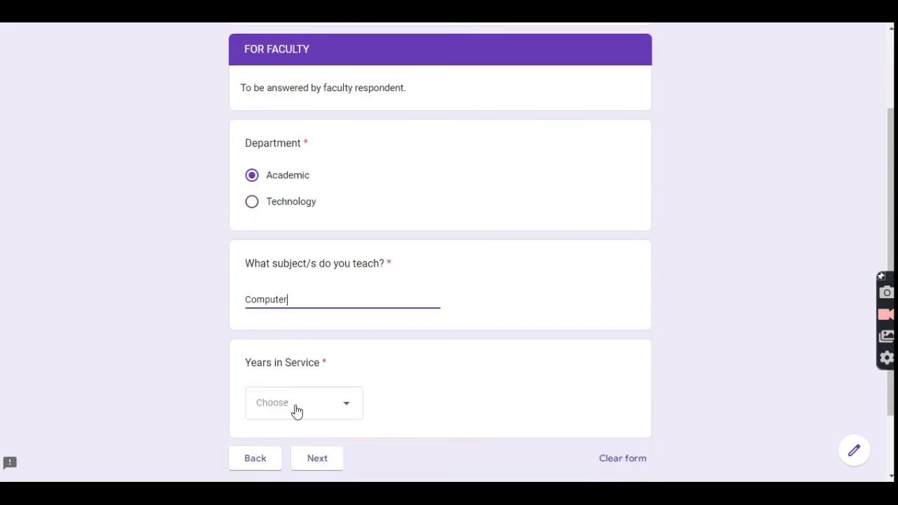
click(332, 395)
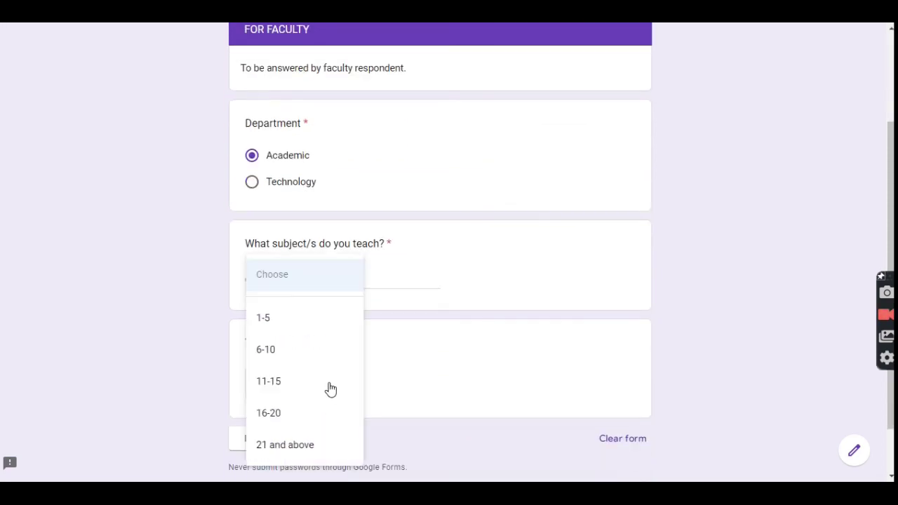
click(272, 360)
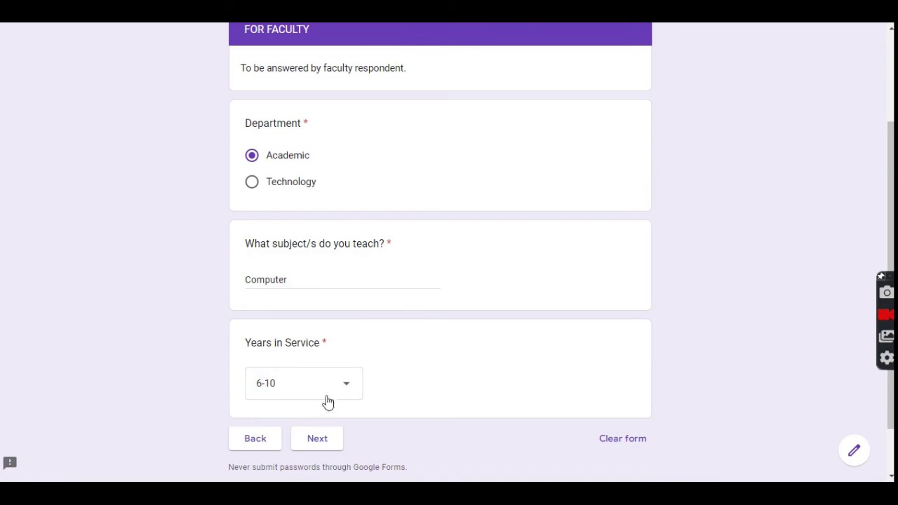
click(320, 441)
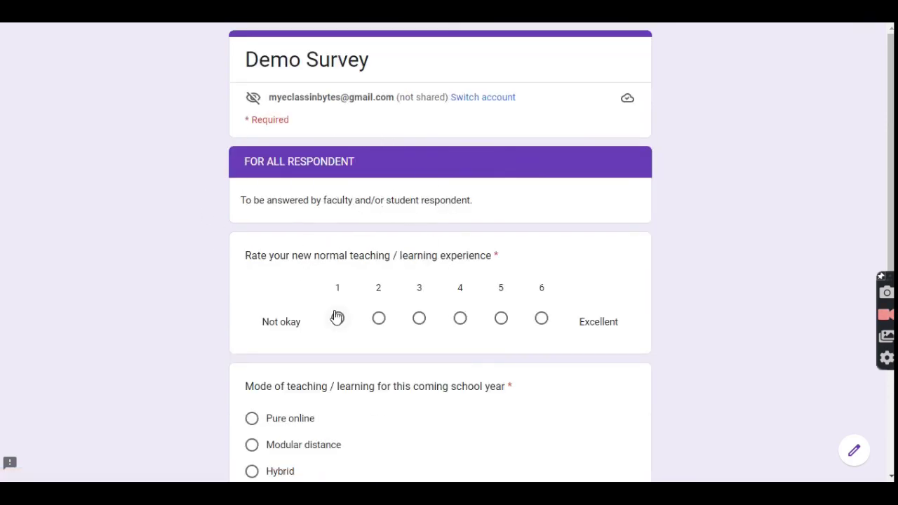
Rate the new normal teaching / learning experience 5 and choose Hybrid as the mode for the coming school year.
scroll(397, 297, down, 2)
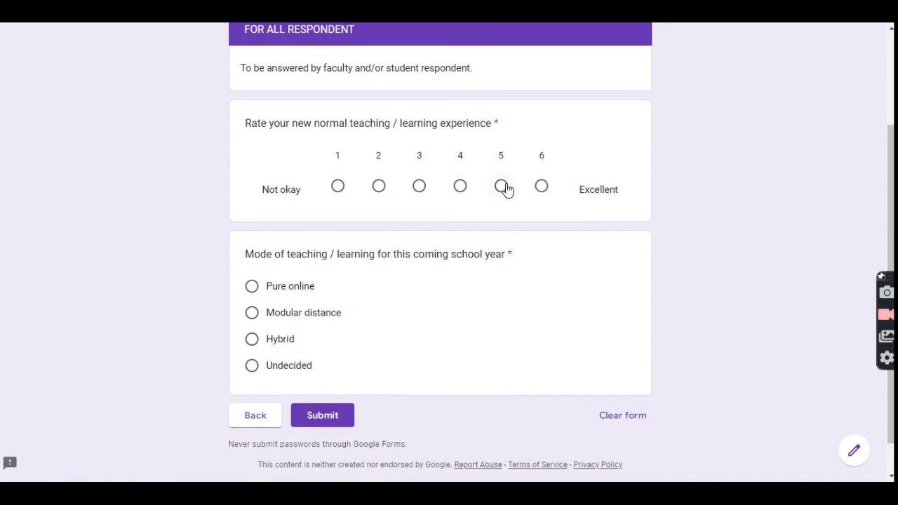
click(503, 189)
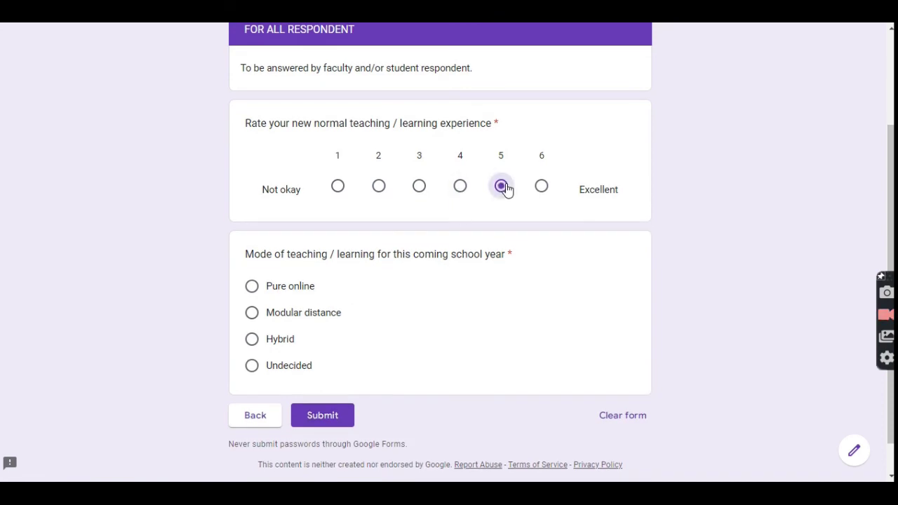
click(255, 340)
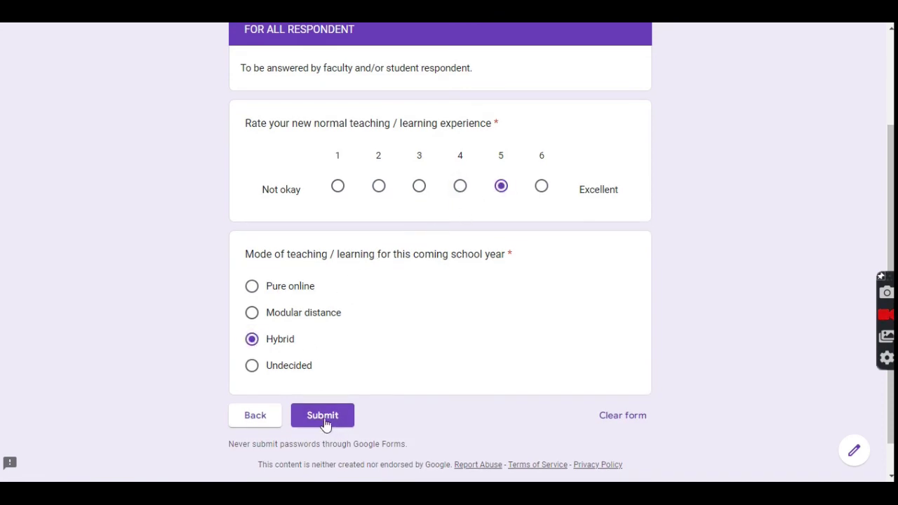
Go back through the faculty section to the first page, set Status to Student, and continue to the student section.
click(258, 425)
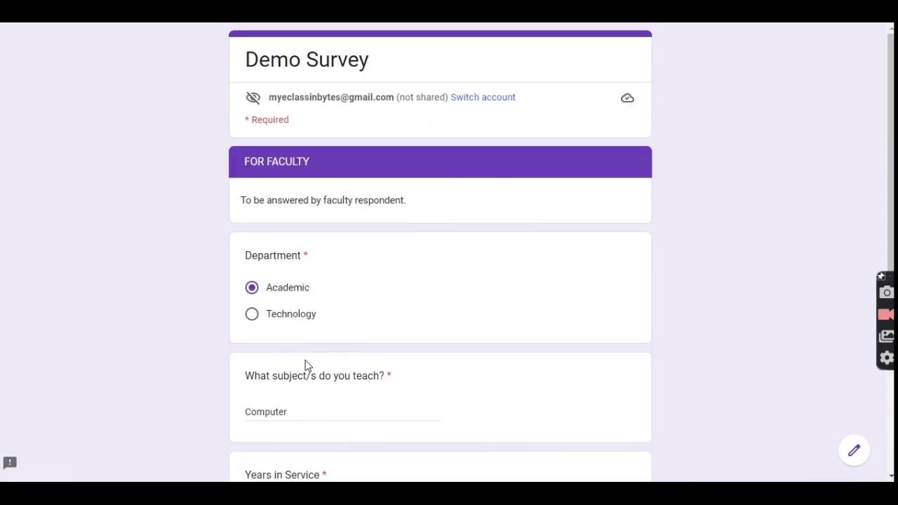
scroll(307, 365, down, 3)
click(275, 382)
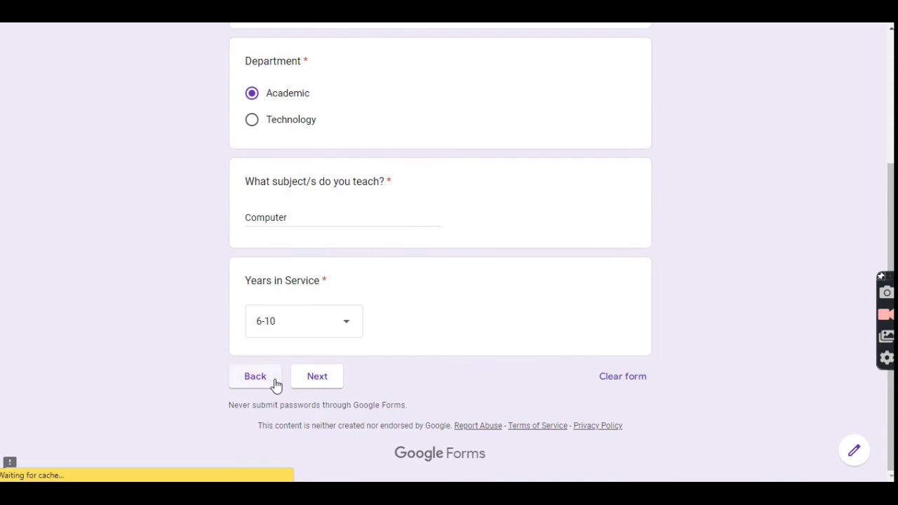
scroll(491, 273, down, 2)
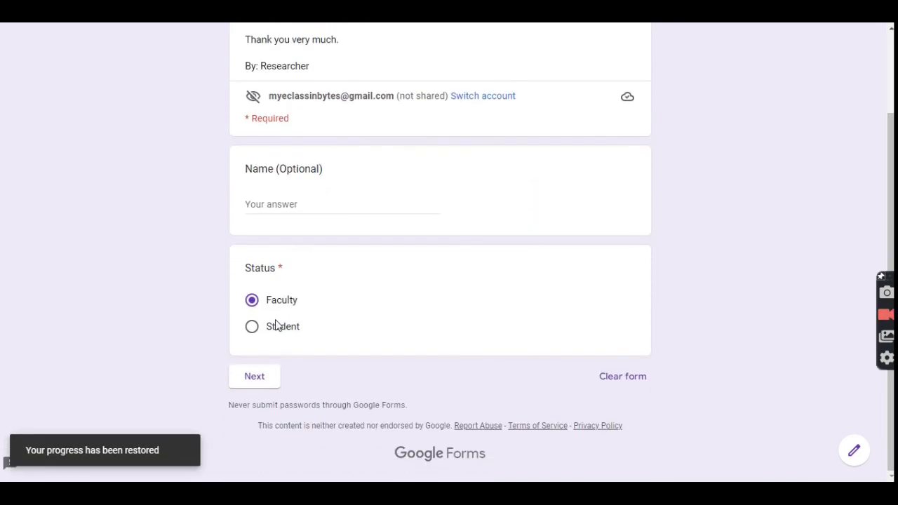
click(255, 329)
click(255, 386)
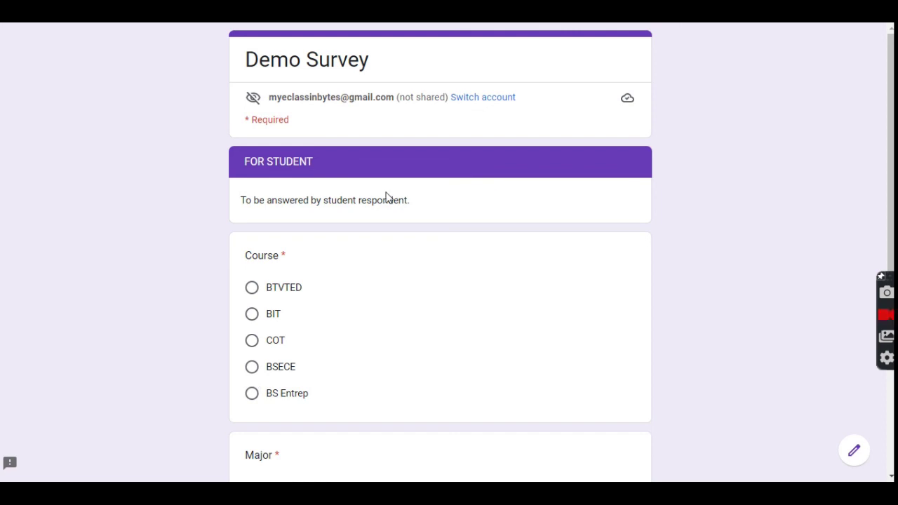
Answer the student questions with Course BTVTED, Major Drafting and Year Level 1st, and continue to the following section.
click(252, 289)
scroll(370, 300, down, 2)
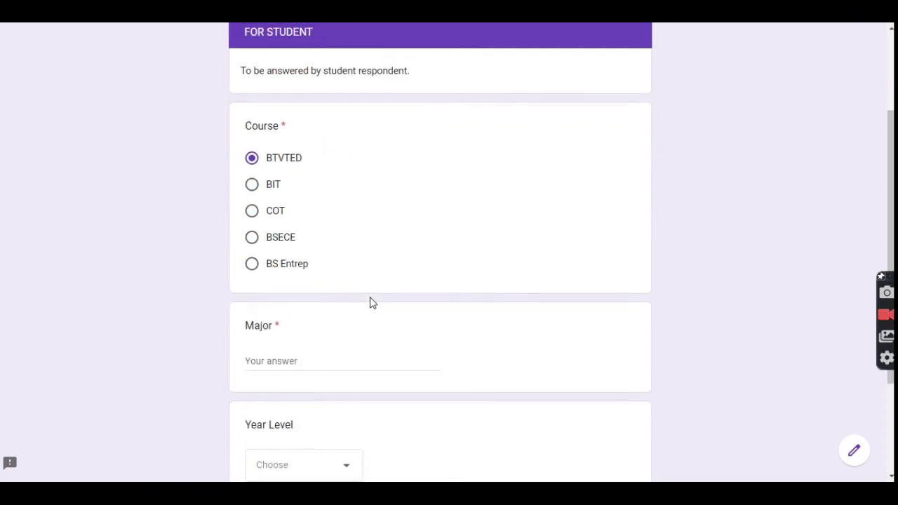
click(313, 355)
text(Drafting)
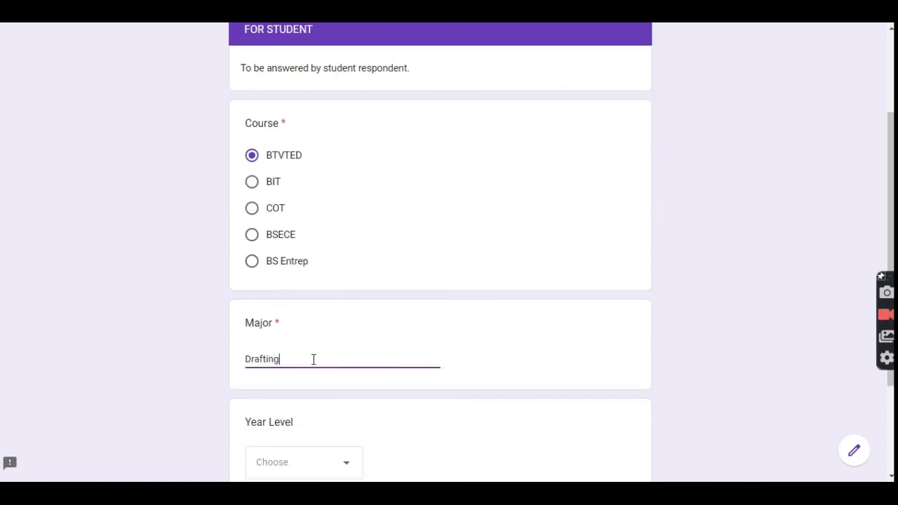
scroll(337, 380, down, 2)
click(330, 333)
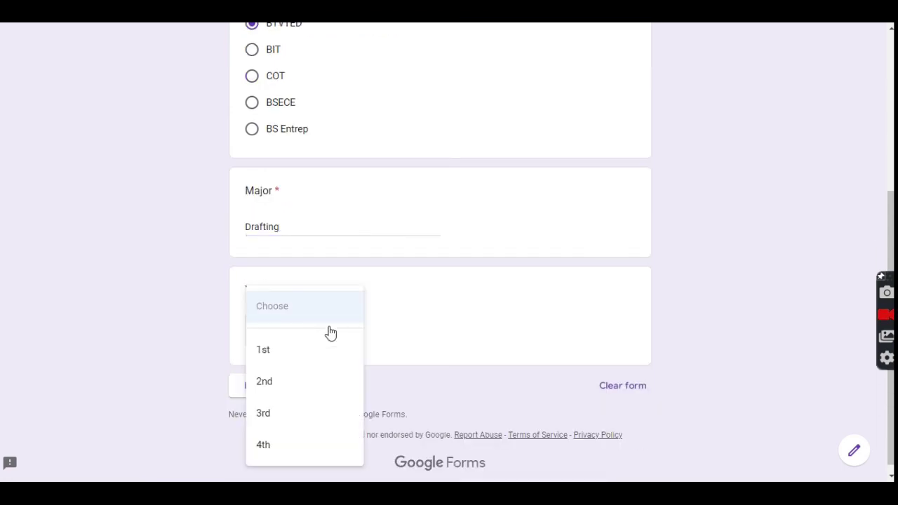
click(293, 350)
click(318, 387)
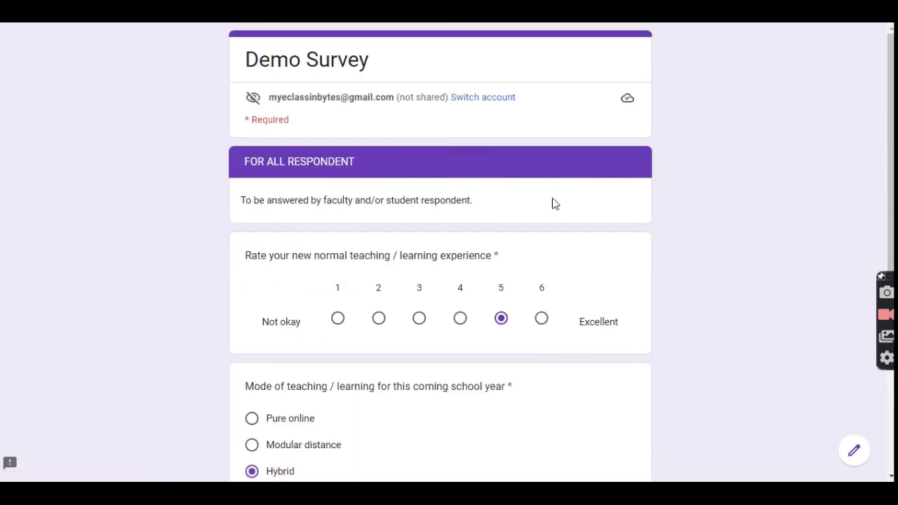
Change the teaching / learning experience rating to 4 and the mode for the coming school year to Pure online.
click(460, 319)
scroll(459, 320, down, 2)
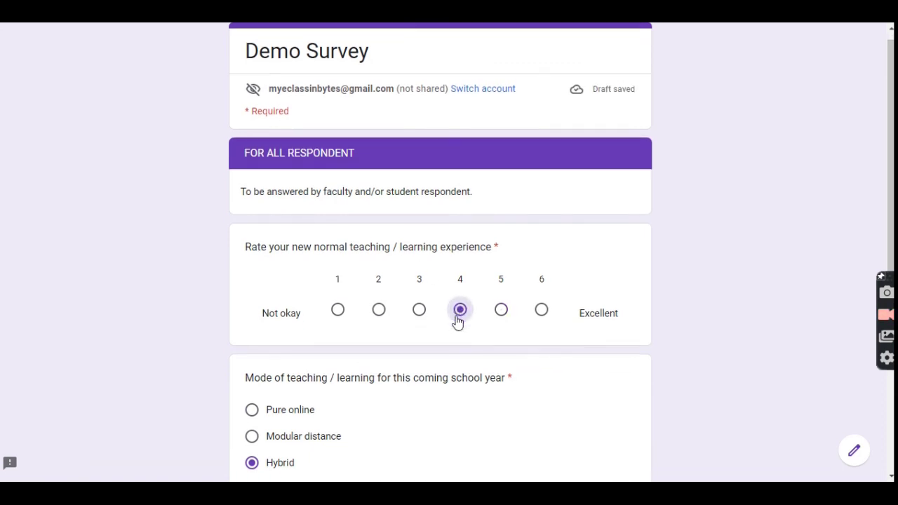
click(254, 287)
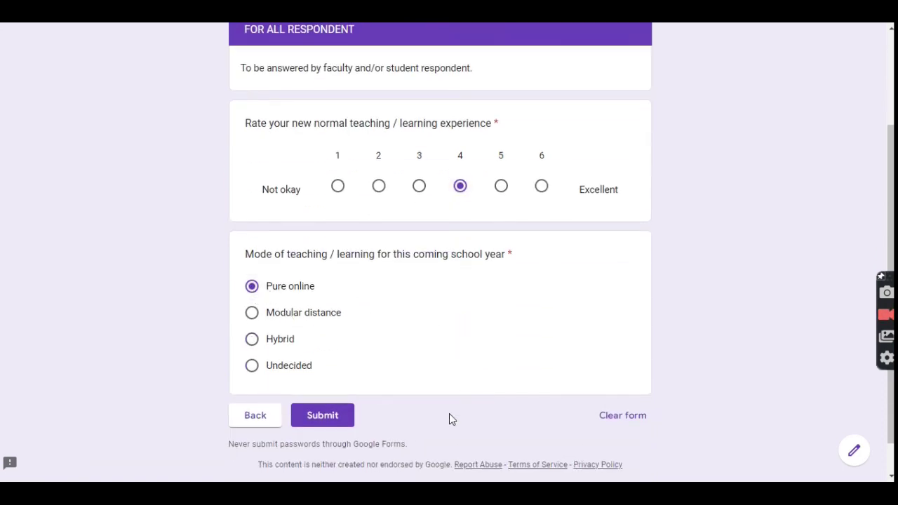
scroll(512, 413, up, 3)
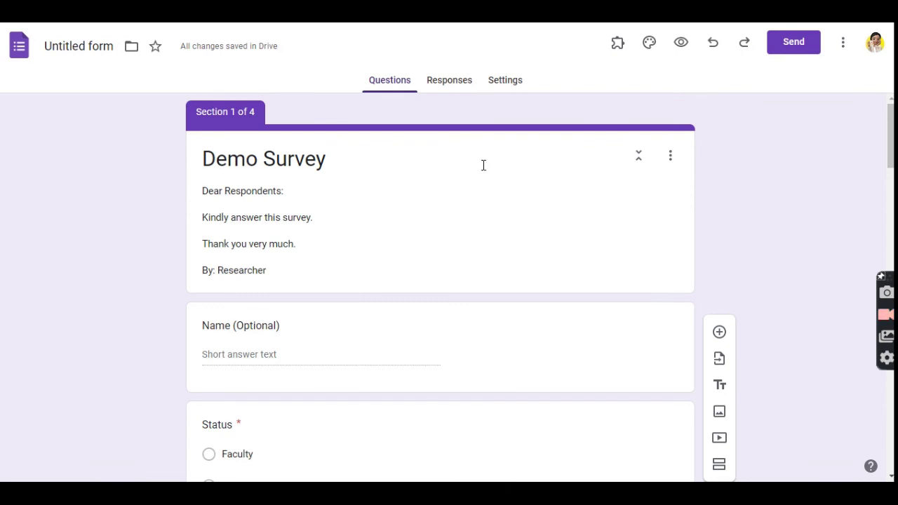
Review all four sections of the Demo Survey in the form editor, including their questions and after-section routing.
scroll(484, 169, down, 6)
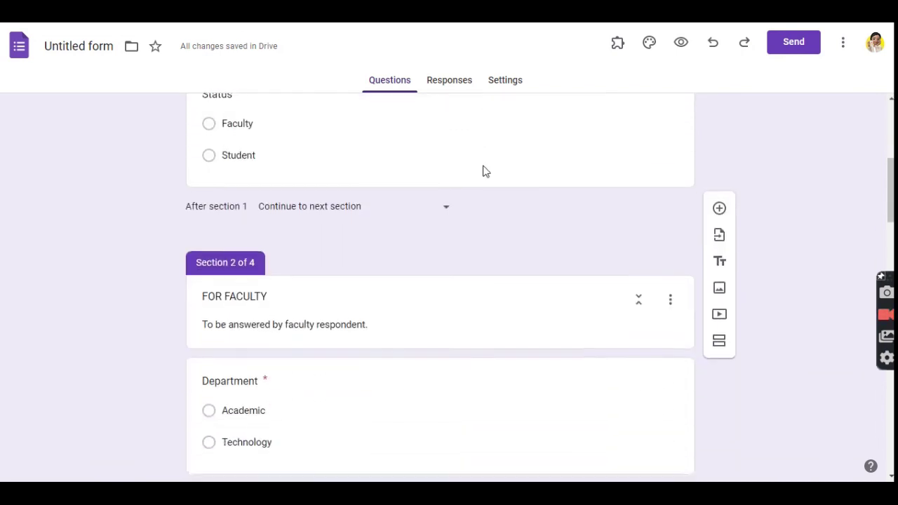
scroll(484, 168, down, 6)
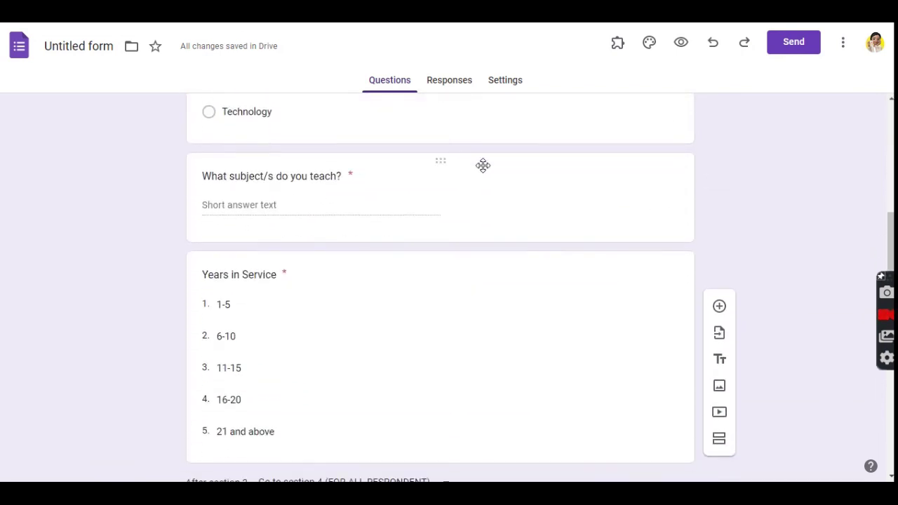
scroll(483, 168, down, 6)
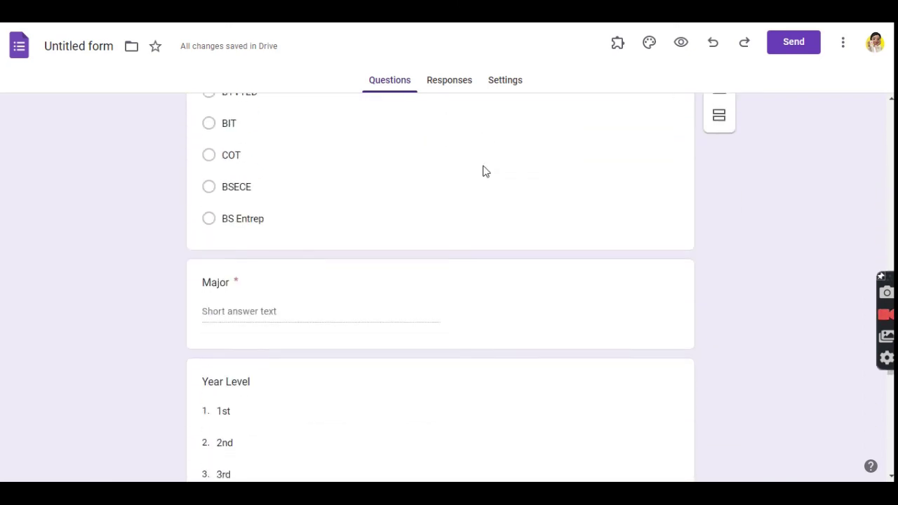
scroll(483, 172, down, 6)
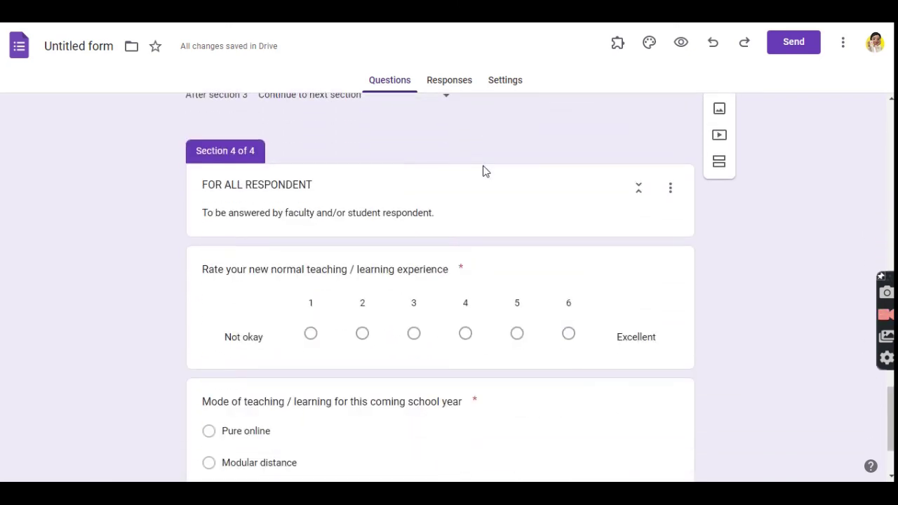
scroll(484, 168, up, 15)
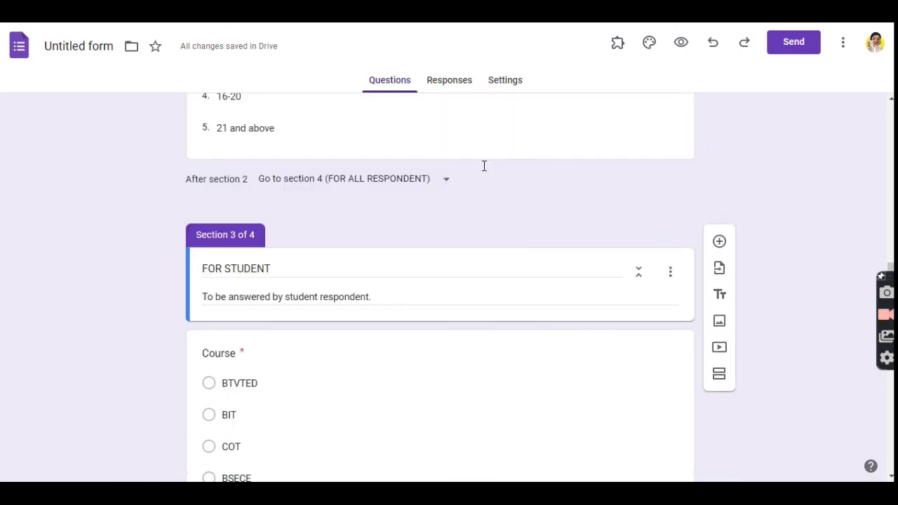
scroll(483, 166, up, 4)
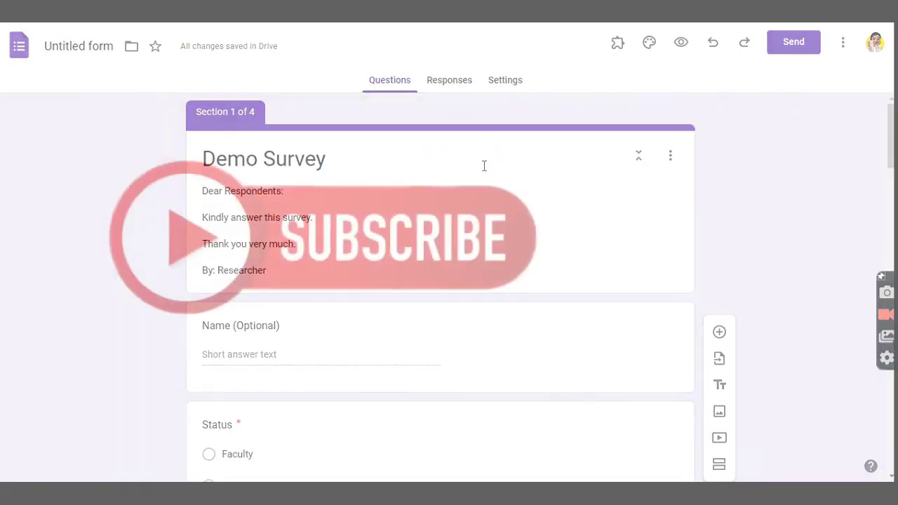